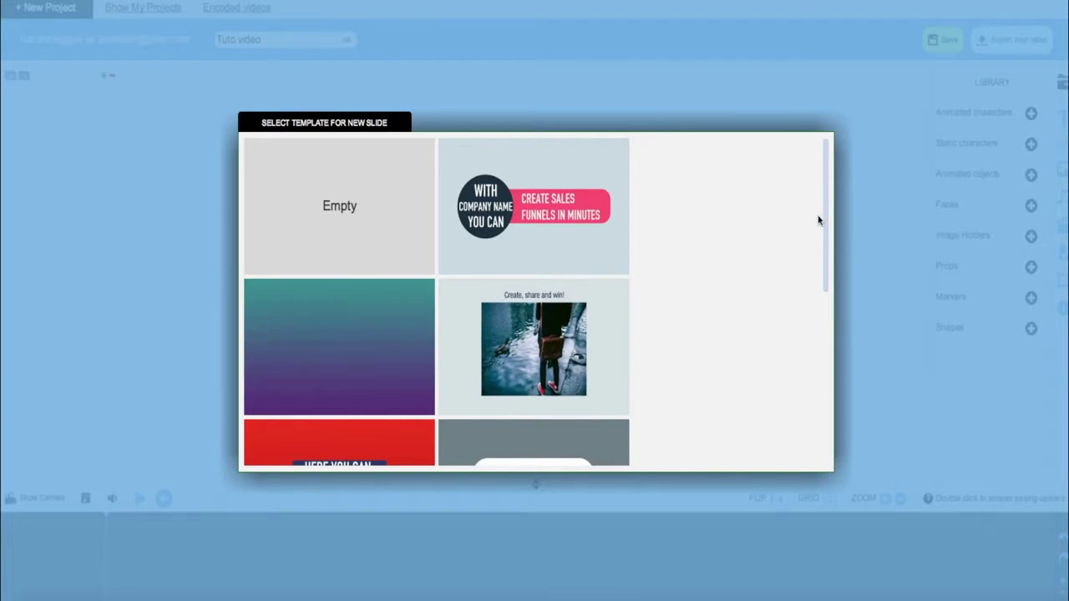
# Browse the slide templates and start the project with the "Create, share and win!" template
pyautogui.moveTo(822, 204); pyautogui.dragTo(817, 276)
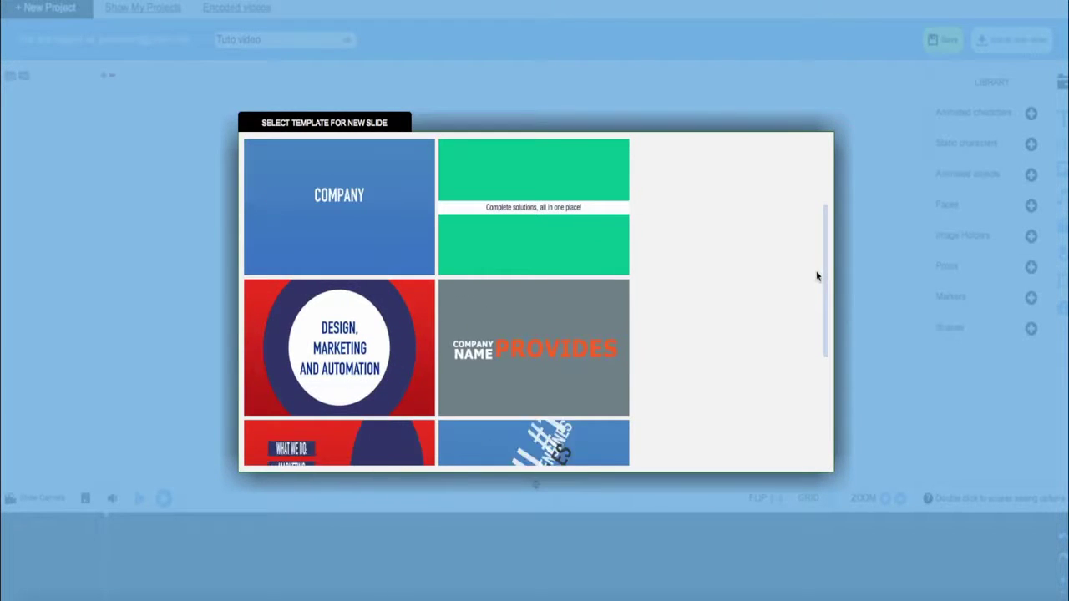
pyautogui.moveTo(826, 262); pyautogui.dragTo(821, 293)
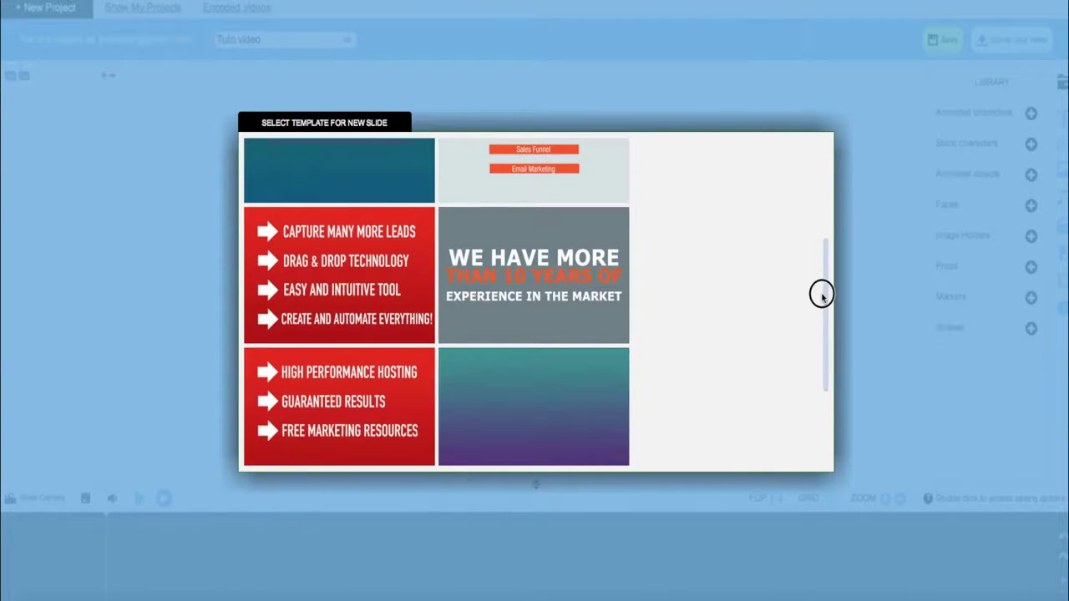
pyautogui.moveTo(819, 293); pyautogui.dragTo(820, 363)
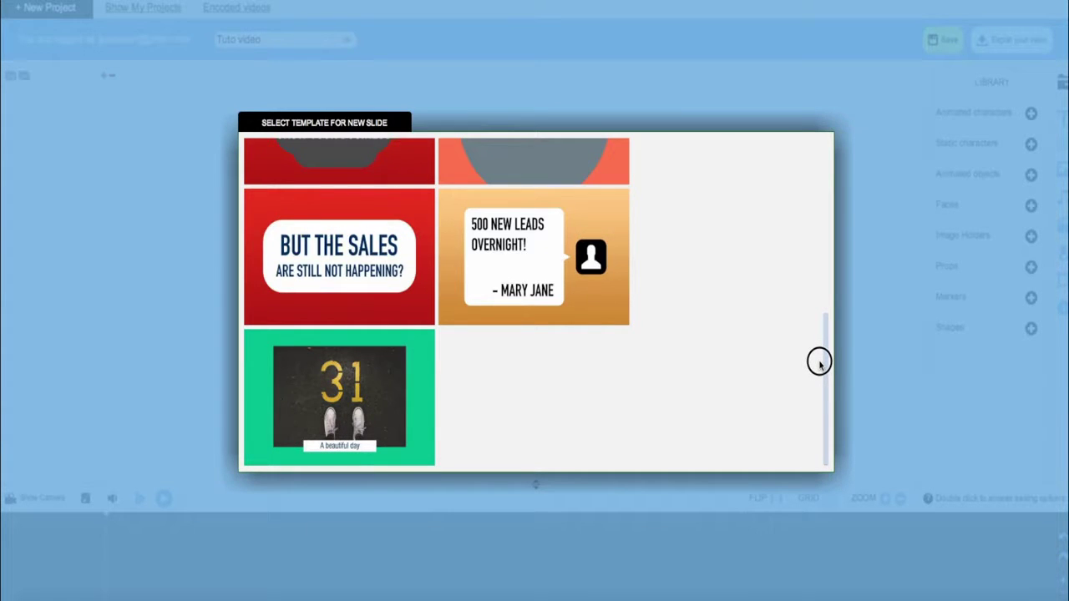
pyautogui.moveTo(819, 362); pyautogui.dragTo(832, 175)
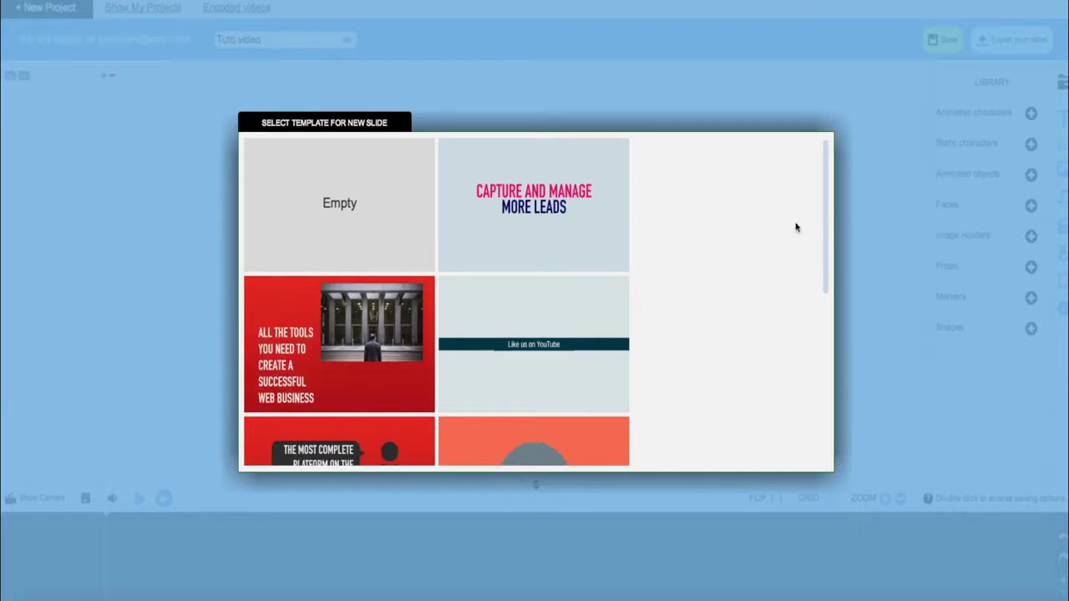
pyautogui.moveTo(826, 223); pyautogui.dragTo(817, 331)
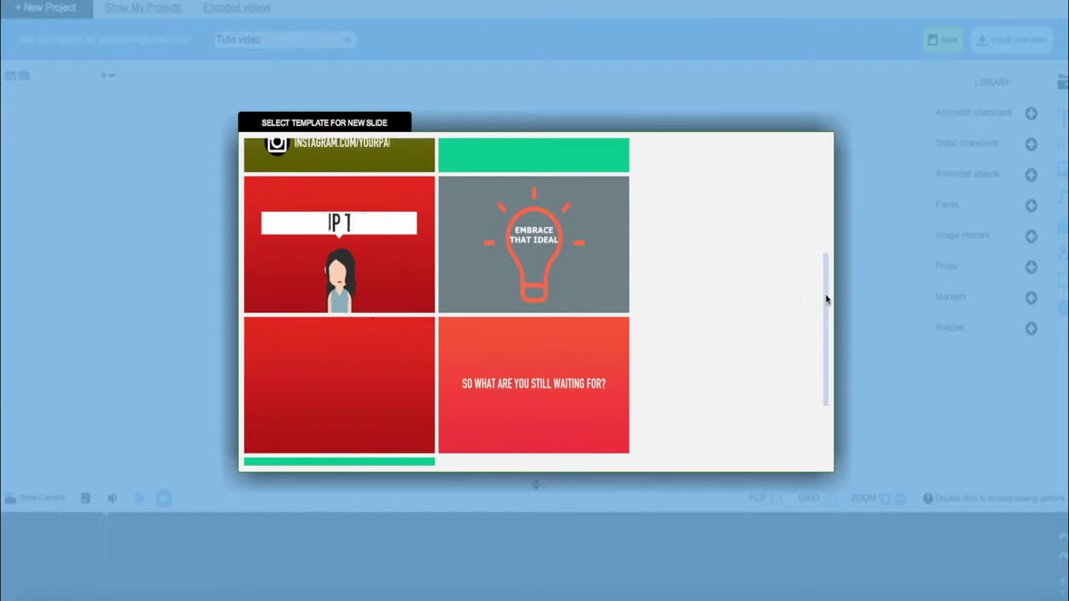
pyautogui.moveTo(825, 298); pyautogui.dragTo(827, 218)
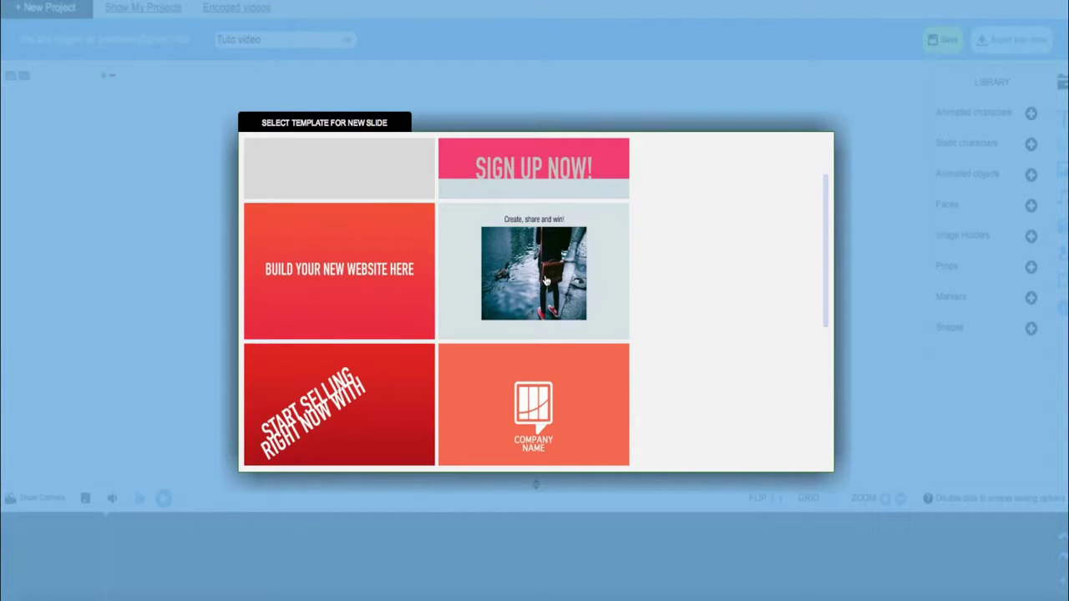
pyautogui.click(601, 265)
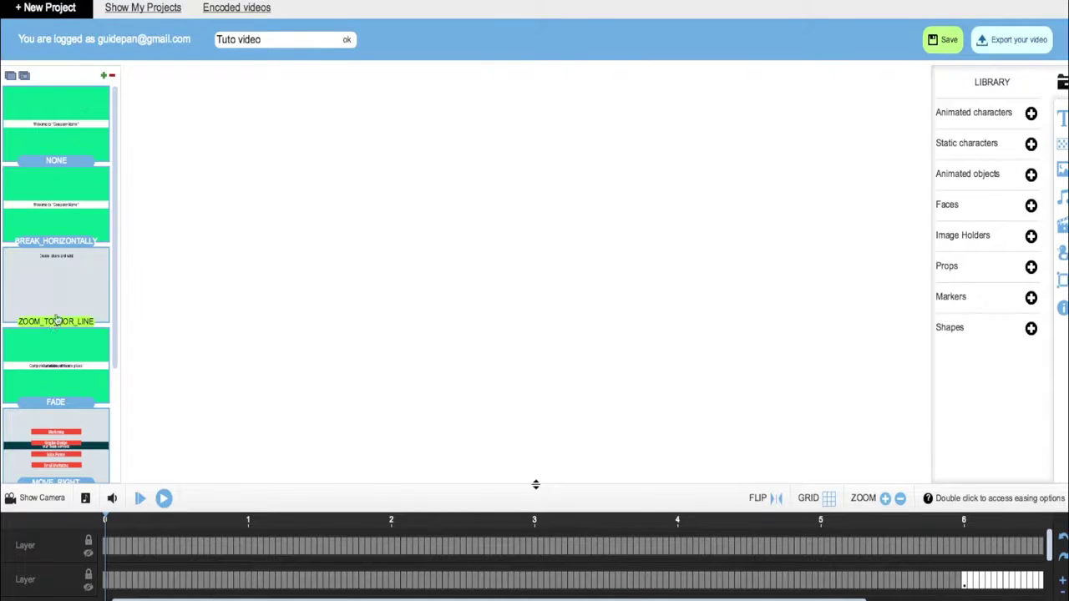
# Look through the first two slides and check the camera position layer of the "Welcome to "Company Name"" slide
pyautogui.moveTo(111, 167)
pyautogui.mouseDown()
pyautogui.moveTo(119, 275)
pyautogui.moveTo(120, 147)
pyautogui.mouseUp()
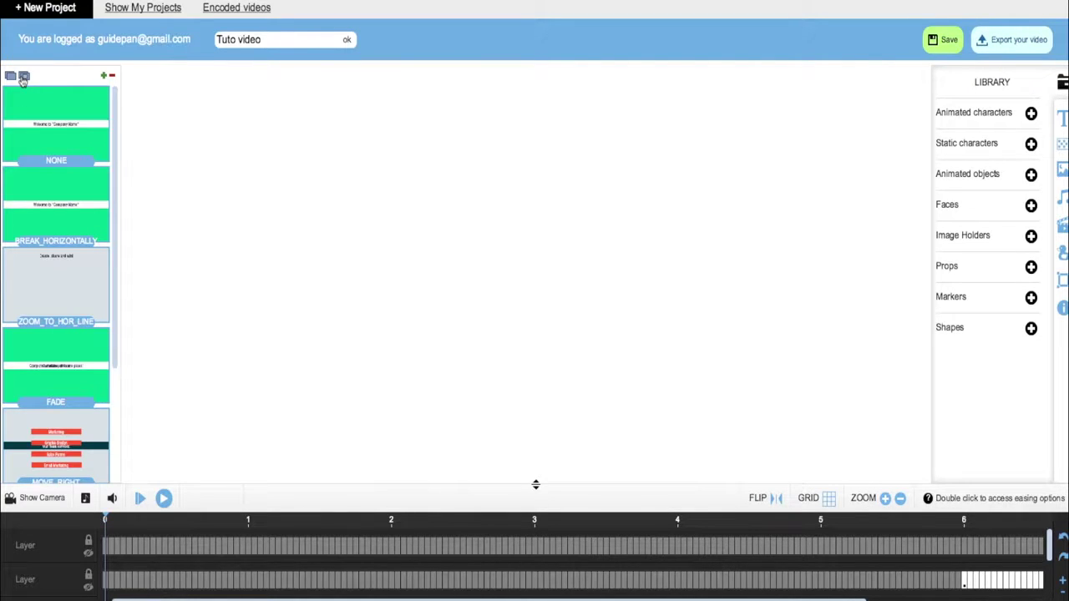
pyautogui.click(66, 134)
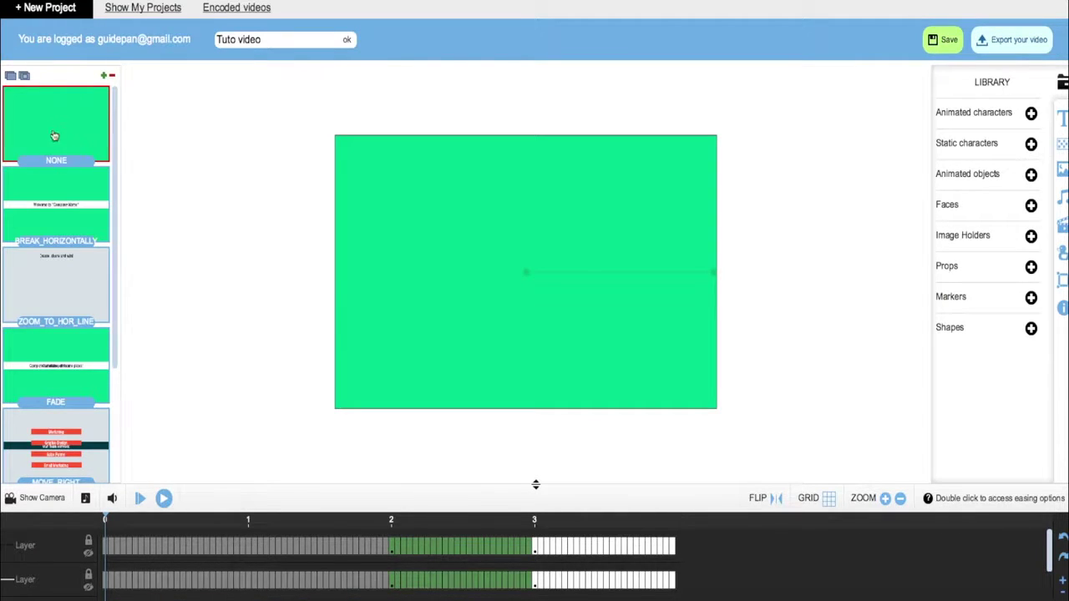
pyautogui.click(66, 206)
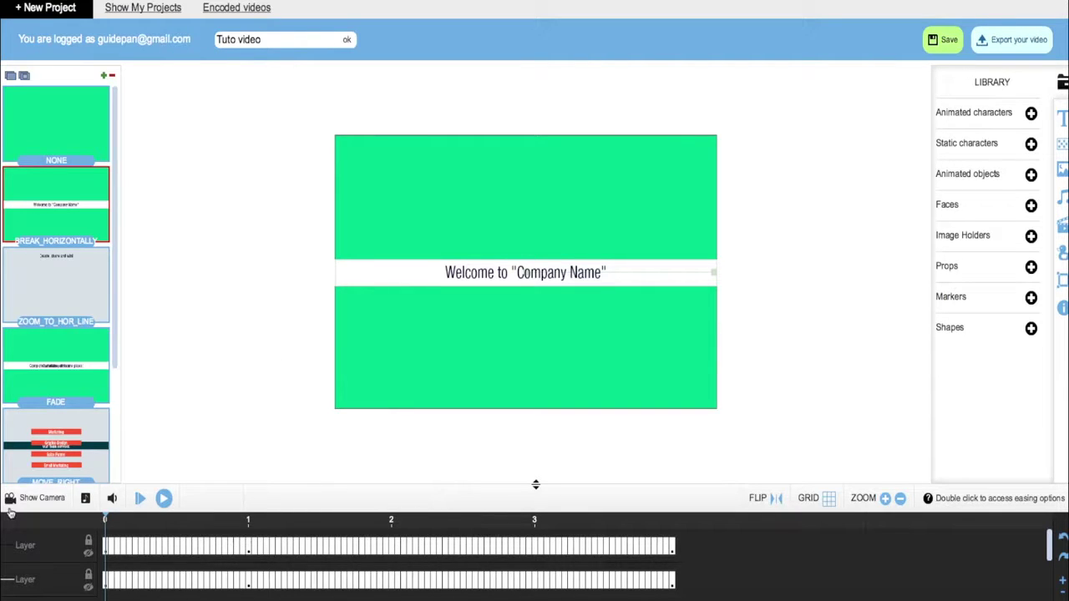
pyautogui.click(52, 499)
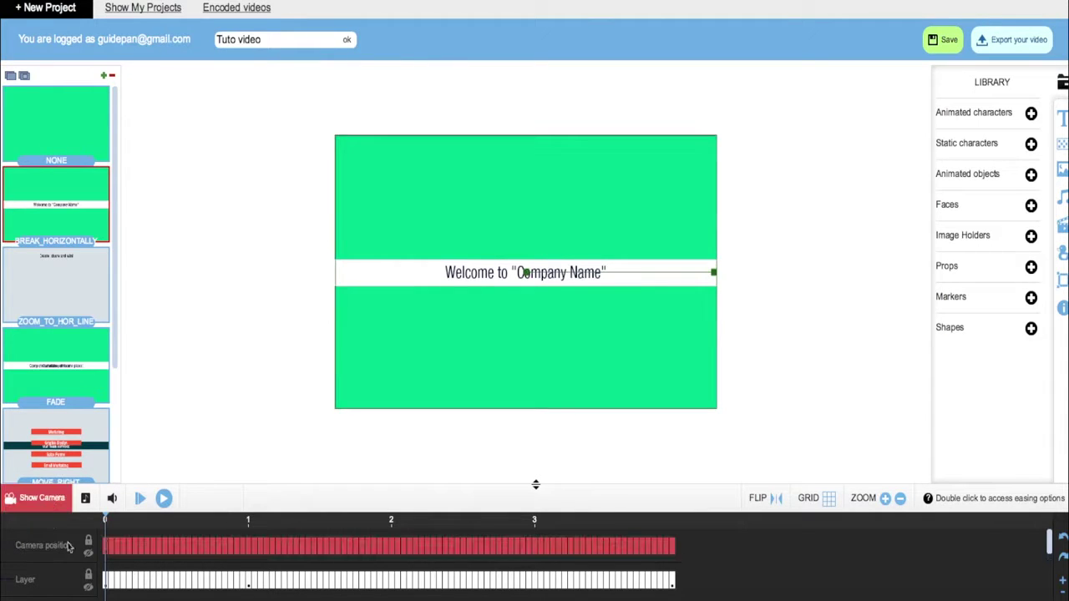
pyautogui.click(46, 498)
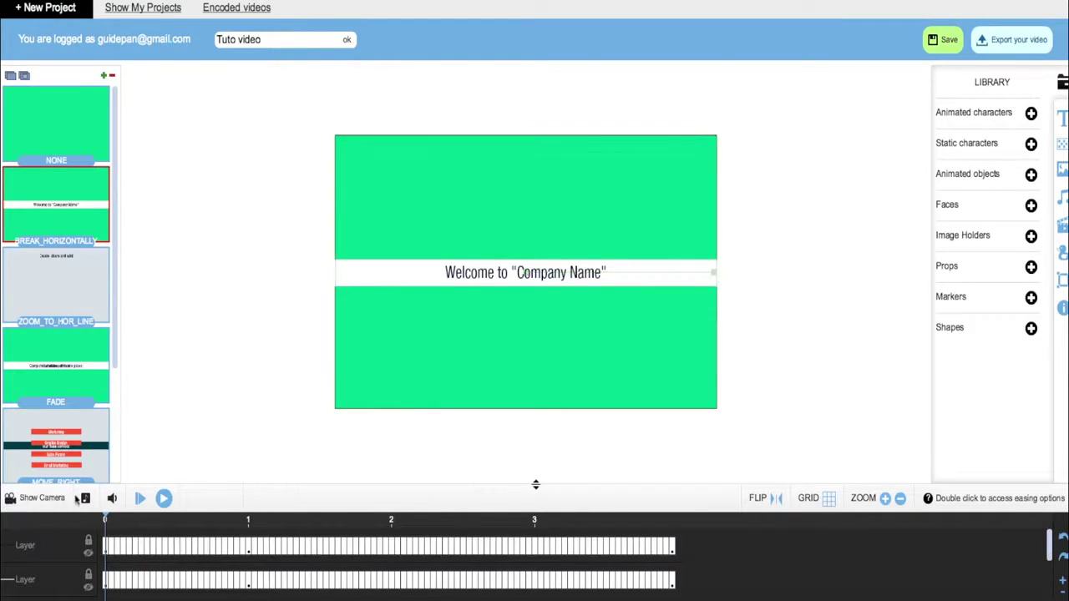
# Remove the Gypsy_Stroll.mp3 background sound from the project
pyautogui.click(85, 499)
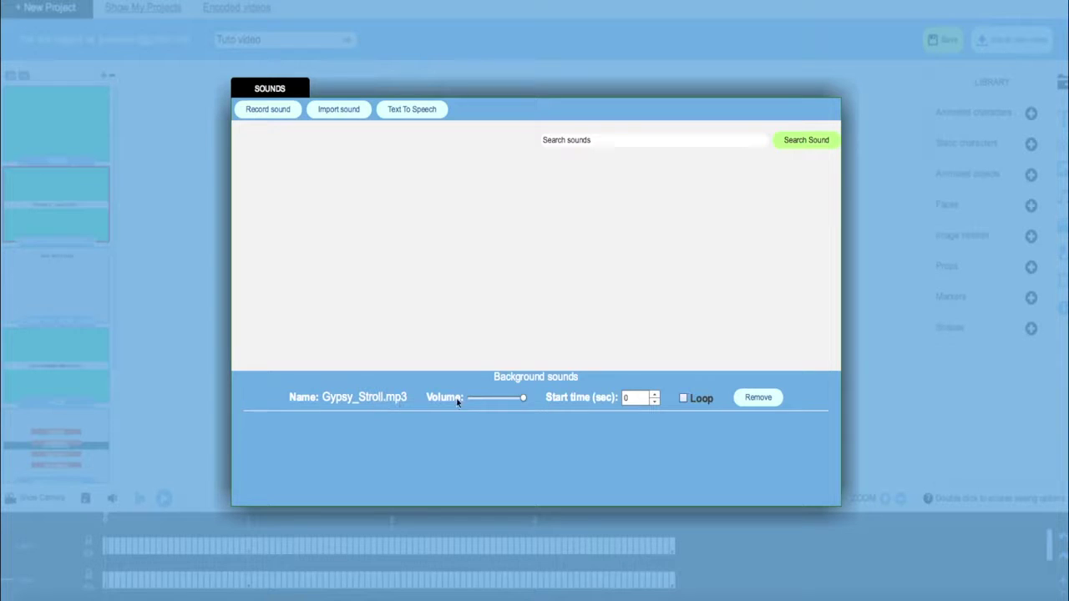
pyautogui.click(756, 398)
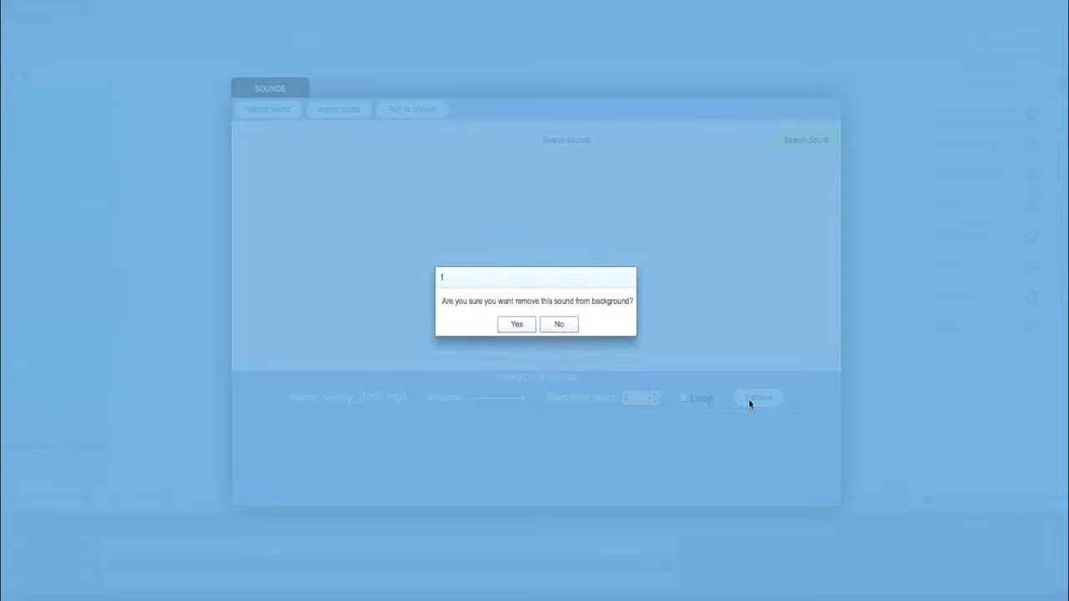
pyautogui.click(516, 326)
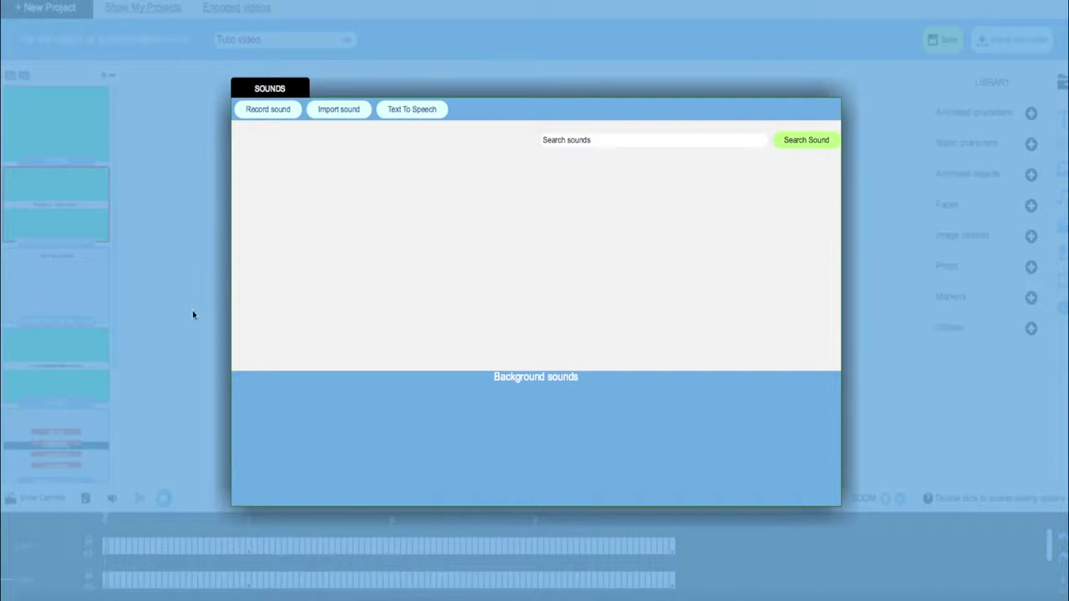
pyautogui.click(183, 336)
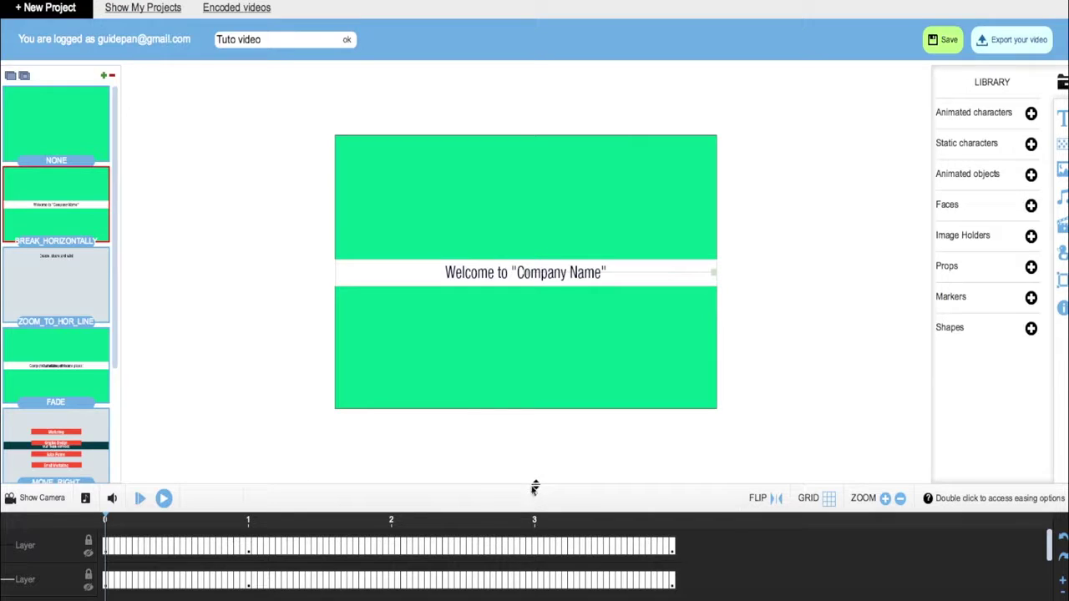
# Preview the grid over the slide, hide it again, and make the timeline area slightly taller
pyautogui.moveTo(535, 488)
pyautogui.mouseDown()
pyautogui.moveTo(530, 434)
pyautogui.moveTo(535, 484)
pyautogui.mouseUp()
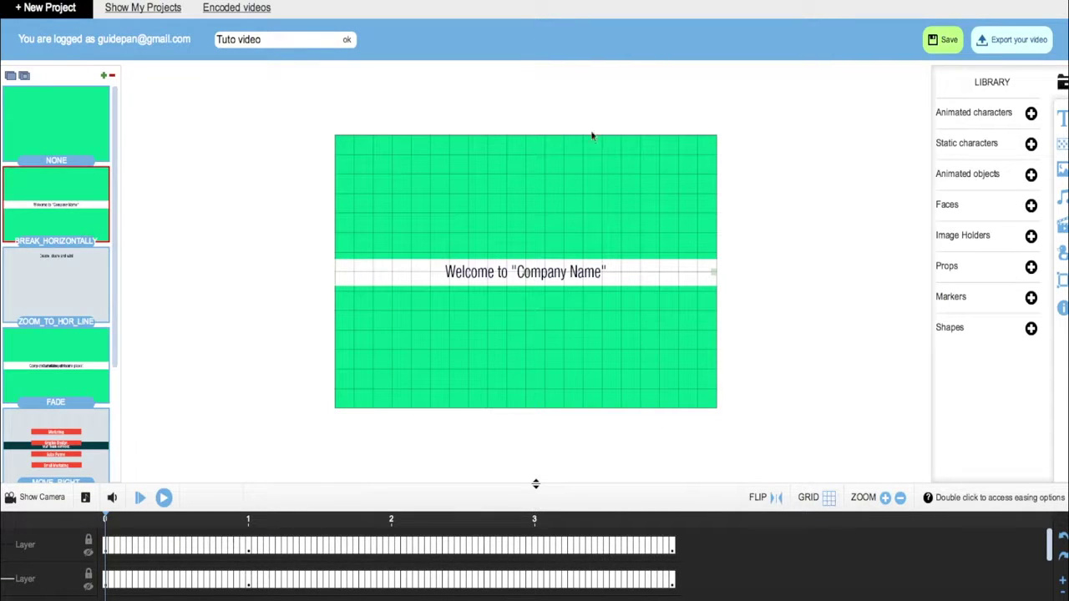
pyautogui.click(829, 499)
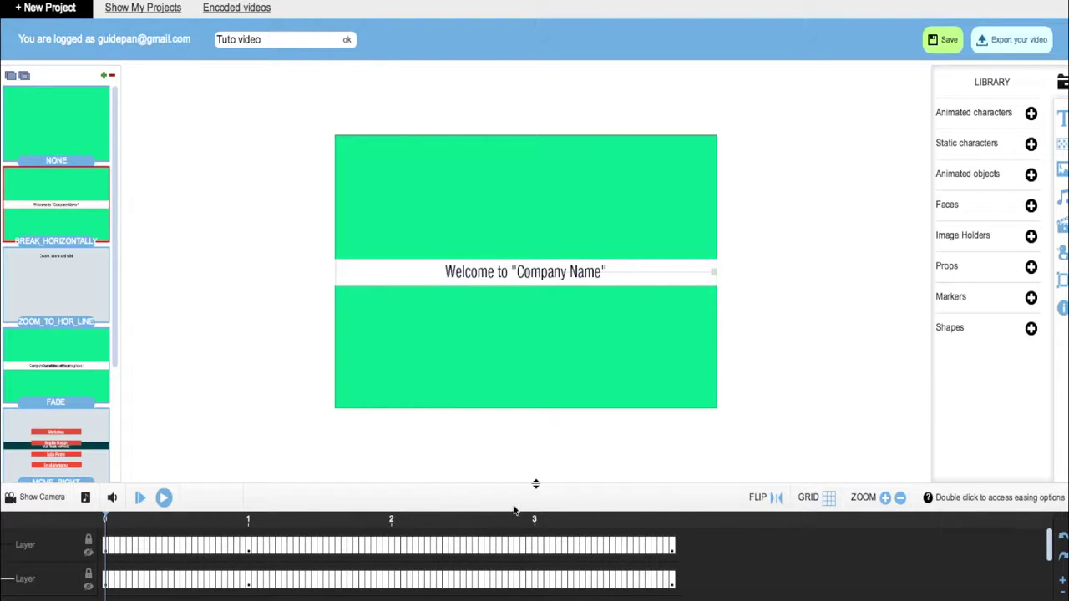
pyautogui.moveTo(536, 471); pyautogui.dragTo(536, 387)
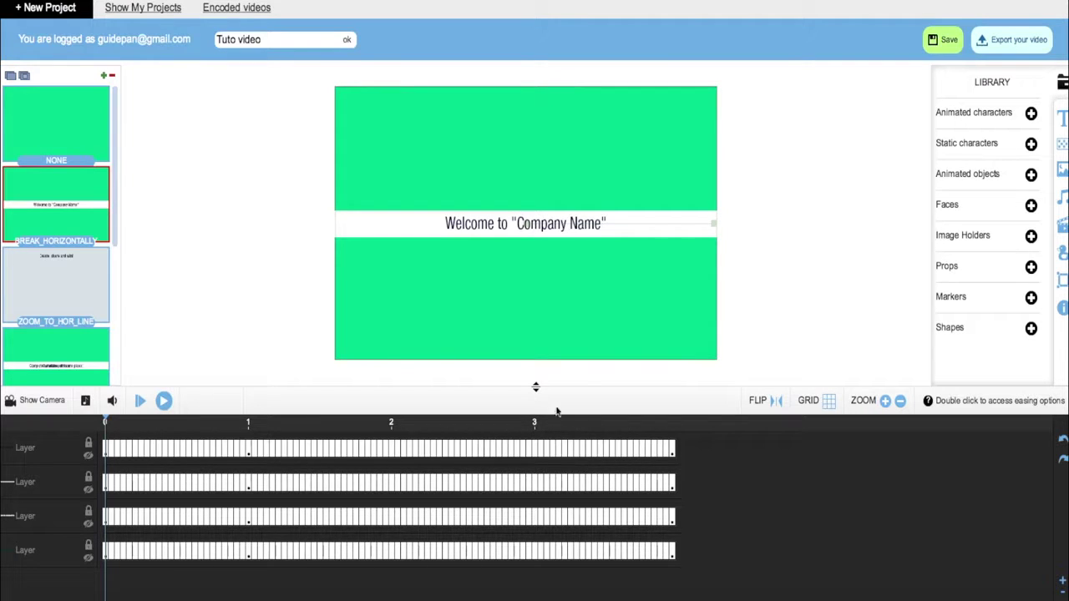
pyautogui.moveTo(535, 391); pyautogui.dragTo(537, 464)
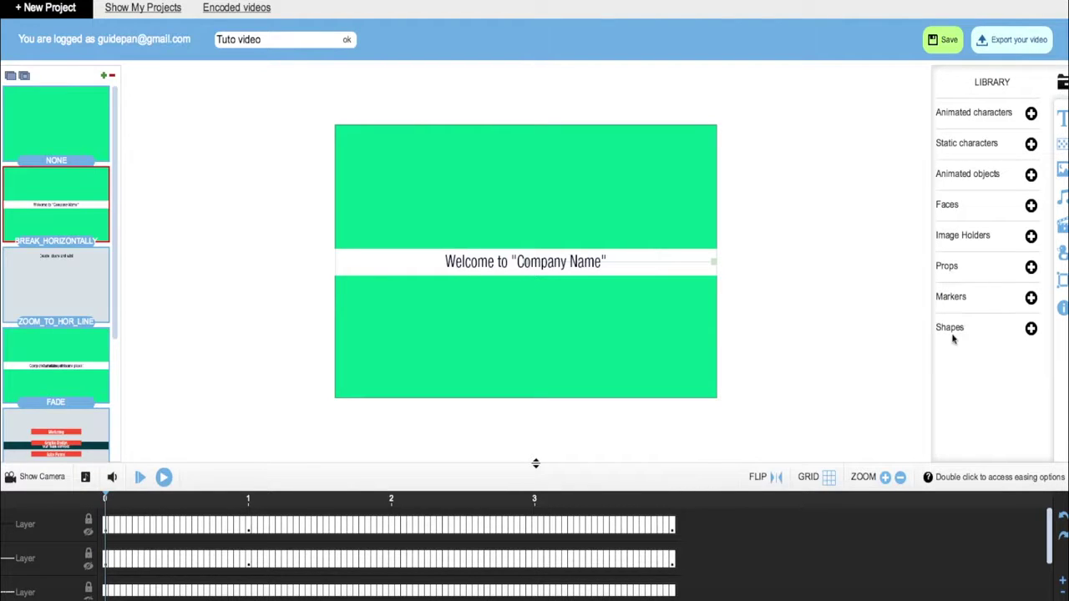
# Examine the Image Holders, Animated characters, Animated objects and Props categories of the library
pyautogui.click(1031, 237)
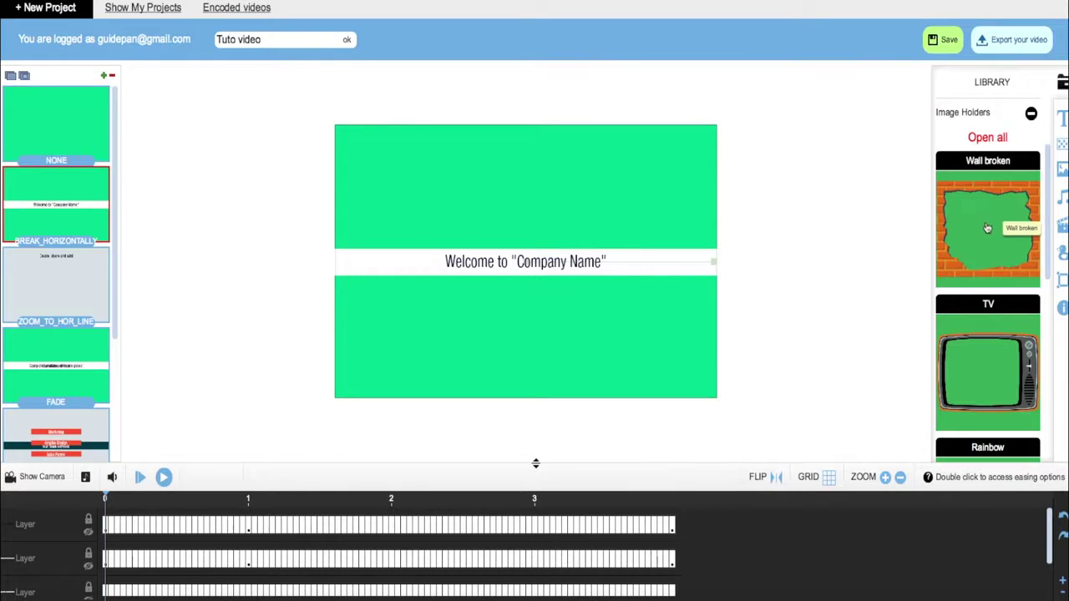
pyautogui.moveTo(1049, 231); pyautogui.dragTo(1050, 139)
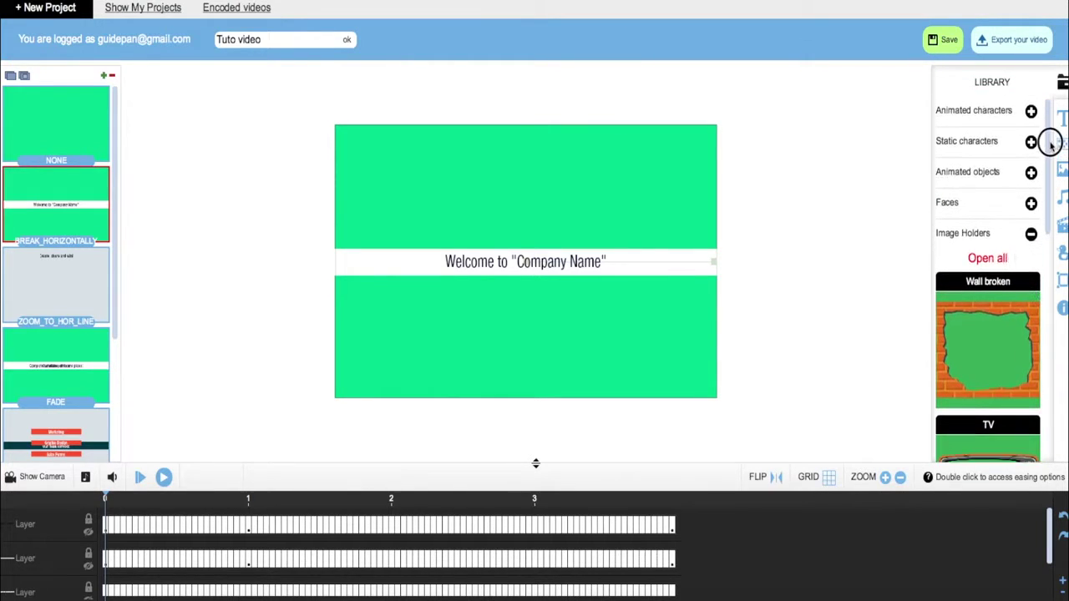
pyautogui.click(1031, 236)
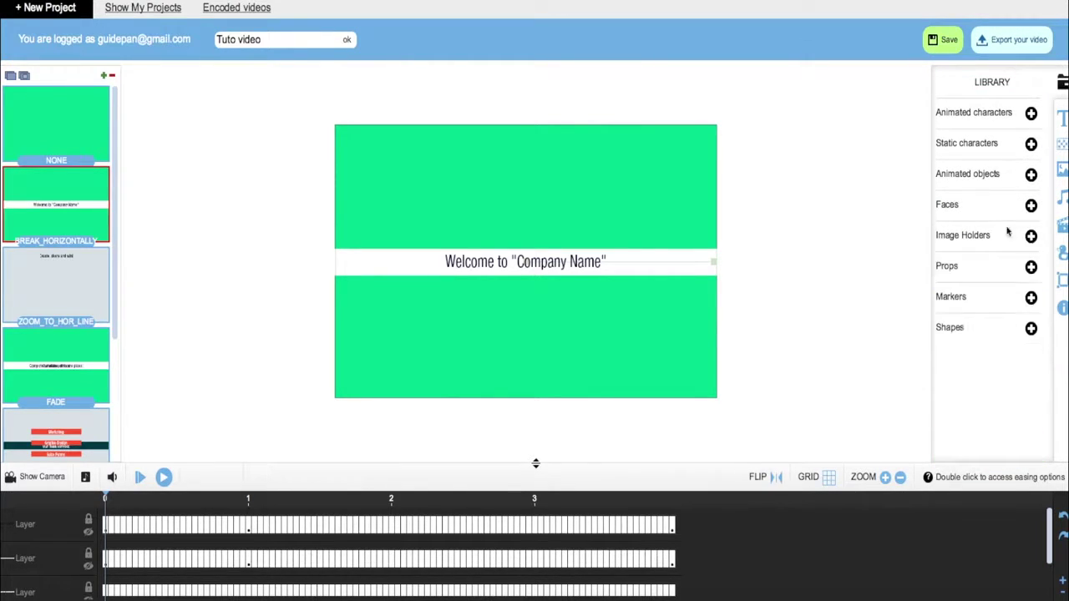
pyautogui.click(1031, 113)
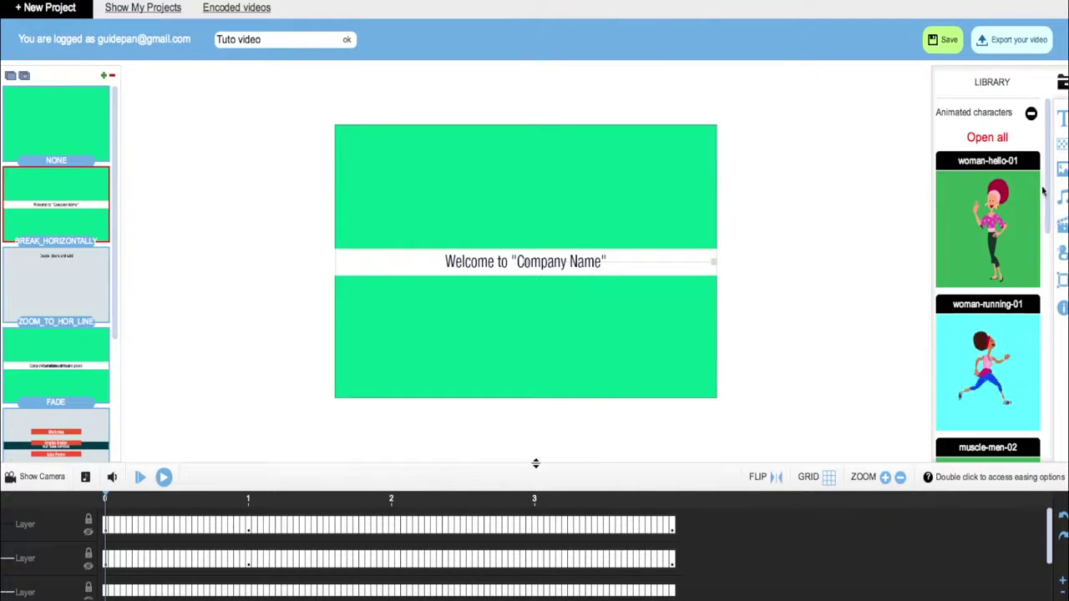
pyautogui.moveTo(1048, 188); pyautogui.dragTo(1052, 155)
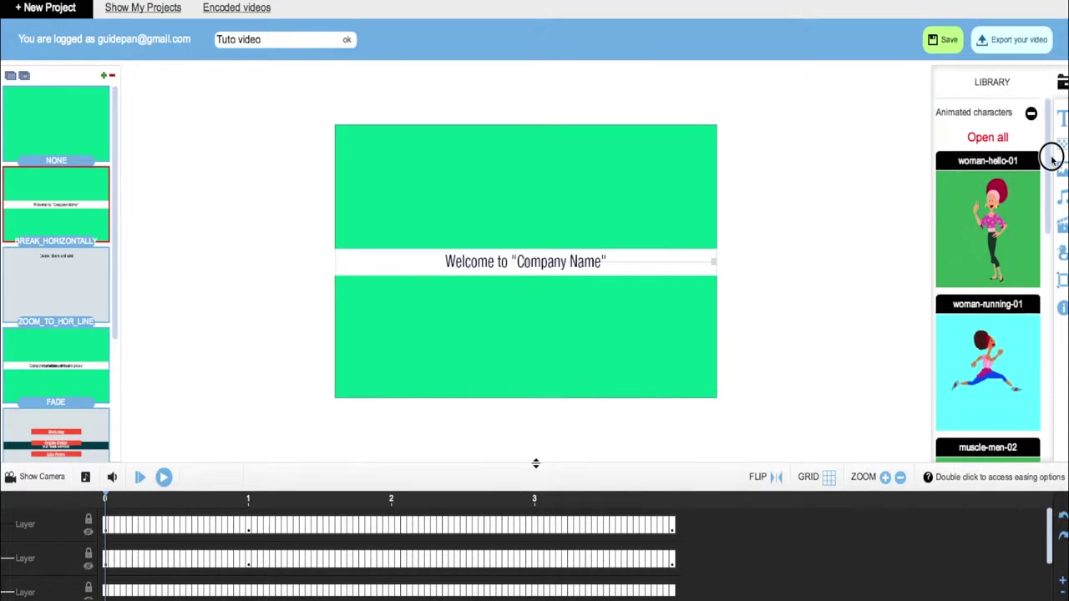
pyautogui.click(1031, 114)
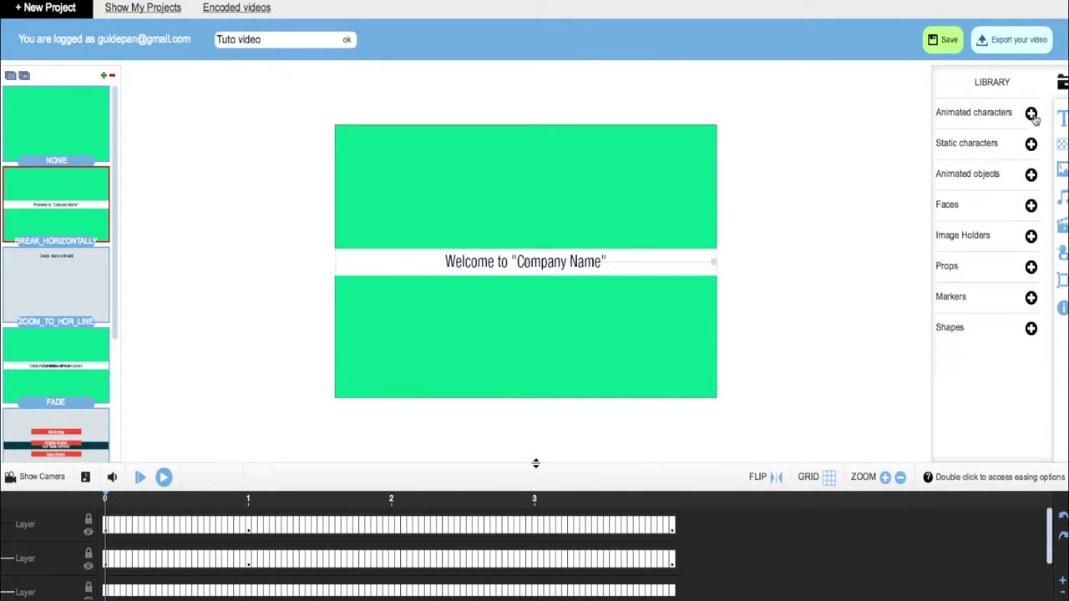
pyautogui.click(1032, 175)
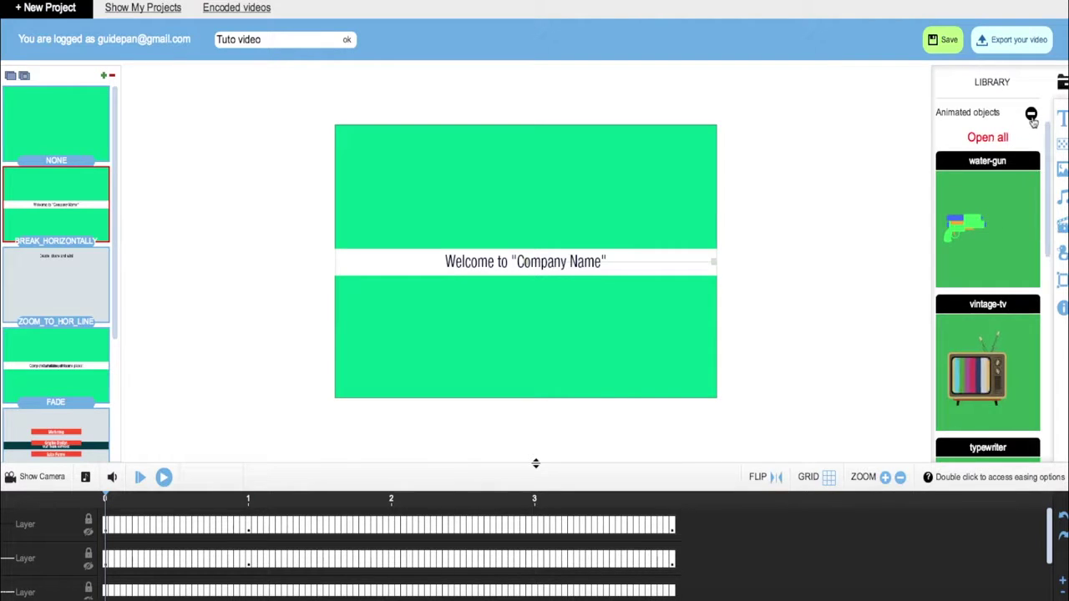
pyautogui.click(1032, 115)
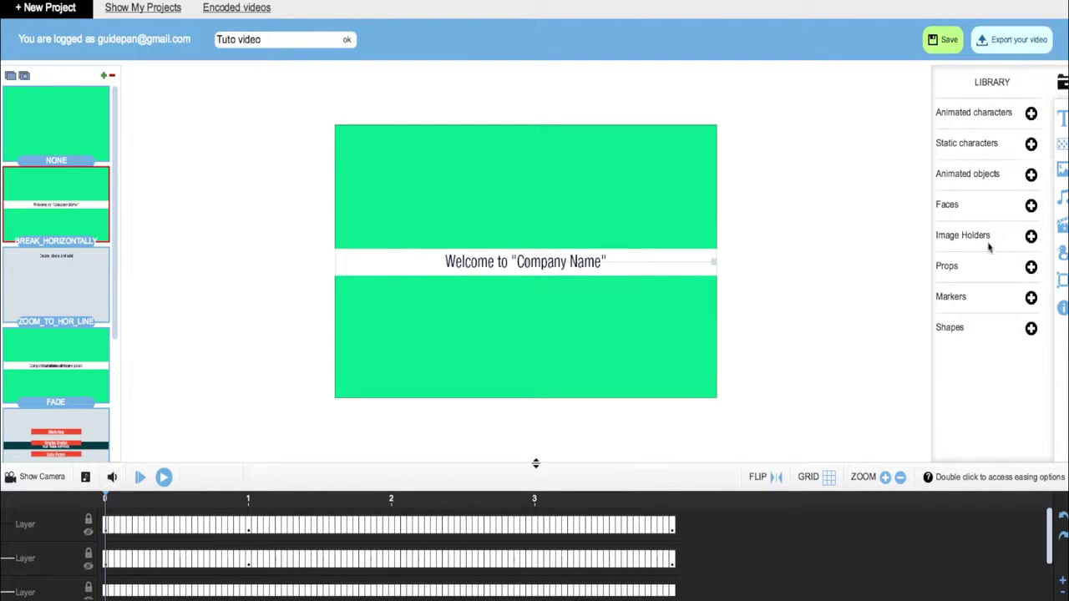
pyautogui.click(1031, 268)
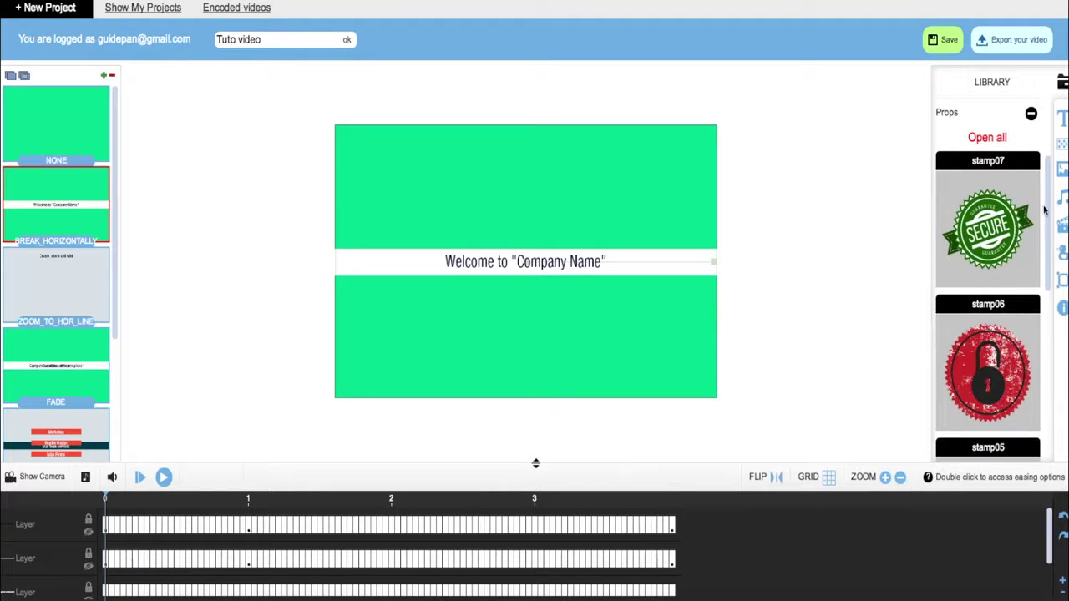
pyautogui.moveTo(1044, 209); pyautogui.dragTo(1043, 81)
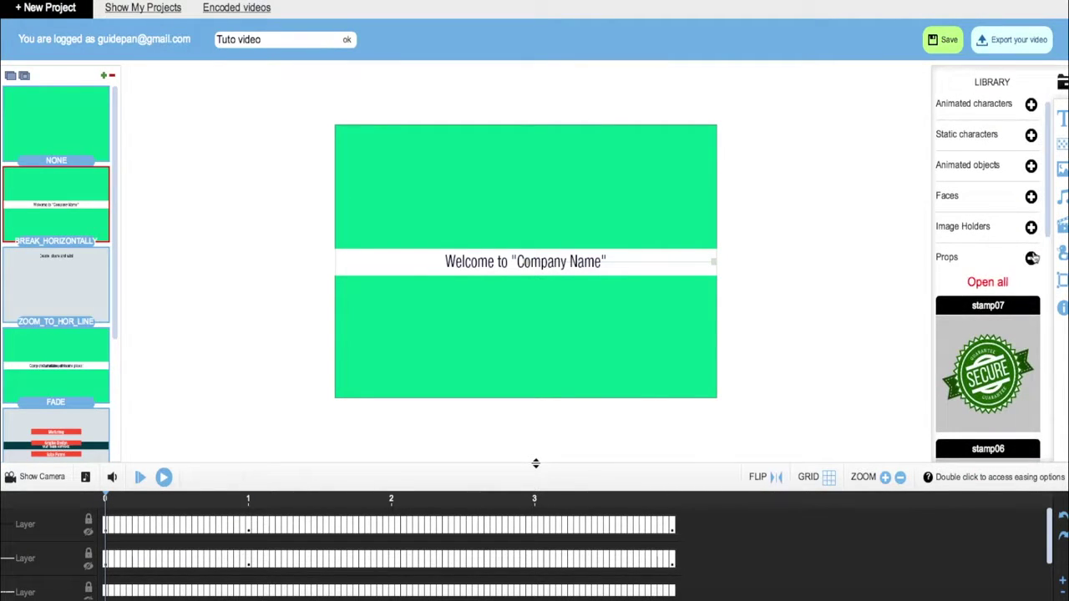
pyautogui.click(1031, 258)
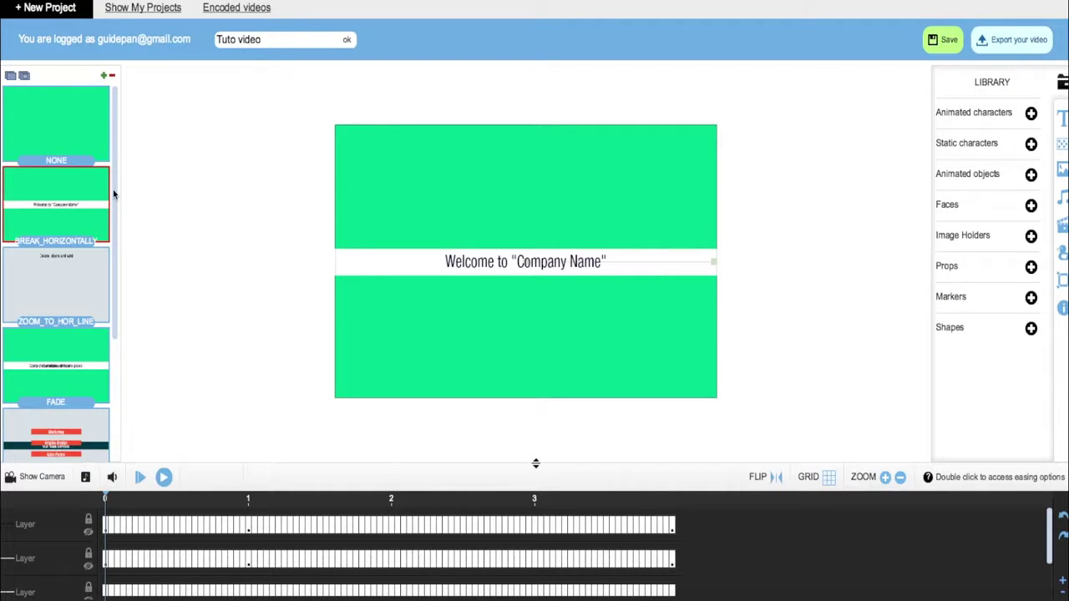
# Replace the "Hello!" text on the first slide with "IL ETAIT UNE FOIS..."
pyautogui.click(78, 128)
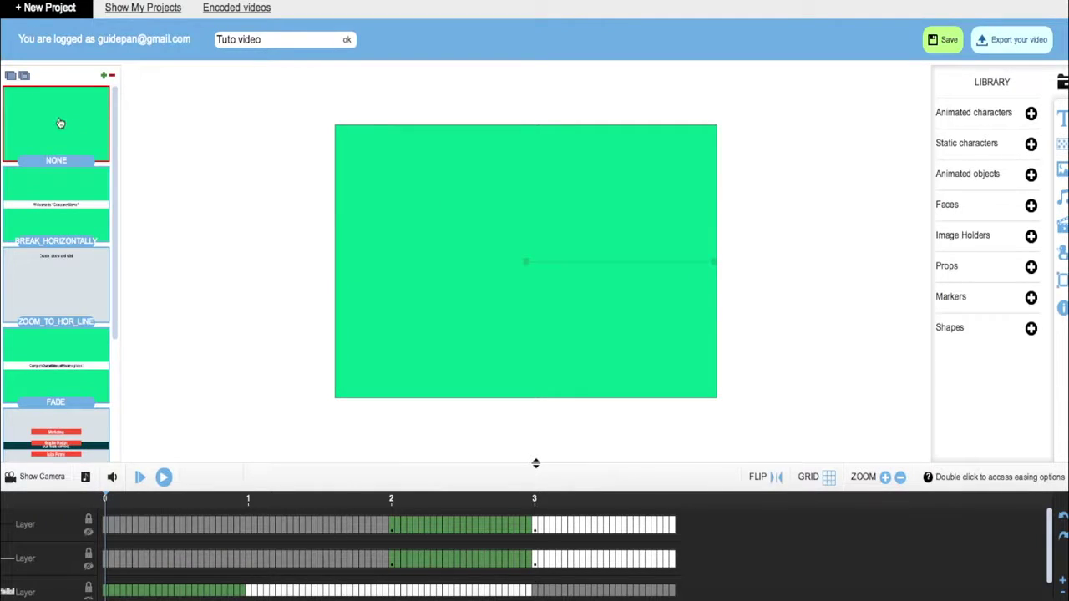
pyautogui.click(117, 499)
pyautogui.moveTo(117, 499); pyautogui.dragTo(344, 501)
pyautogui.click(512, 264)
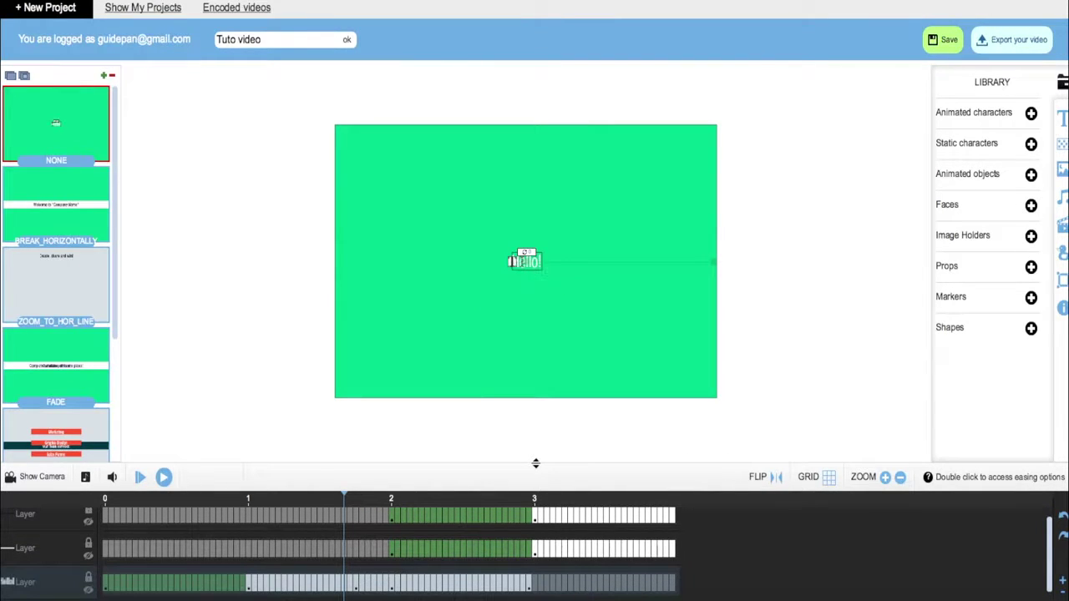
pyautogui.doubleClick(518, 261)
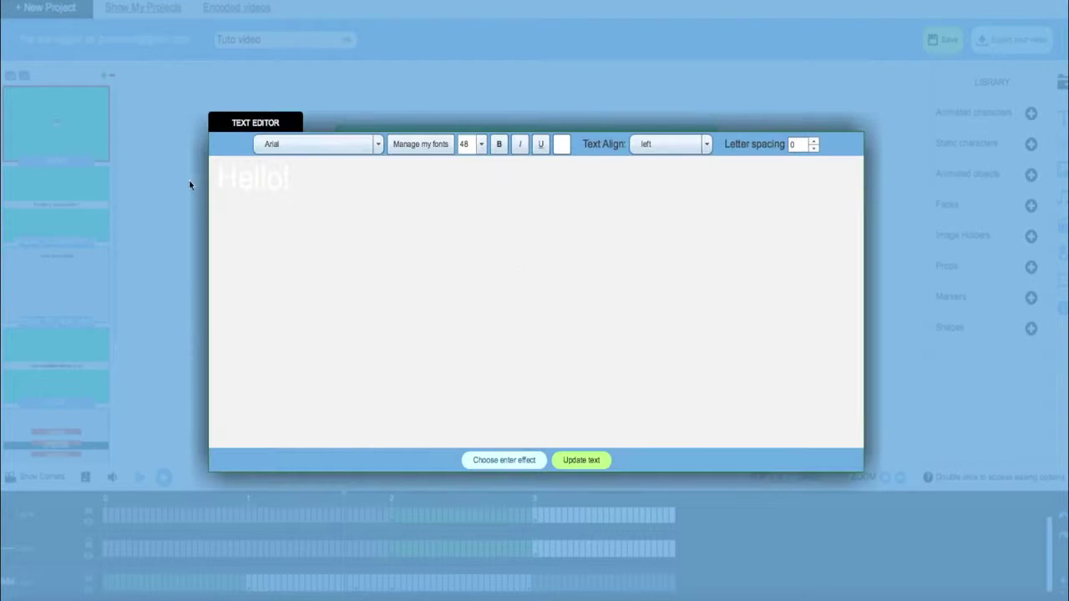
pyautogui.moveTo(239, 178); pyautogui.dragTo(275, 175)
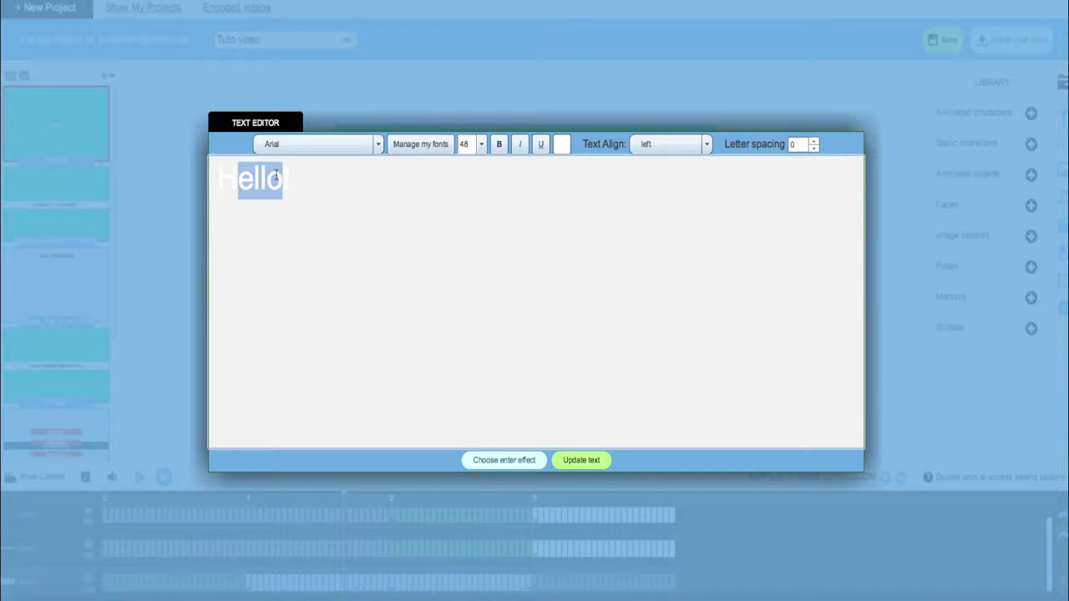
pyautogui.write('IL ETAIT U')
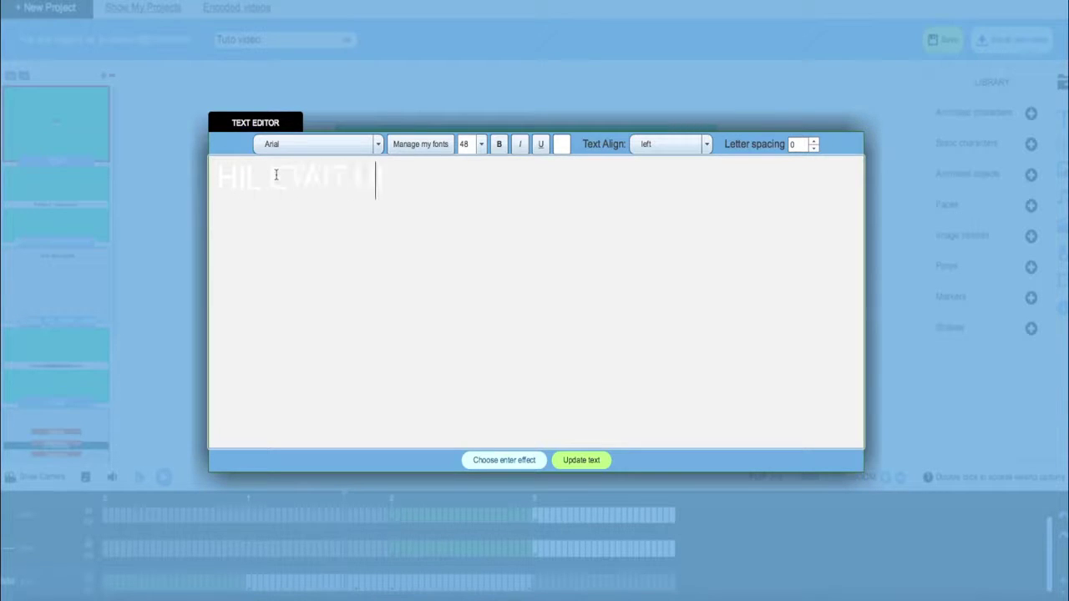
pyautogui.write('NE FOIS')
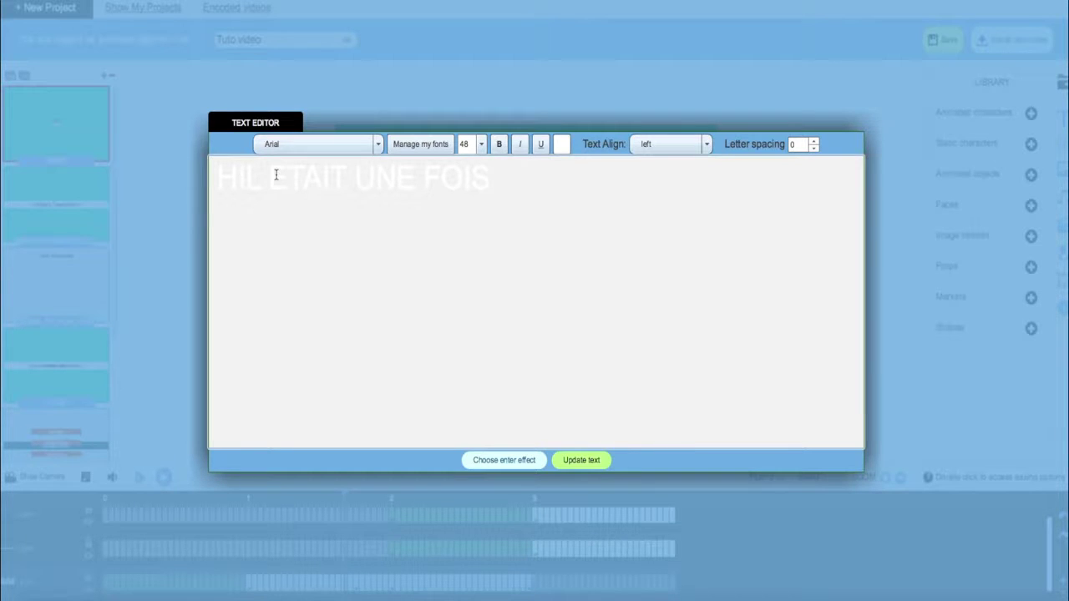
pyautogui.press('Delete')
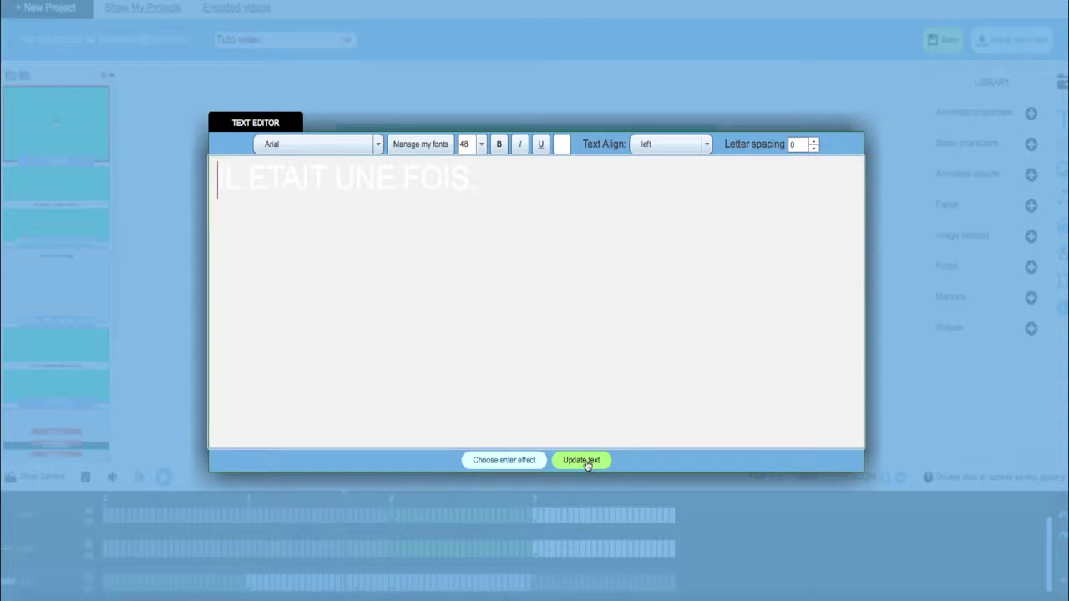
pyautogui.click(583, 462)
# Replace the first slide's "Welcome to "Company Name"" banner text with "UN TUTO VIDEO" and scrub through the slide's animation
pyautogui.moveTo(376, 499); pyautogui.dragTo(434, 498)
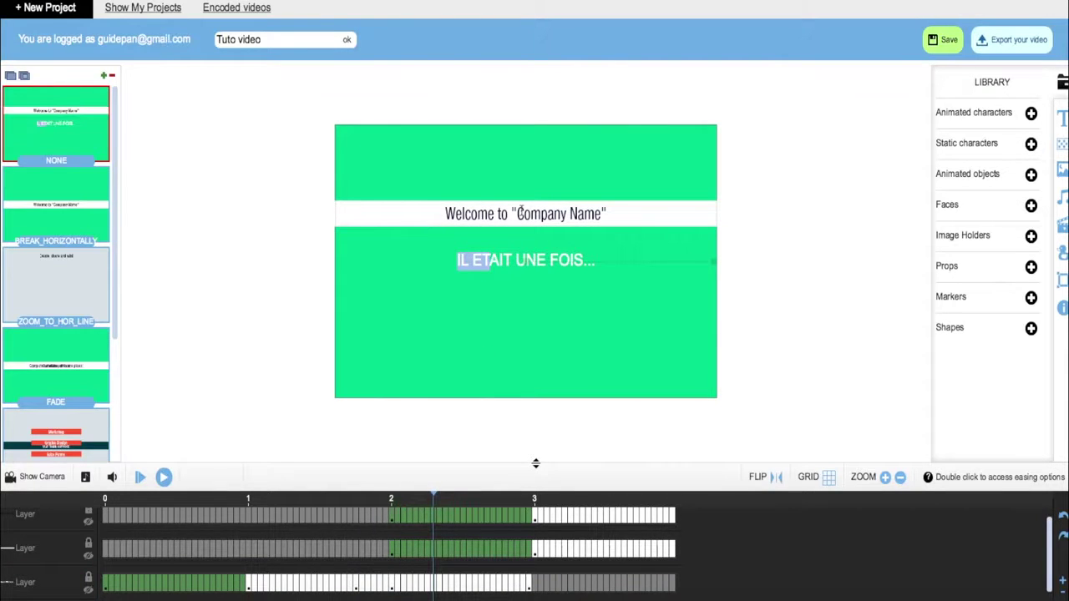
pyautogui.doubleClick(456, 211)
pyautogui.moveTo(245, 180); pyautogui.dragTo(574, 169)
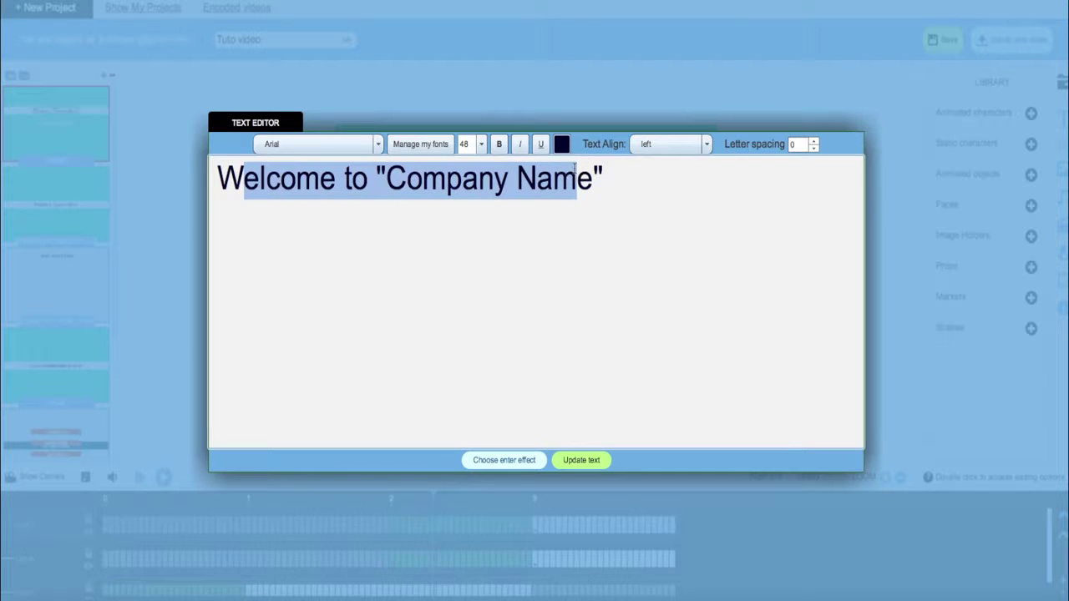
pyautogui.write('UN TUTO VI')
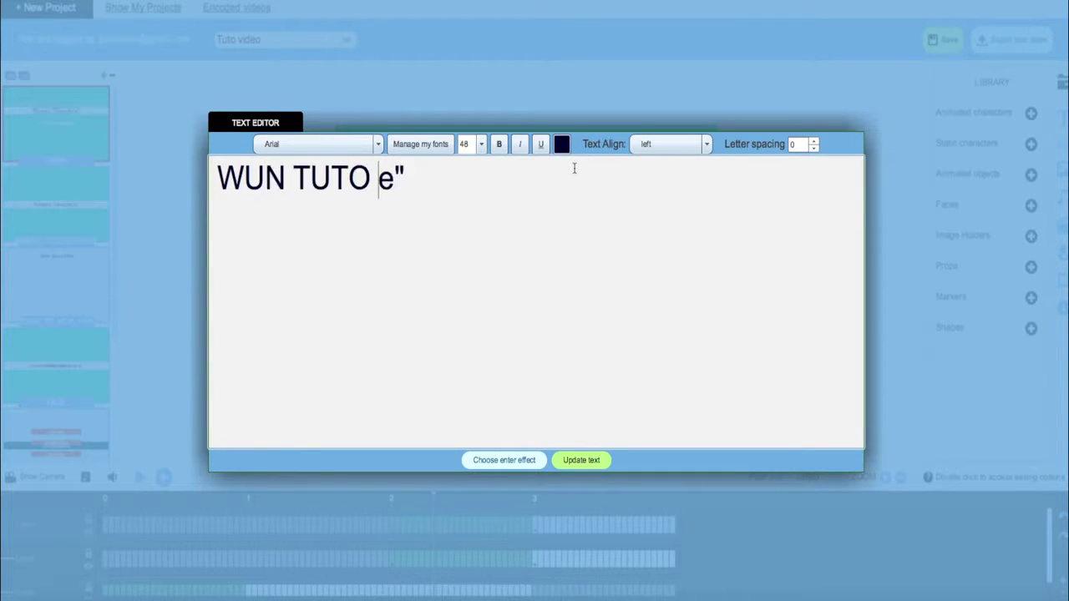
pyautogui.write('DEO')
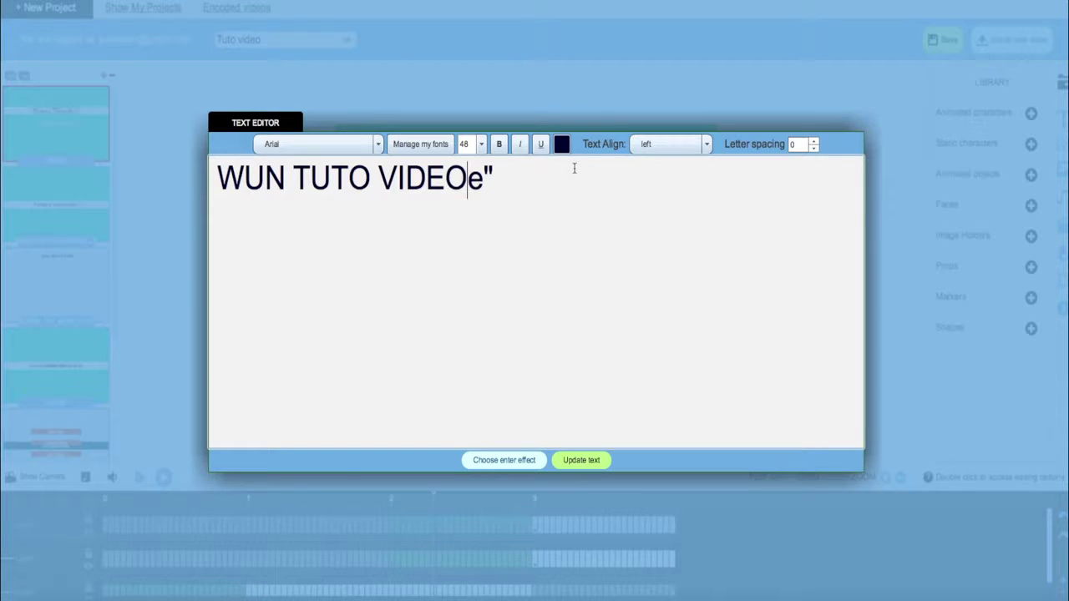
pyautogui.hotkey('shift', 'End')
pyautogui.press('Delete')
pyautogui.press('Left')
pyautogui.press('Left')
pyautogui.press('Left')
pyautogui.press('Left')
pyautogui.press('Left')
pyautogui.press('Left')
pyautogui.press('Left')
pyautogui.press('Left')
pyautogui.press('BackSpace')
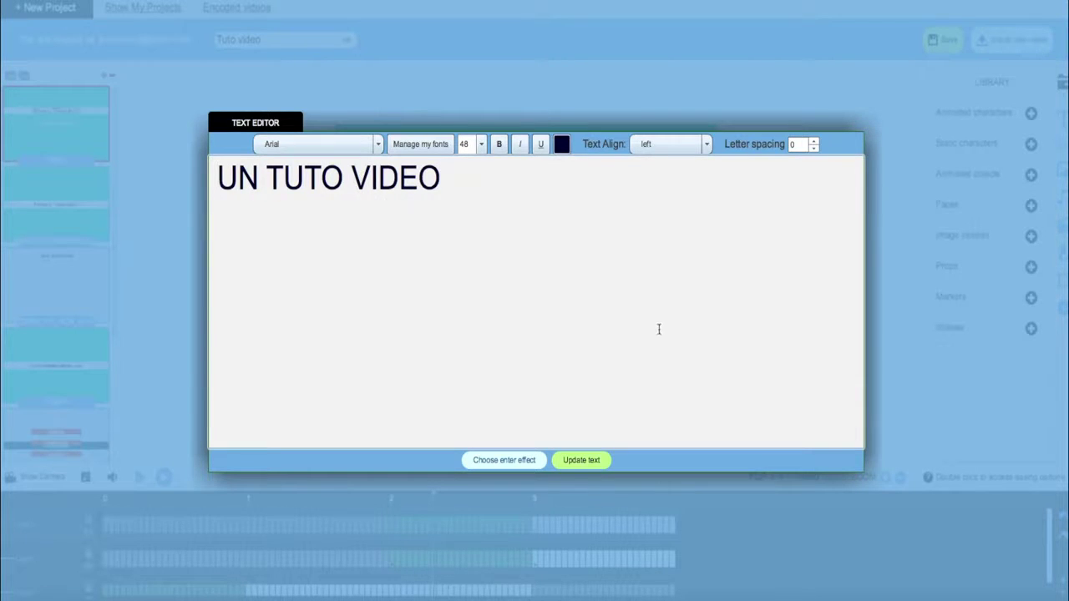
pyautogui.click(578, 460)
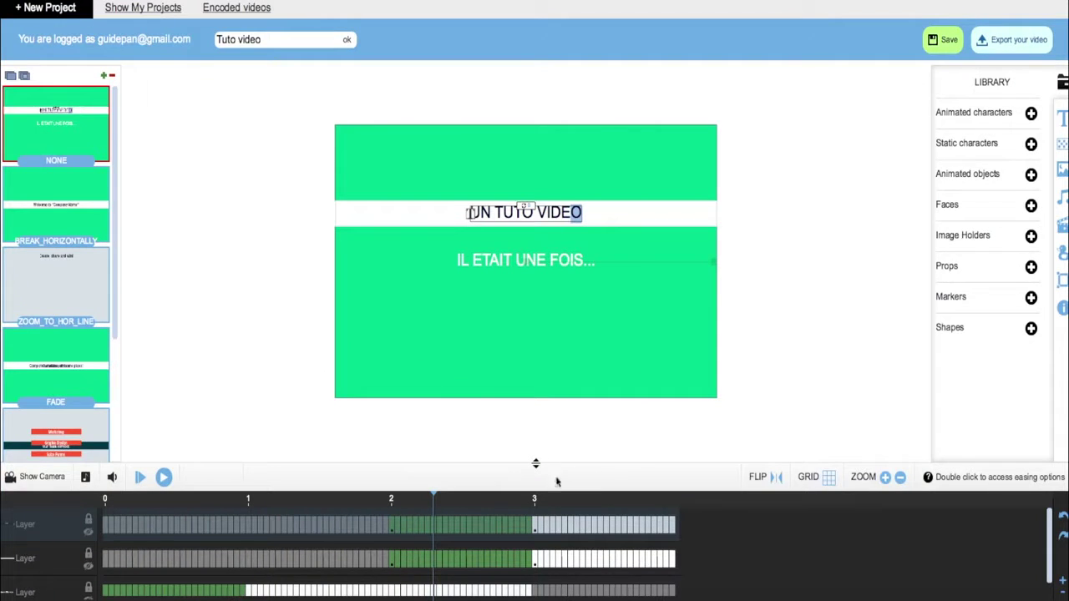
pyautogui.click(542, 499)
pyautogui.moveTo(596, 500); pyautogui.dragTo(339, 495)
# Change the "Welcome to "Company Name"" text on the second slide to "UN TUTO VIDEO"
pyautogui.click(59, 206)
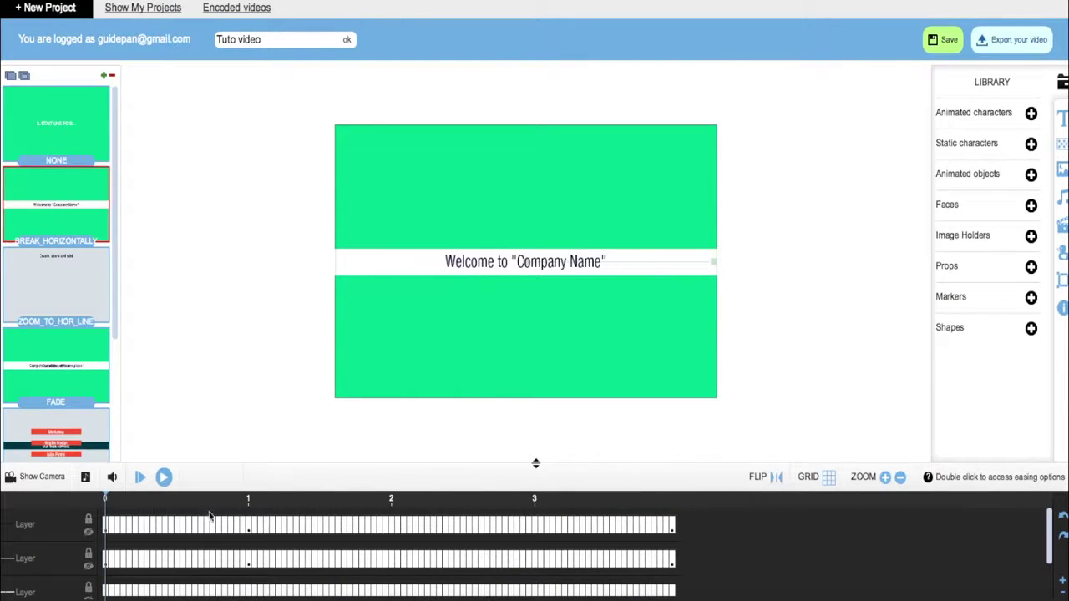
pyautogui.moveTo(136, 498); pyautogui.dragTo(112, 501)
pyautogui.doubleClick(467, 261)
pyautogui.moveTo(245, 179); pyautogui.dragTo(595, 172)
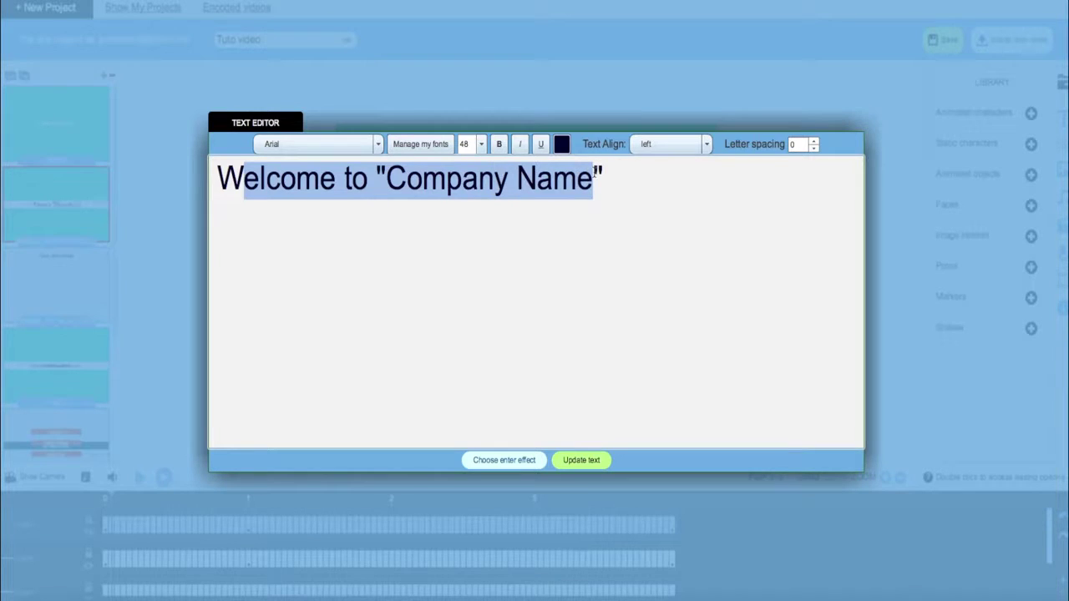
pyautogui.write('UN TUTO VIDEO')
pyautogui.press('BackSpace')
pyautogui.press('Left')
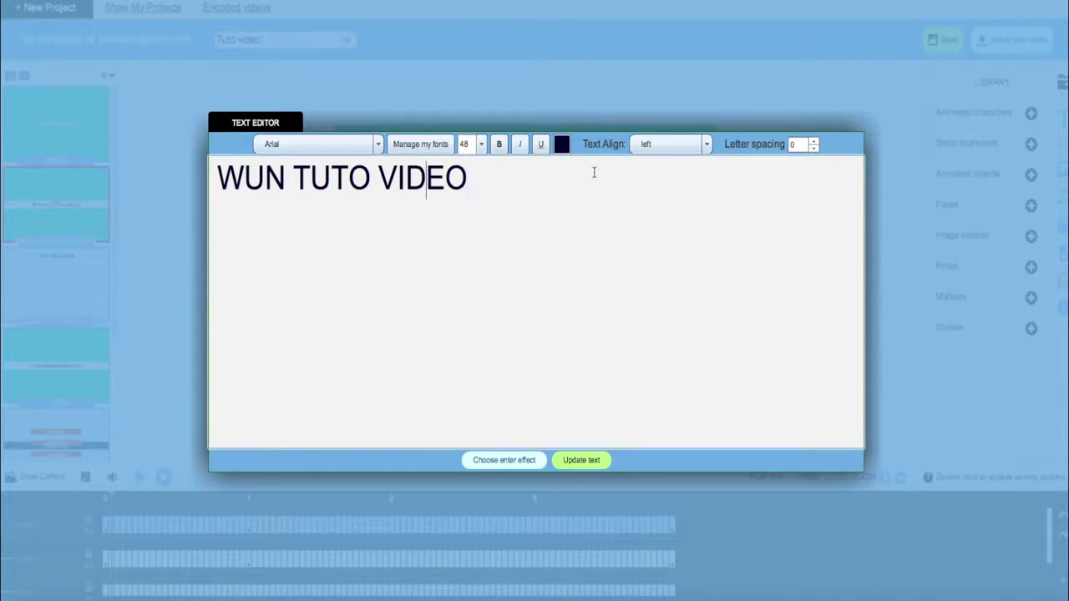
pyautogui.press('Left')
pyautogui.press('Left')
pyautogui.press('Left')
pyautogui.press('Left')
pyautogui.press('Left')
pyautogui.press('Left')
pyautogui.press('BackSpace')
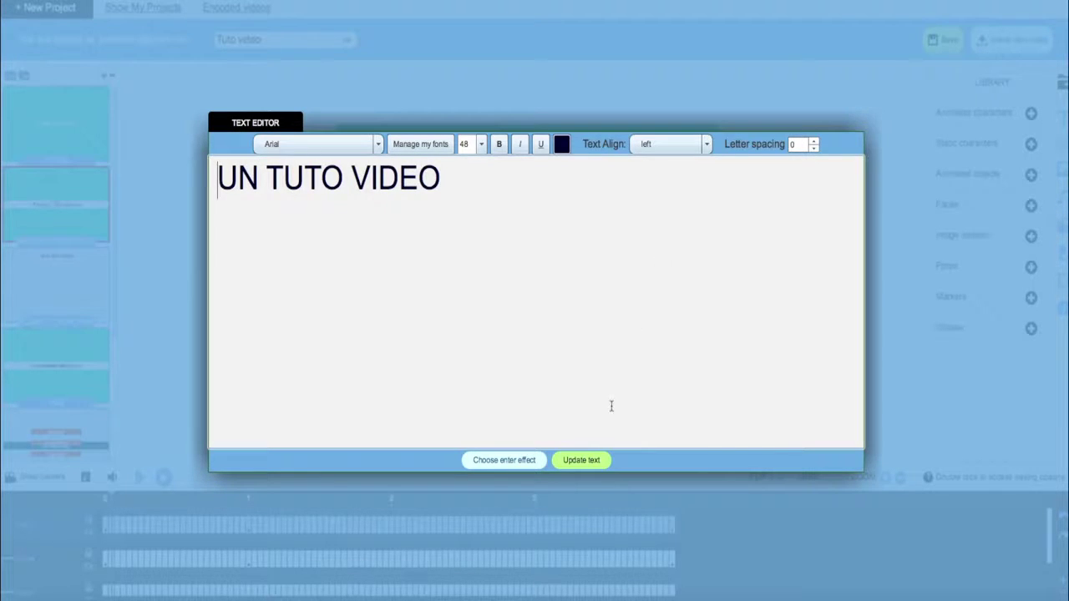
pyautogui.click(581, 461)
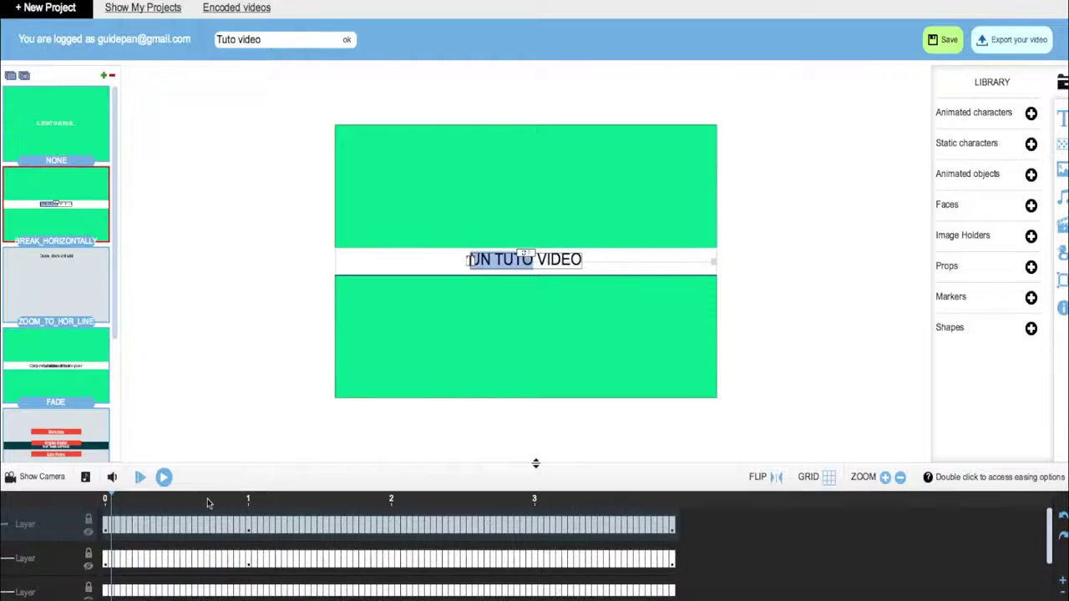
# Replace the second slide's "Thank you for becoming our partner" text with "QUE VOUS ETES EN TRAIN DE REGARDER"
pyautogui.moveTo(171, 502); pyautogui.dragTo(290, 501)
pyautogui.doubleClick(508, 280)
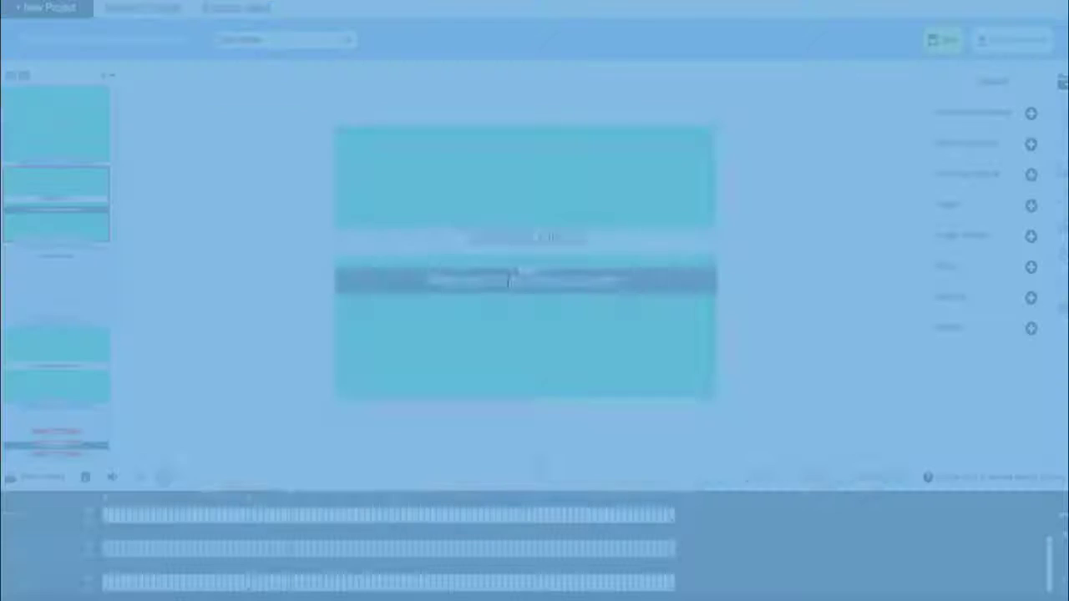
pyautogui.click(234, 176)
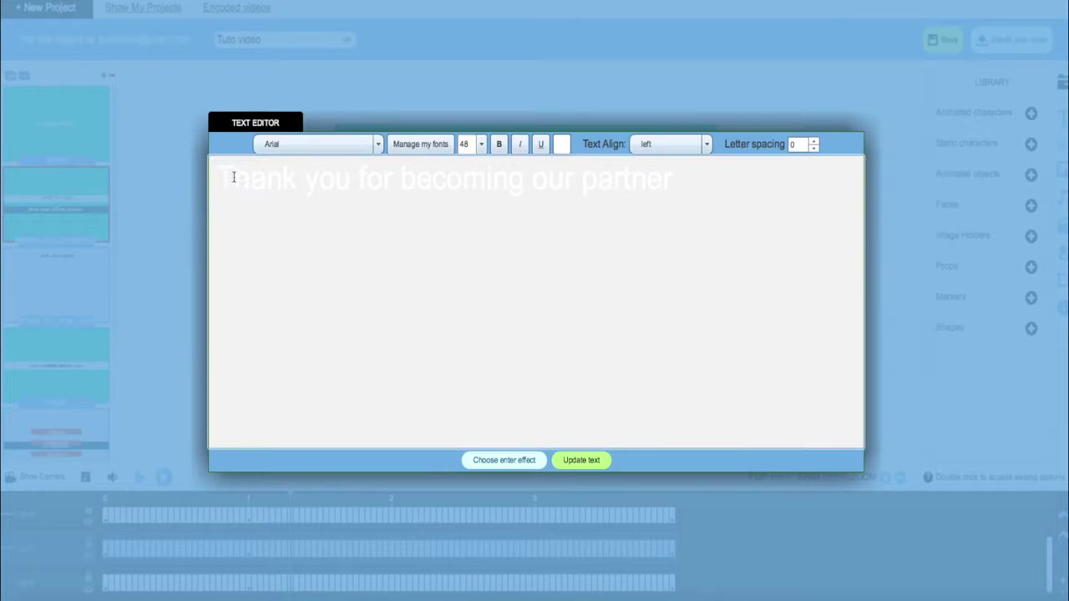
pyautogui.write('QUE VOUS ETE')
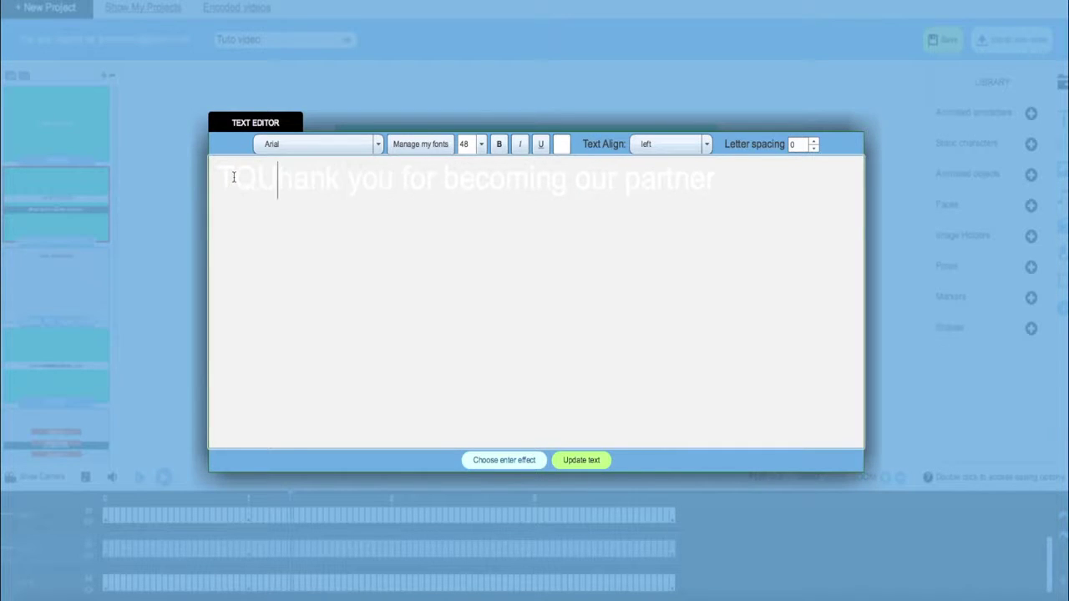
pyautogui.write('S EN TRAIN D')
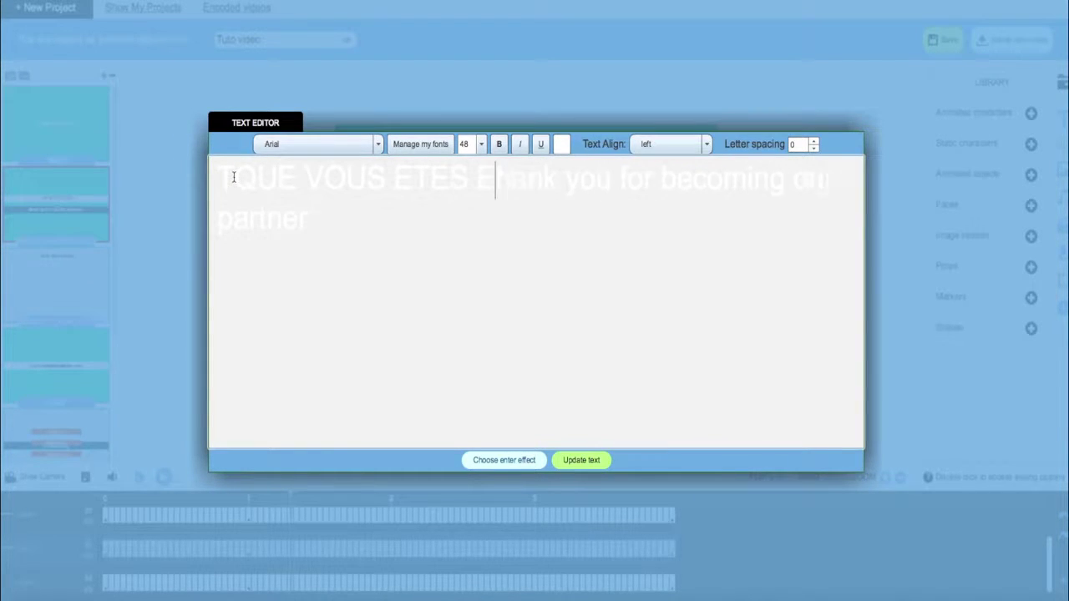
pyautogui.write('E REGARDER')
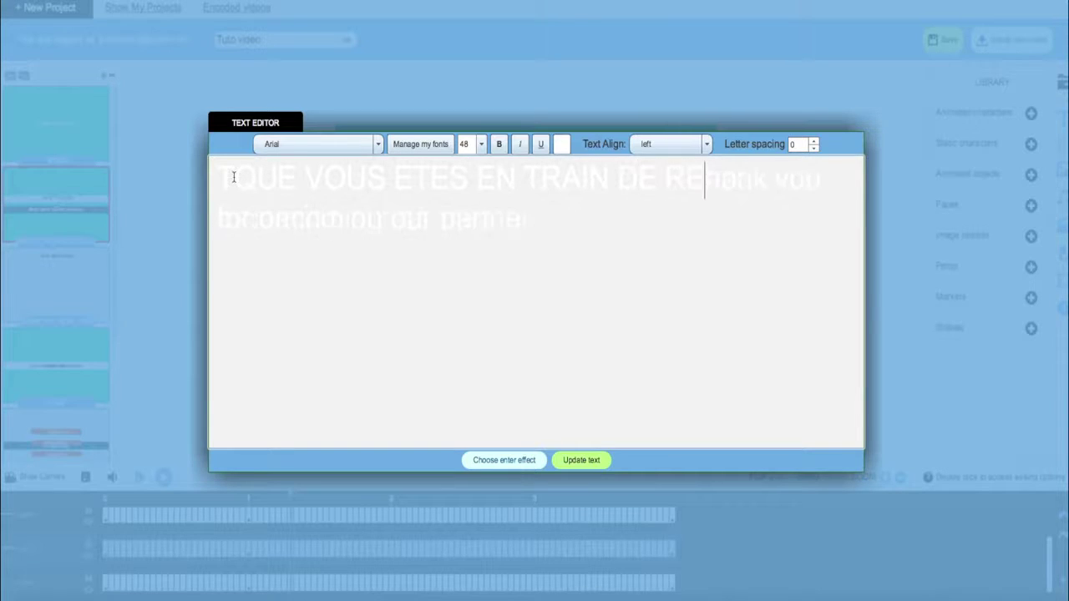
pyautogui.hotkey('shift', 'Right')
pyautogui.hotkey('shift', 'Right')
pyautogui.hotkey('shift', 'Right')
pyautogui.hotkey('shift', 'Right')
pyautogui.hotkey('shift', 'Right')
pyautogui.hotkey('shift', 'Right')
pyautogui.hotkey('shift', 'Right')
pyautogui.hotkey('shift', 'Right')
pyautogui.hotkey('shift', 'Right')
pyautogui.hotkey('shift', 'Right')
pyautogui.hotkey('shift', 'Right')
pyautogui.hotkey('shift', 'Right')
pyautogui.hotkey('shift', 'Right')
pyautogui.hotkey('shift', 'Right')
pyautogui.hotkey('shift', 'Right')
pyautogui.hotkey('shift', 'Right')
pyautogui.hotkey('shift', 'Right')
pyautogui.hotkey('shift', 'Right')
pyautogui.hotkey('shift', 'Right')
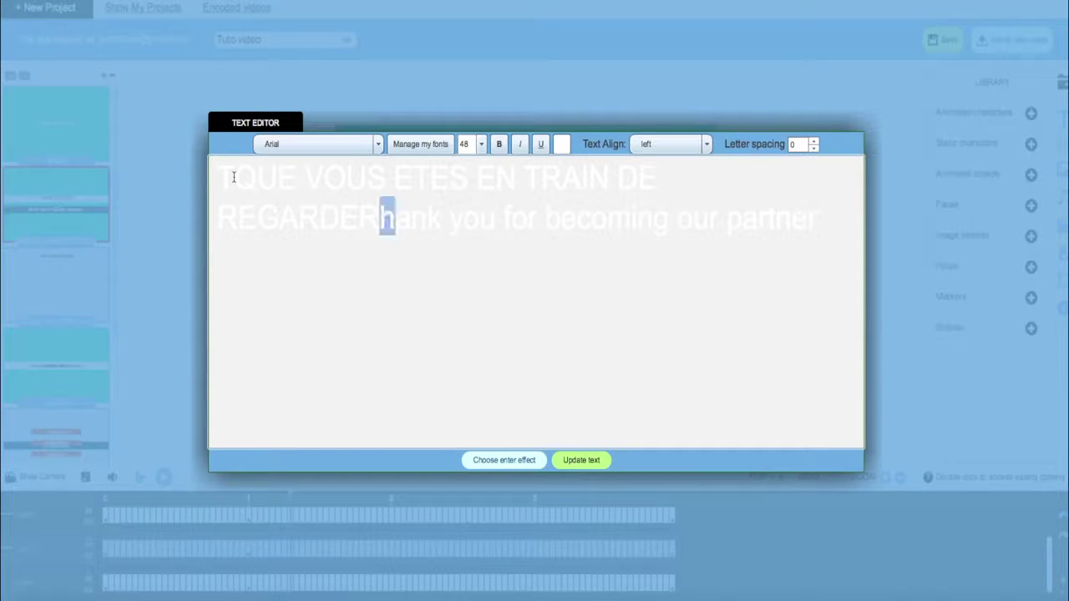
pyautogui.hotkey('shift', 'Right')
pyautogui.hotkey('shift', 'Right')
pyautogui.hotkey('shift', 'Right')
pyautogui.hotkey('shift', 'Right')
pyautogui.hotkey('shift', 'Right')
pyautogui.hotkey('shift', 'Right')
pyautogui.hotkey('shift', 'Right')
pyautogui.hotkey('shift', 'Right')
pyautogui.hotkey('shift', 'Right')
pyautogui.hotkey('shift', 'Right')
pyautogui.hotkey('shift', 'Right')
pyautogui.hotkey('shift', 'Right')
pyautogui.hotkey('shift', 'Right')
pyautogui.hotkey('shift', 'Right')
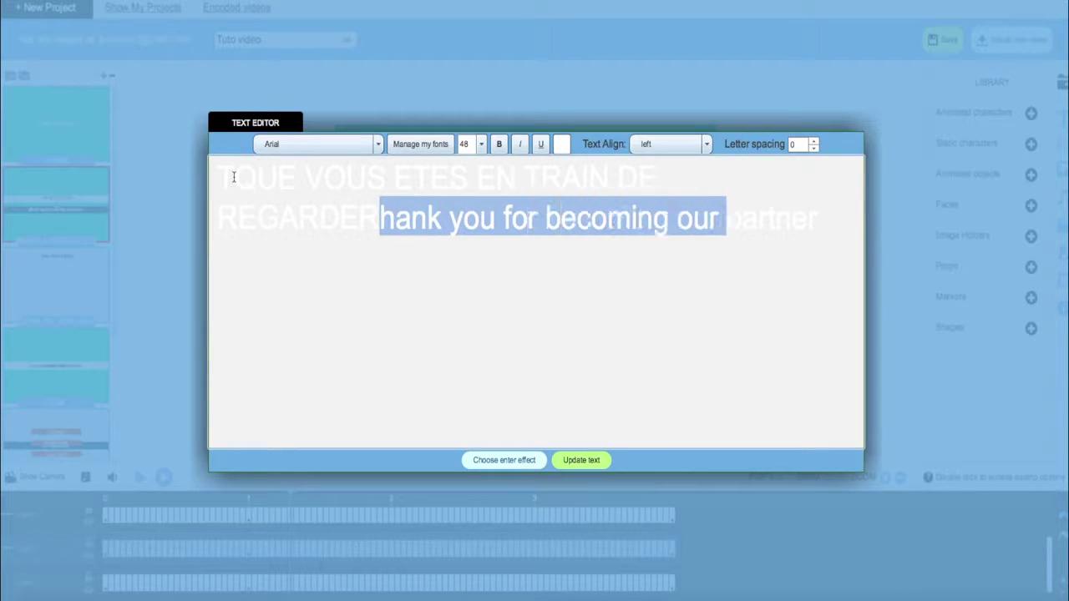
pyautogui.press('BackSpace')
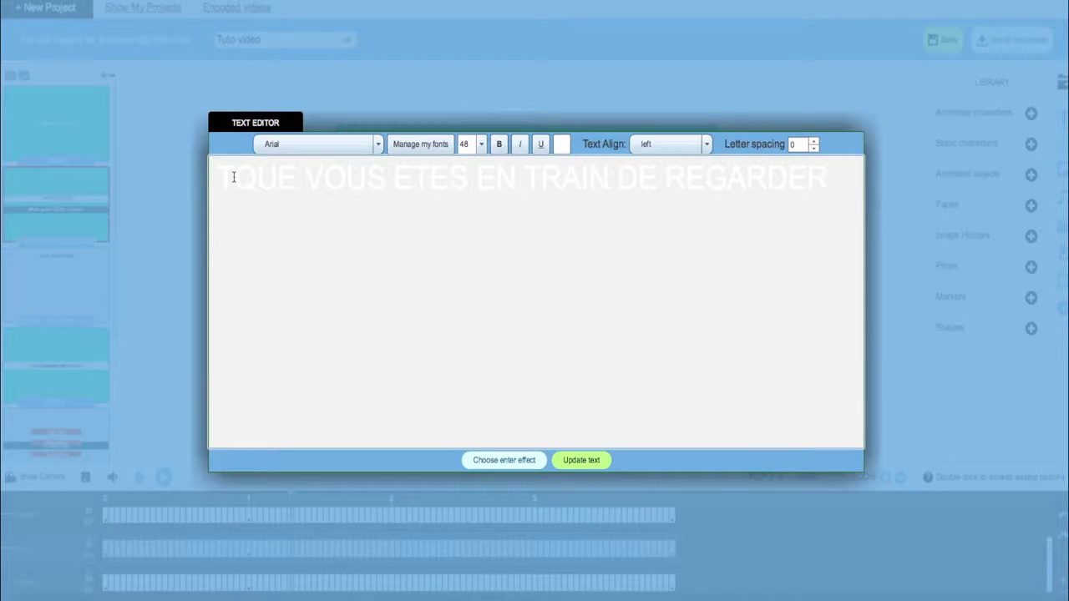
pyautogui.press('BackSpace')
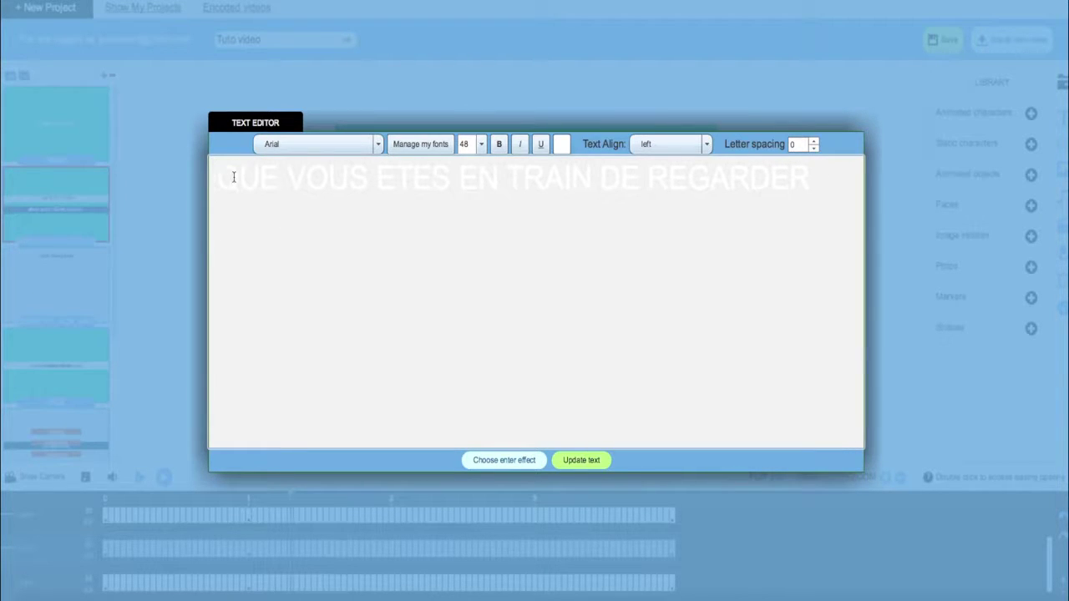
pyautogui.click(581, 460)
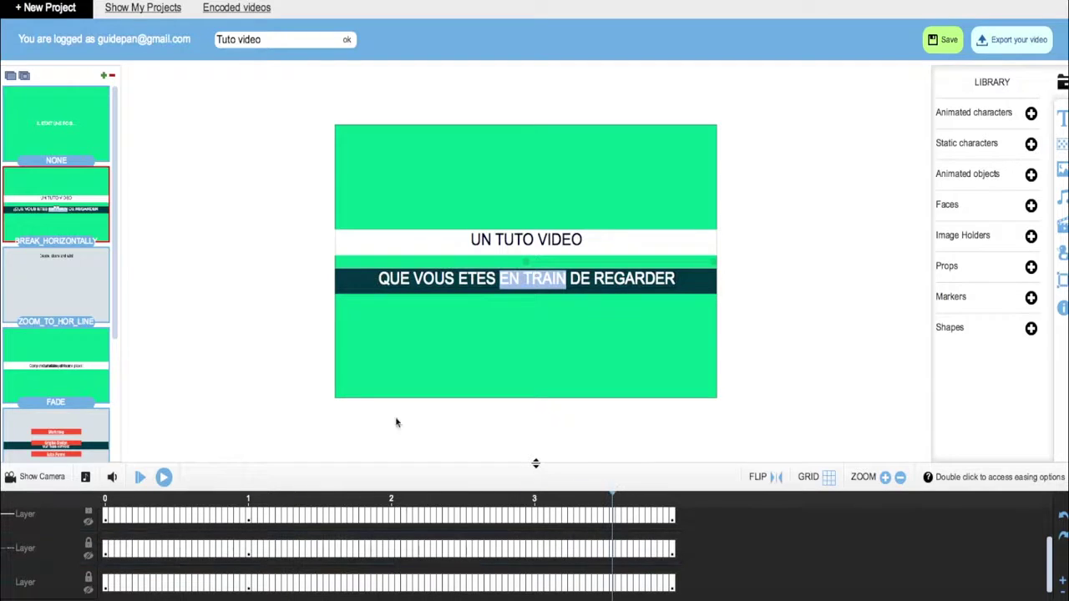
# Replace the "Create, share and win!" title on the third slide with "REALISE AVEC..."
pyautogui.click(58, 288)
pyautogui.moveTo(147, 498)
pyautogui.mouseDown()
pyautogui.moveTo(460, 498)
pyautogui.moveTo(143, 504)
pyautogui.mouseUp()
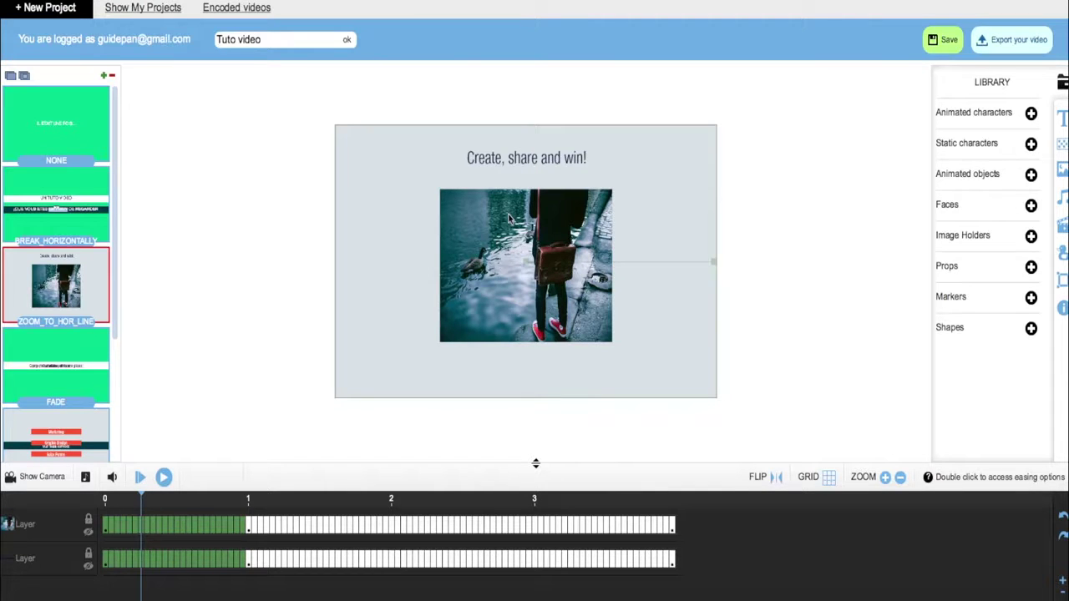
pyautogui.doubleClick(526, 157)
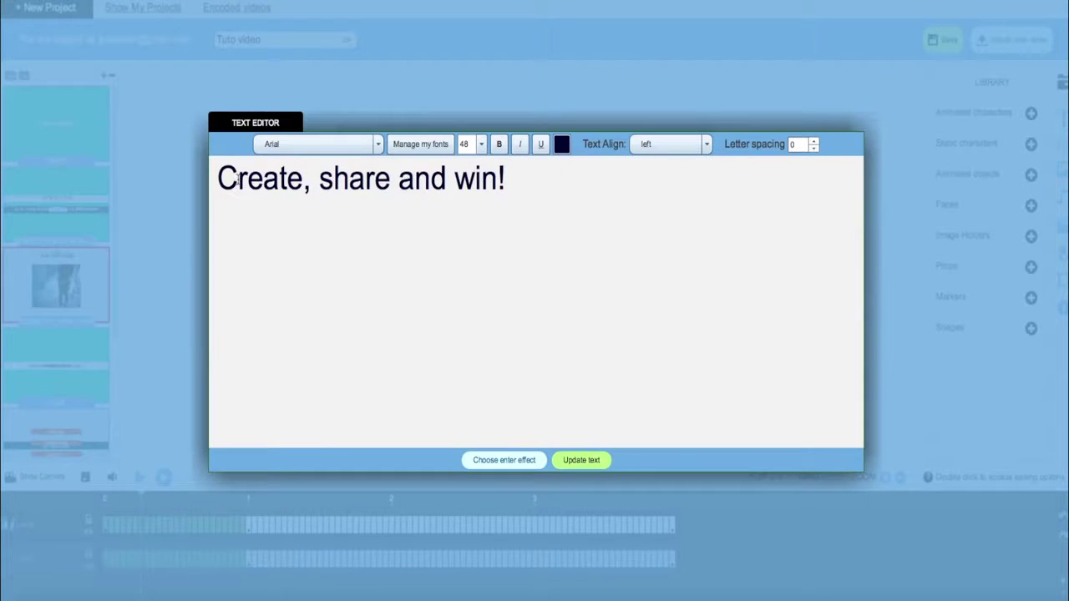
pyautogui.moveTo(232, 177); pyautogui.dragTo(498, 177)
pyautogui.press('BackSpace')
pyautogui.press('BackSpace')
pyautogui.write('REAL')
pyautogui.write('ISE A')
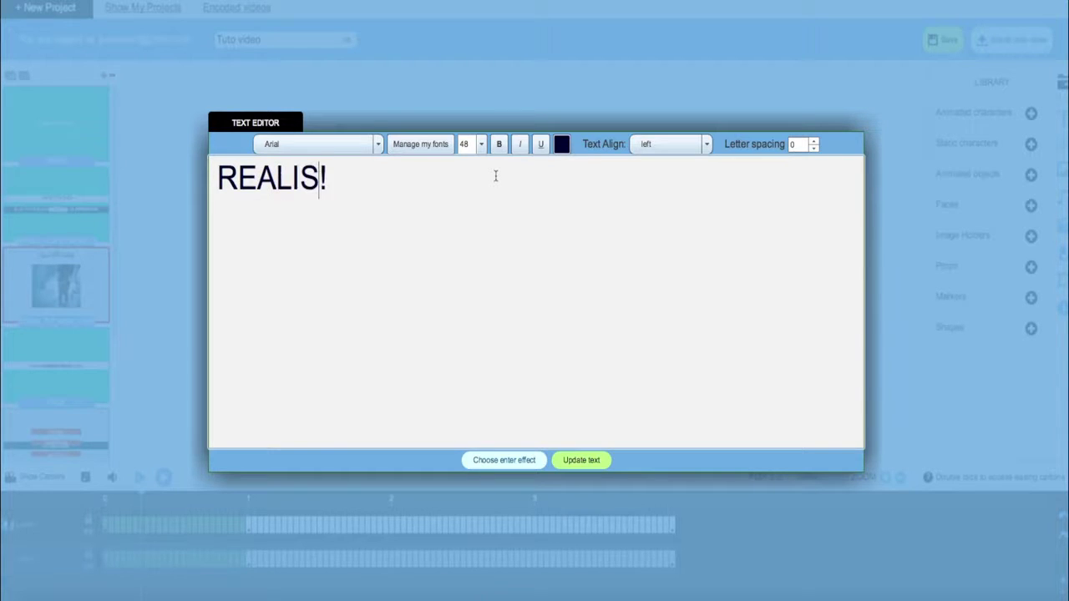
pyautogui.write('VEC...')
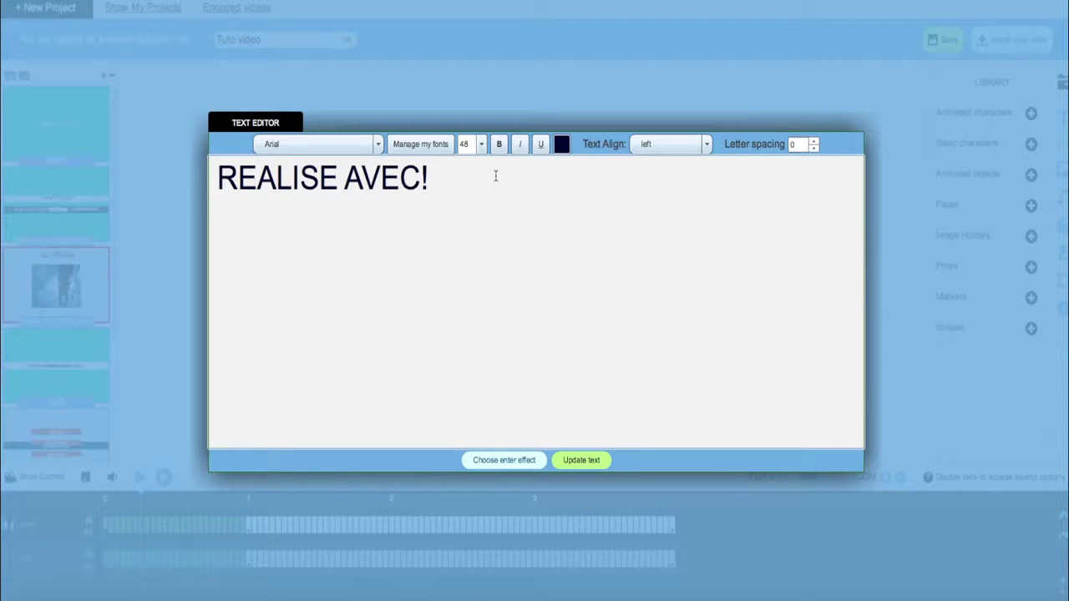
pyautogui.press('Delete')
pyautogui.click(583, 461)
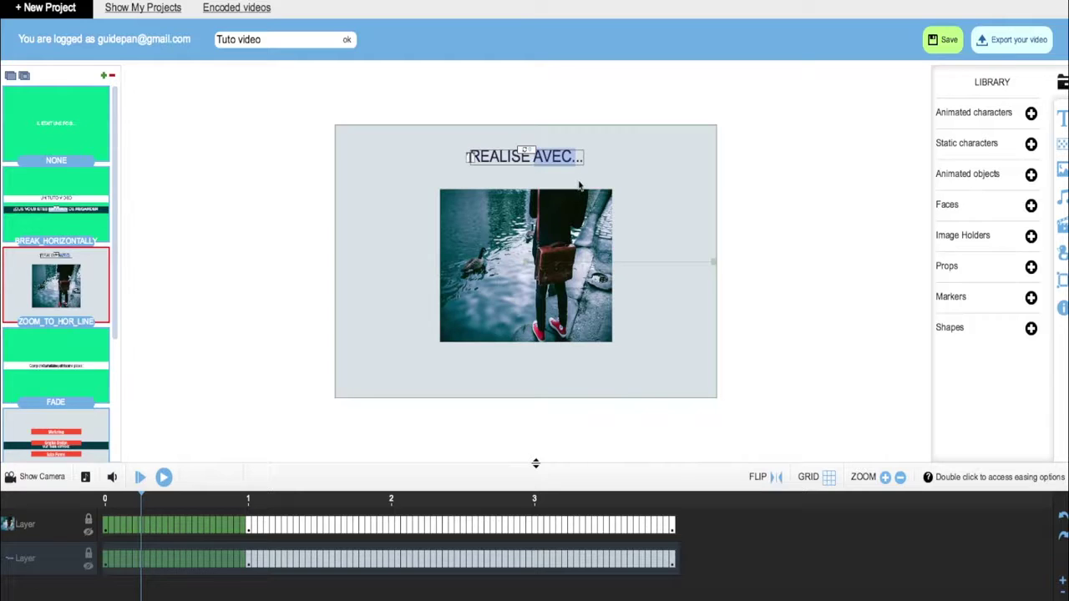
# Look for a replacement for the third slide's photo on Flickr and search Pixabay for "camion"
pyautogui.click(560, 215)
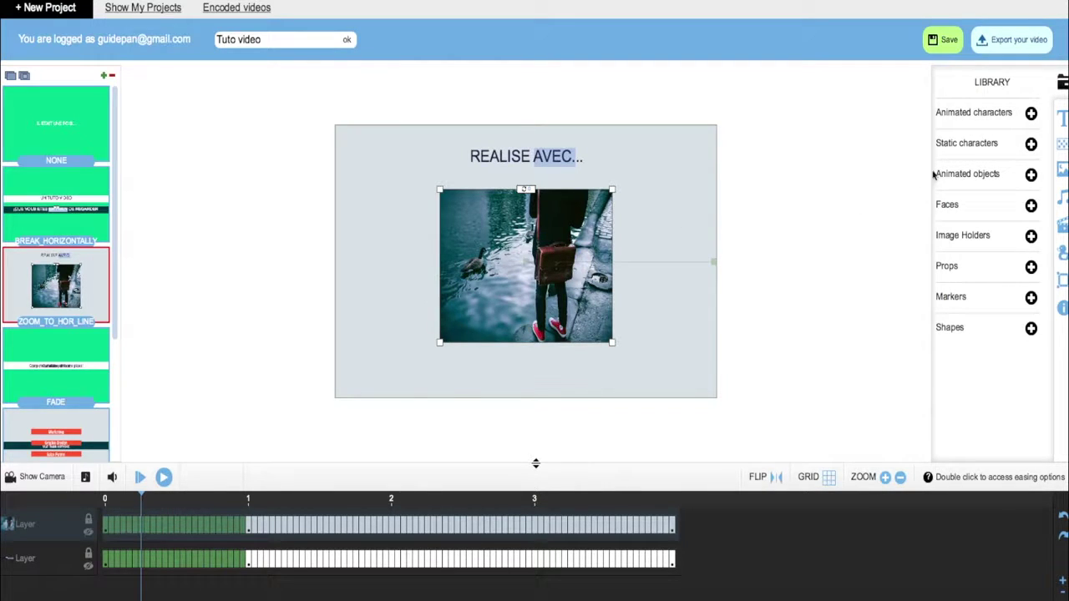
pyautogui.click(1062, 171)
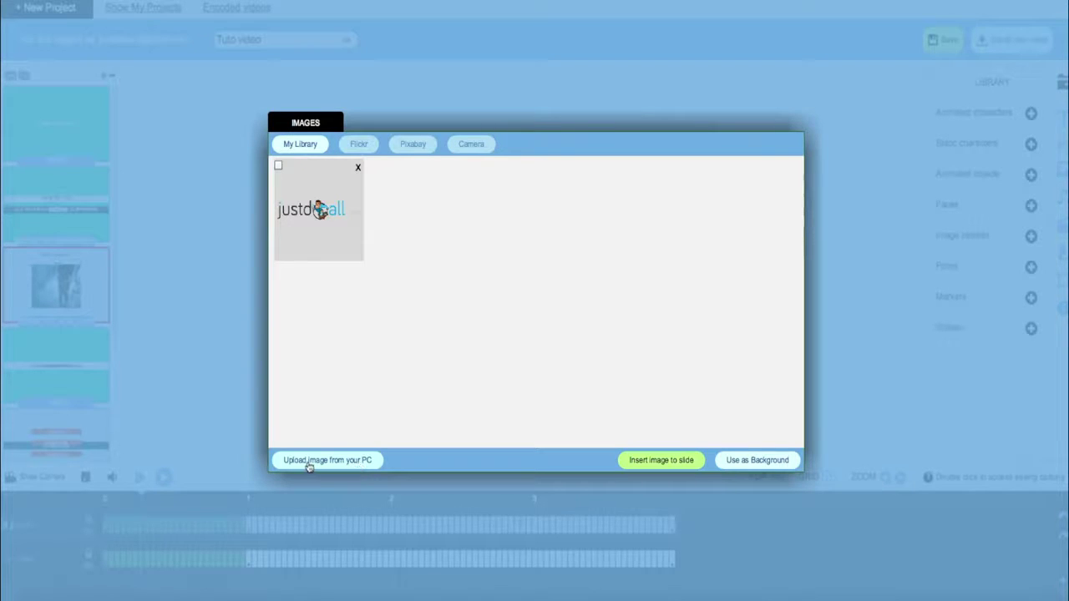
pyautogui.click(360, 146)
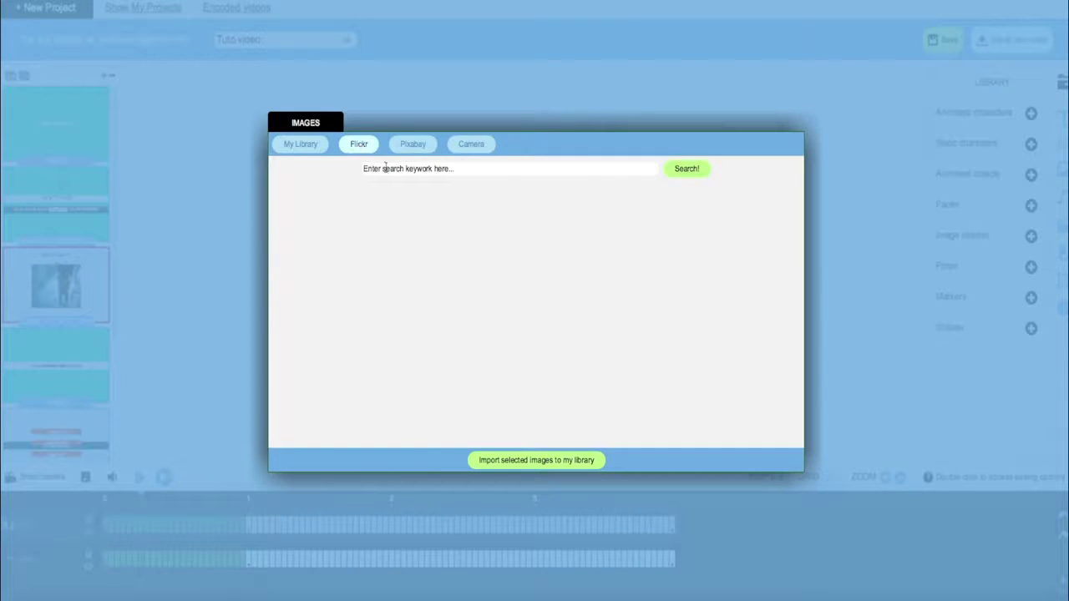
pyautogui.click(406, 169)
pyautogui.click(685, 171)
pyautogui.click(533, 326)
pyautogui.click(413, 146)
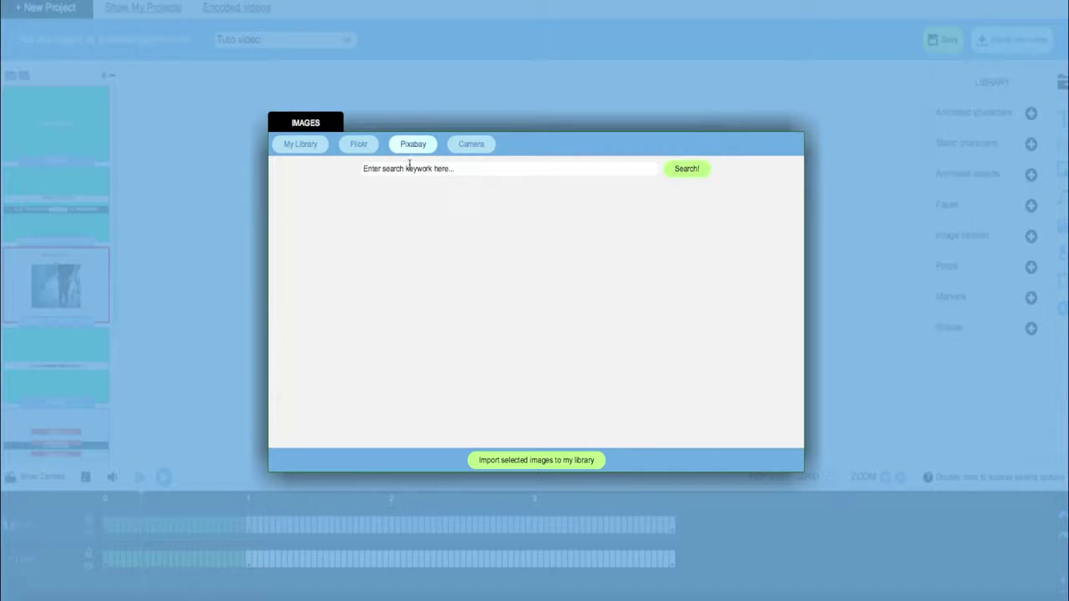
pyautogui.click(455, 168)
pyautogui.click(689, 169)
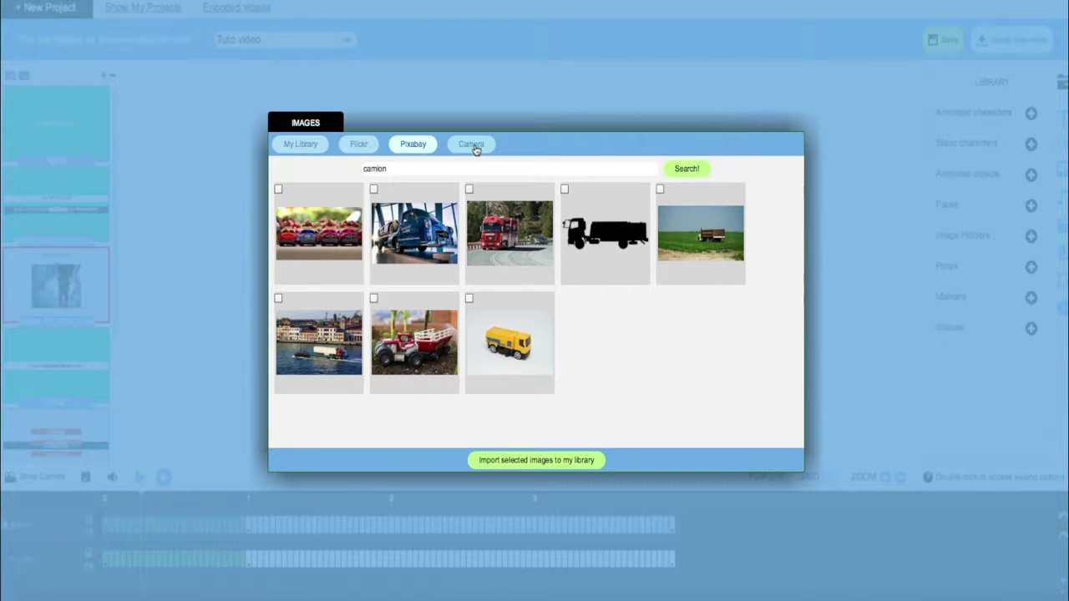
# Insert the saved logo image from the personal library into the third slide, delete the original photo and scrub through the animation
pyautogui.click(310, 146)
pyautogui.click(279, 166)
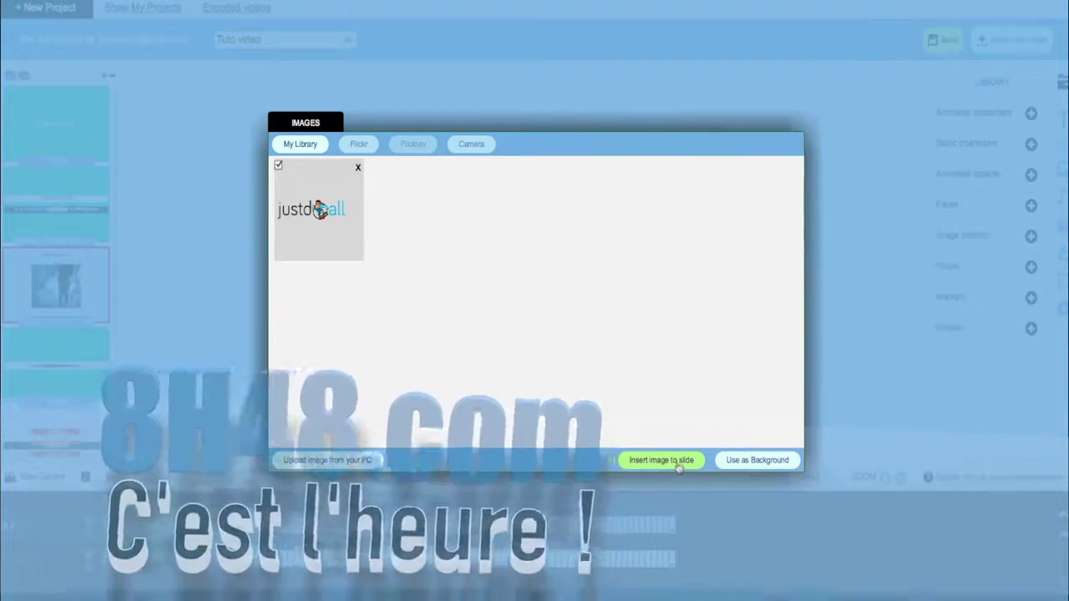
pyautogui.click(677, 466)
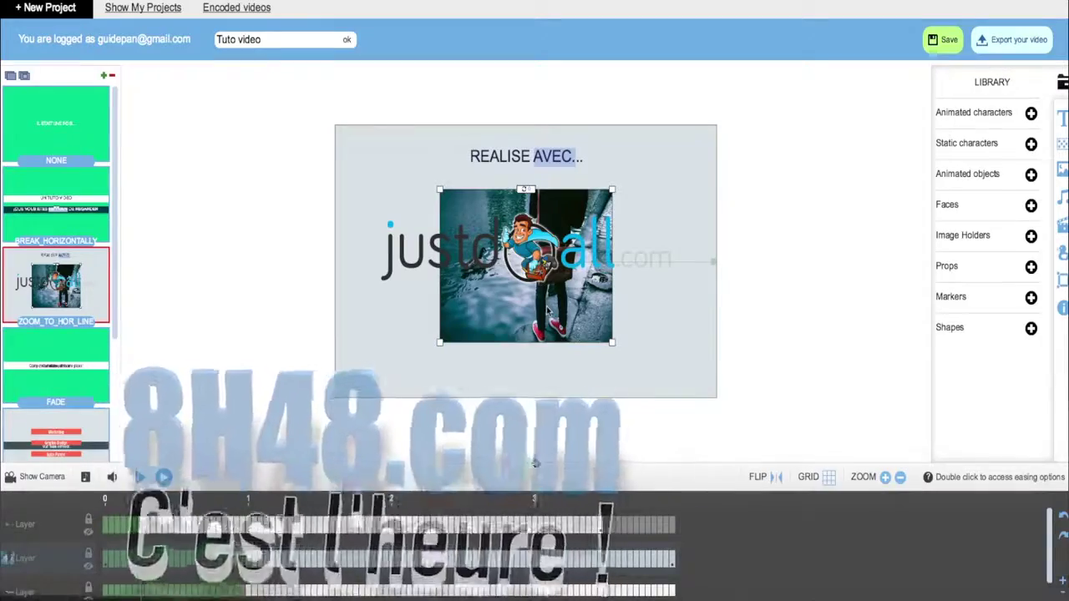
pyautogui.press('Delete')
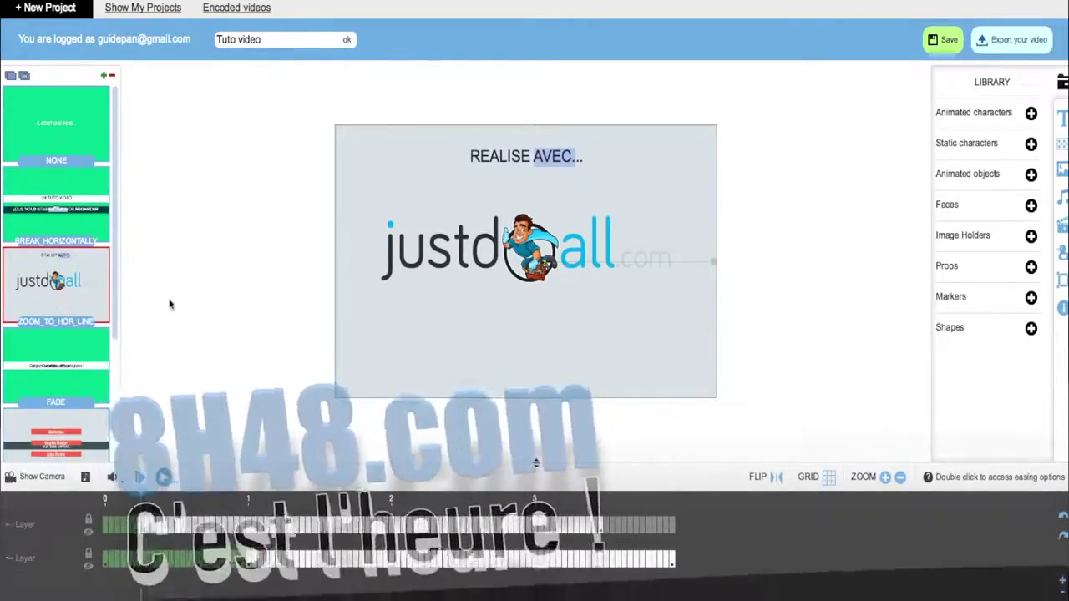
pyautogui.click(357, 499)
pyautogui.moveTo(373, 499); pyautogui.dragTo(171, 501)
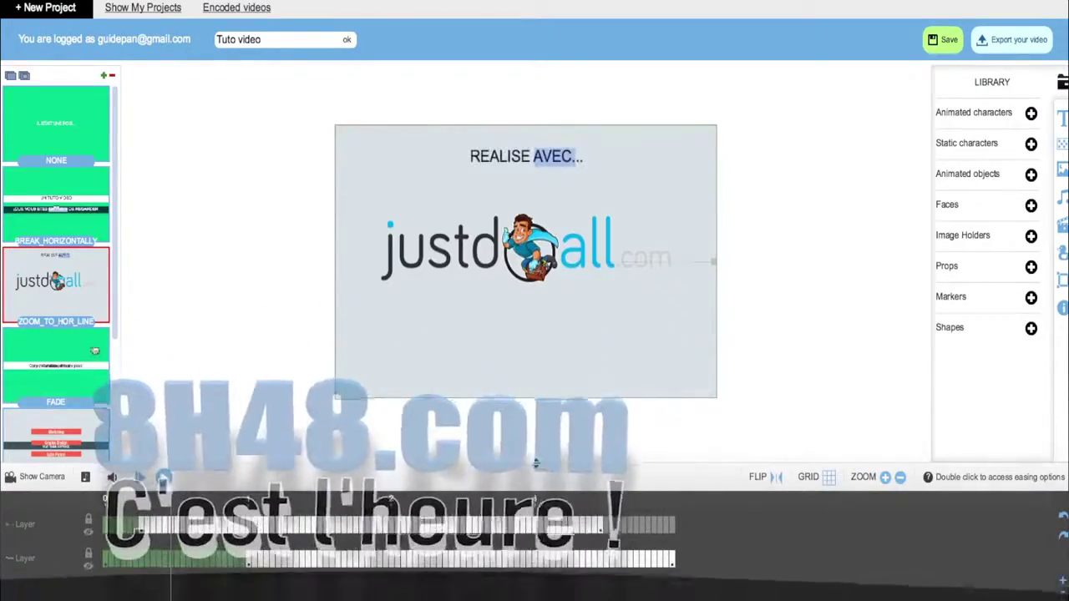
# Replace the fourth slide's "Complete solutions, all in one place!" text with "CA VA PLUS VITE A REGARDER..."
pyautogui.moveTo(113, 309); pyautogui.dragTo(108, 342)
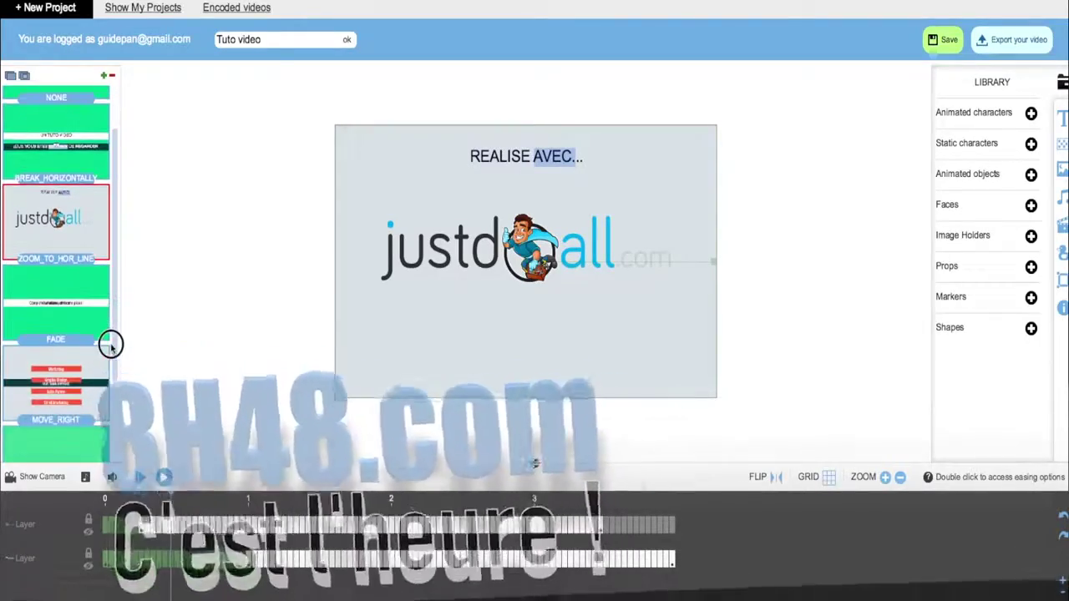
pyautogui.click(49, 300)
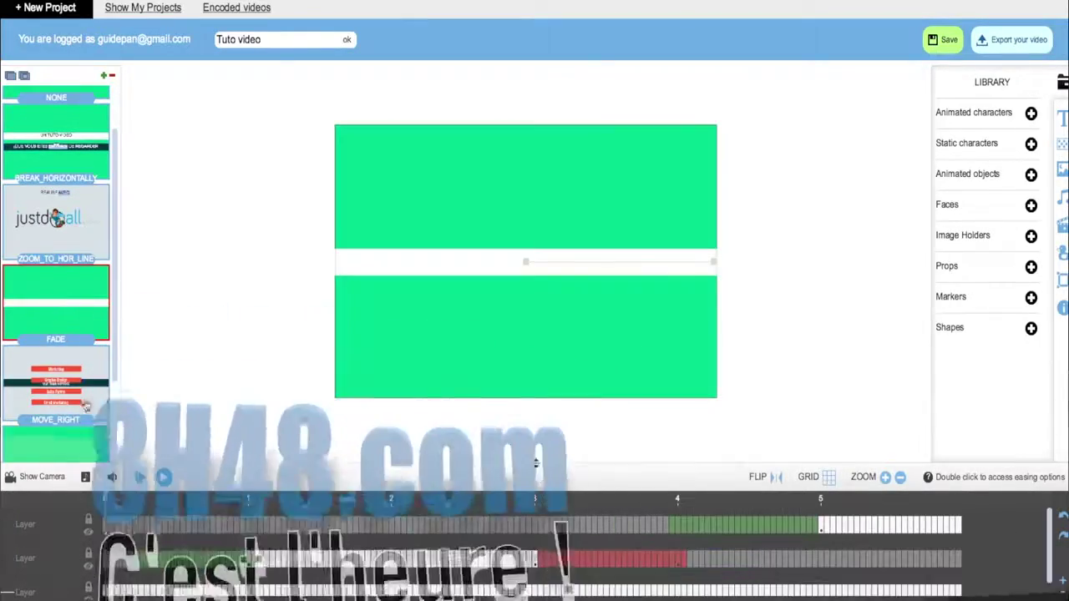
pyautogui.click(271, 498)
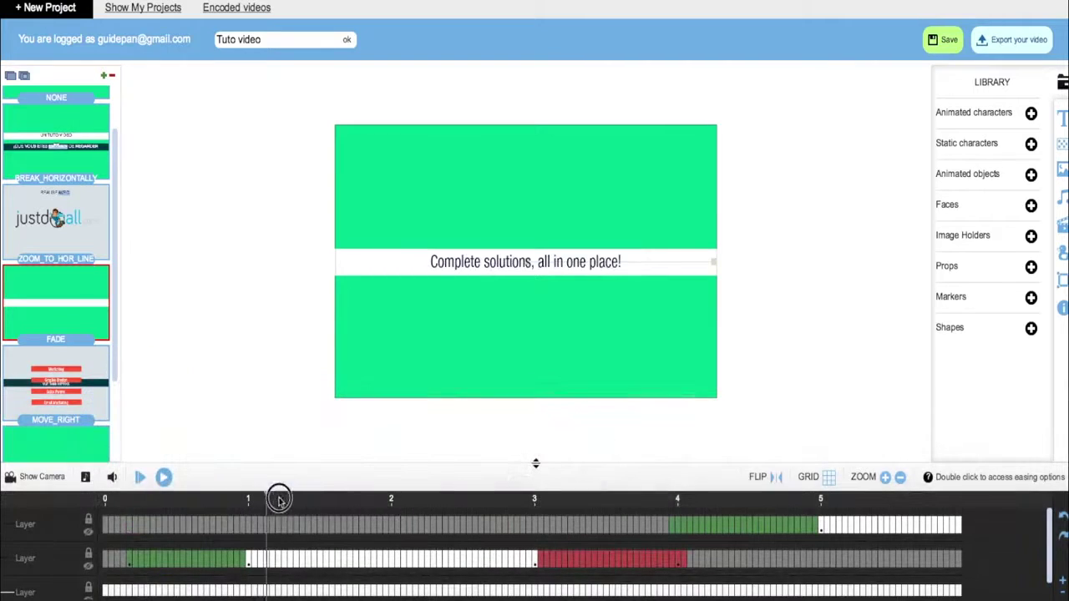
pyautogui.moveTo(504, 501); pyautogui.dragTo(400, 501)
pyautogui.moveTo(331, 500); pyautogui.dragTo(331, 499)
pyautogui.doubleClick(468, 261)
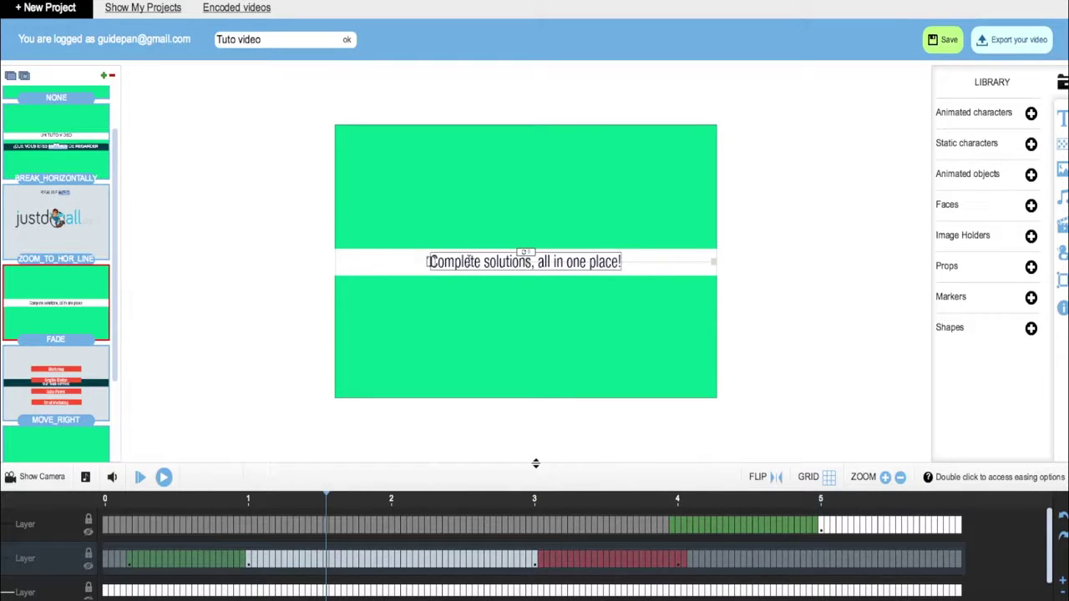
pyautogui.moveTo(236, 177); pyautogui.dragTo(667, 169)
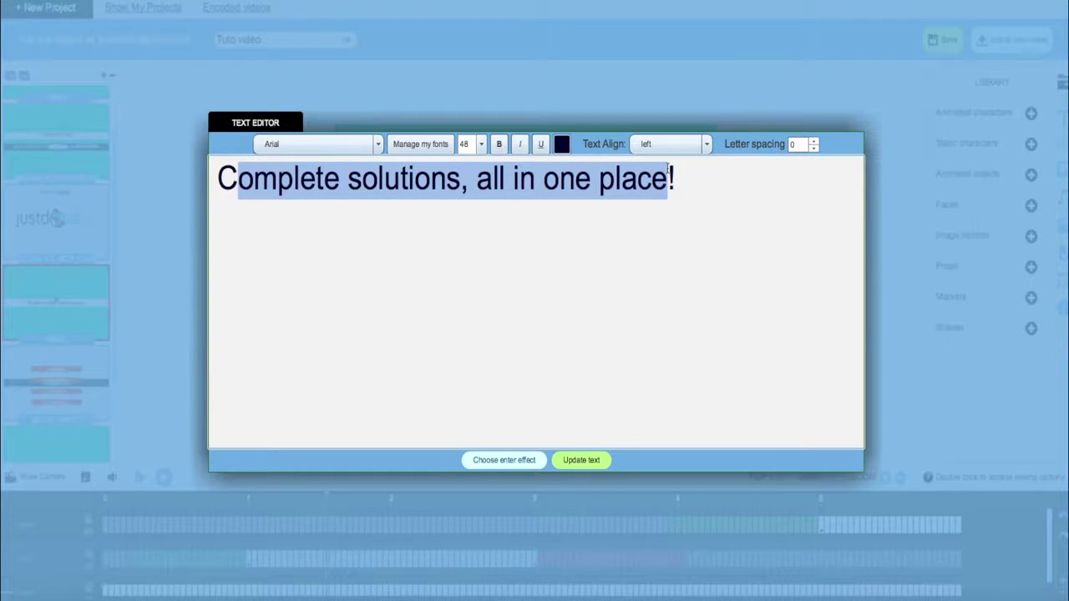
pyautogui.write('A VA PLUS')
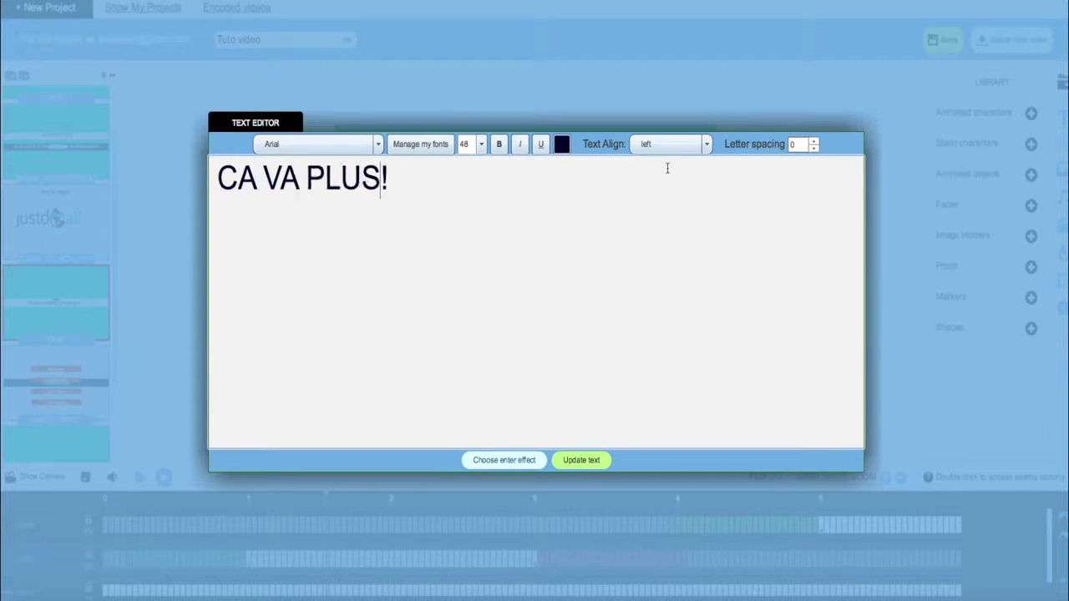
pyautogui.write(' VITE A REGA')
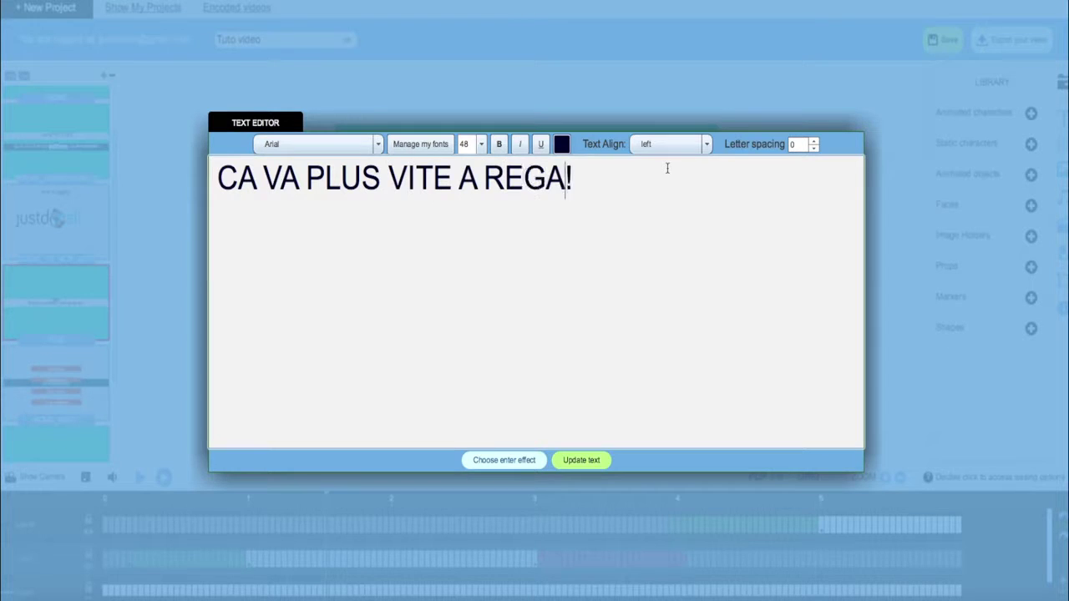
pyautogui.write('RDER...')
pyautogui.press('Delete')
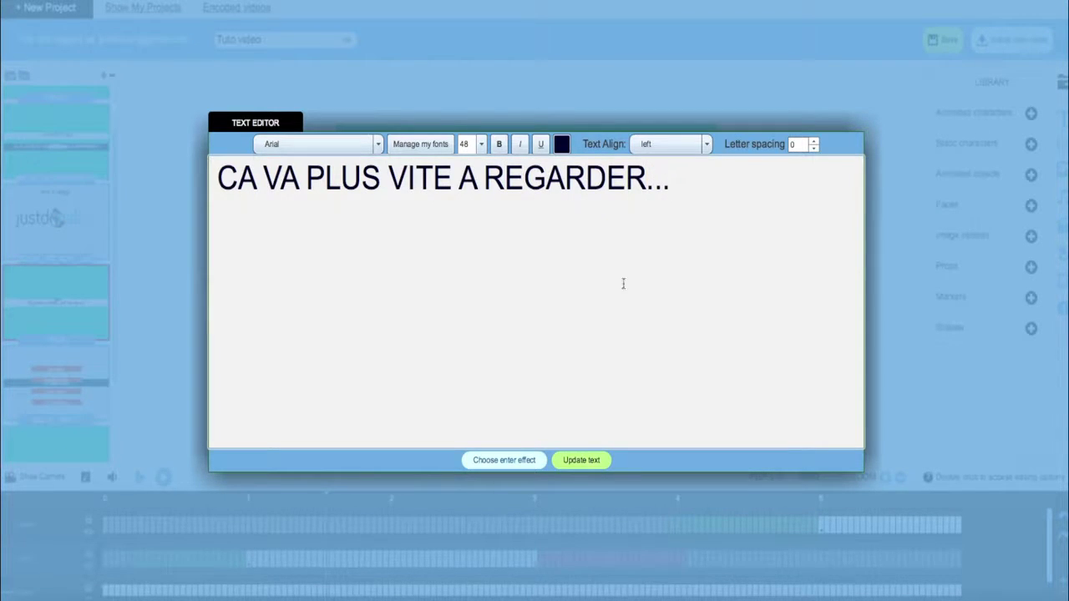
pyautogui.click(578, 460)
# Replace the "Our main services" text near the end of the fourth slide with "QU'A FAIRE !"
pyautogui.moveTo(341, 505); pyautogui.dragTo(834, 504)
pyautogui.doubleClick(500, 264)
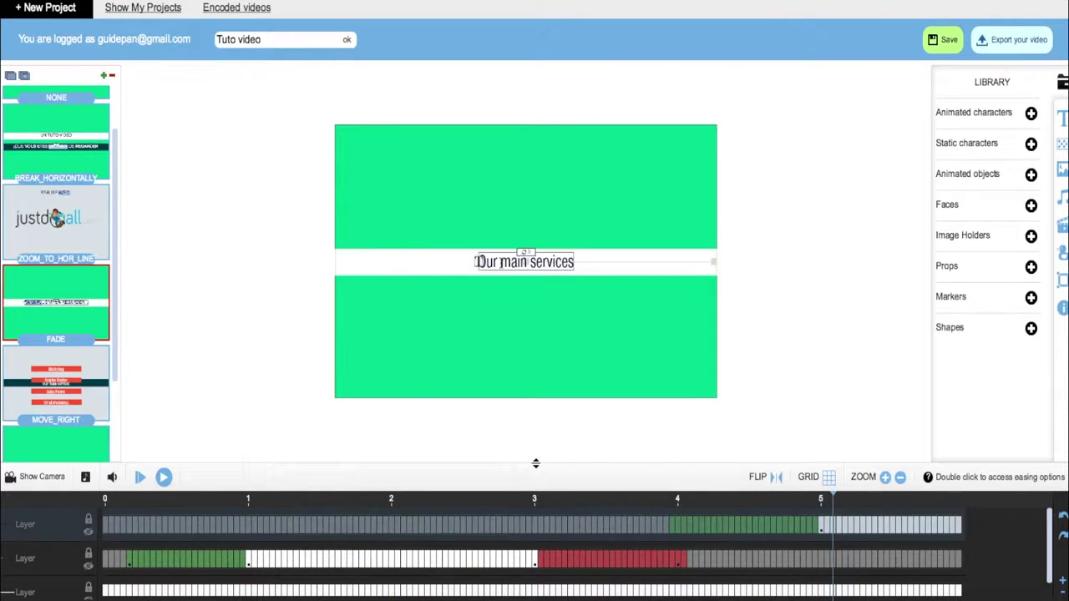
pyautogui.moveTo(382, 181); pyautogui.dragTo(233, 182)
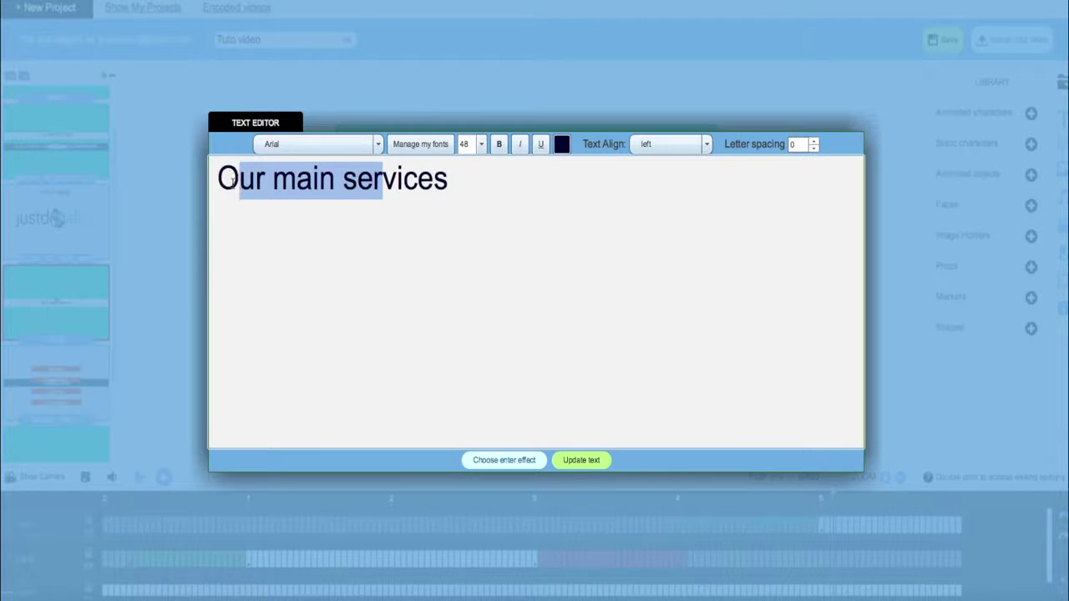
pyautogui.write("QU'A FAIRE !")
pyautogui.press('Right')
pyautogui.press('Right')
pyautogui.press('Right')
pyautogui.press('Right')
pyautogui.press('Right')
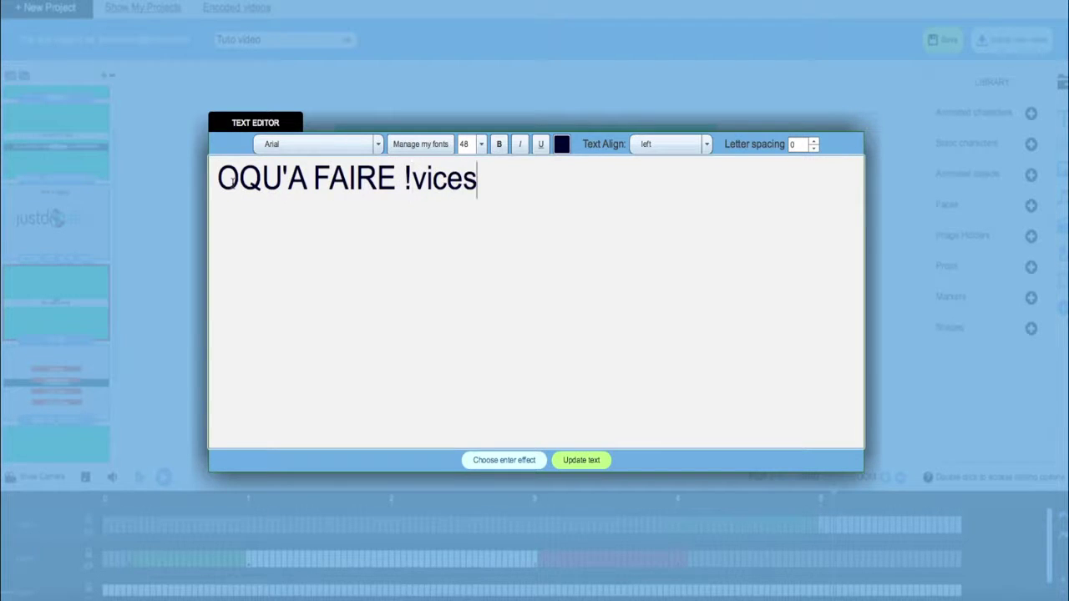
pyautogui.press('BackSpace')
pyautogui.press('BackSpace')
pyautogui.press('BackSpace')
pyautogui.press('BackSpace')
pyautogui.press('BackSpace')
pyautogui.press('Left')
pyautogui.press('Left')
pyautogui.press('Left')
pyautogui.press('Left')
pyautogui.press('Left')
pyautogui.press('Left')
pyautogui.press('Left')
pyautogui.press('Left')
pyautogui.press('Left')
pyautogui.press('Left')
pyautogui.press('Left')
pyautogui.press('Left')
pyautogui.press('BackSpace')
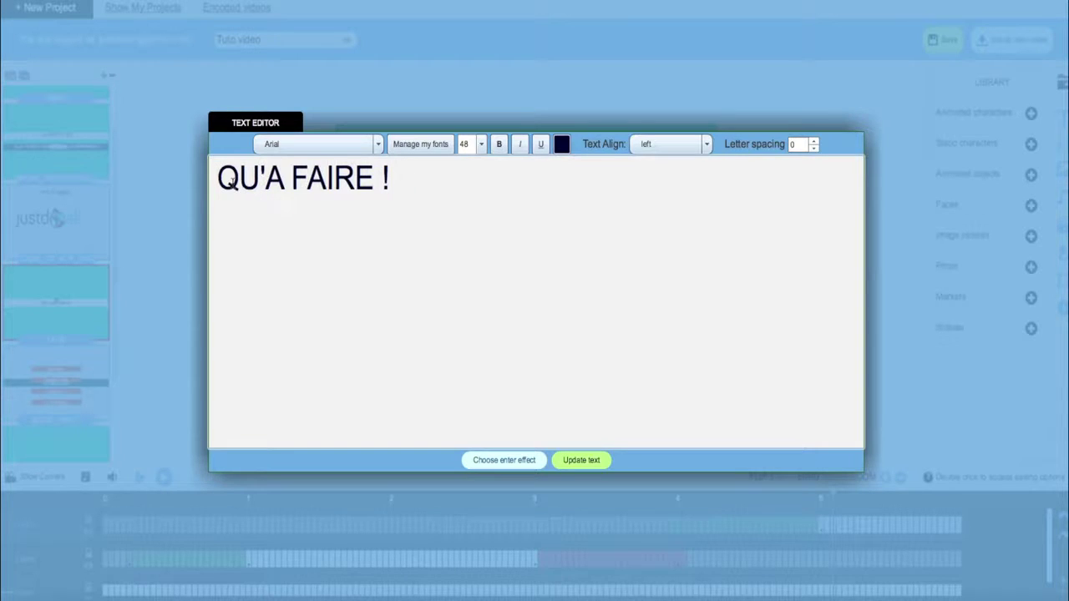
pyautogui.click(590, 462)
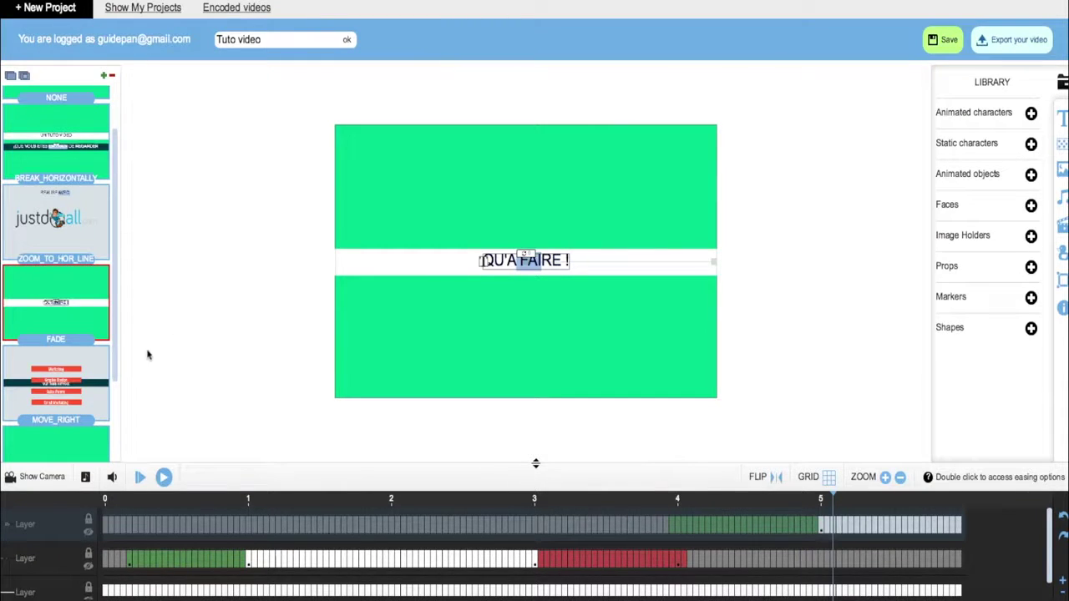
# Scrub through the fifth slide's animation and replace its "Our main services" title with "VOUS VERREZ QUAND"
pyautogui.click(67, 372)
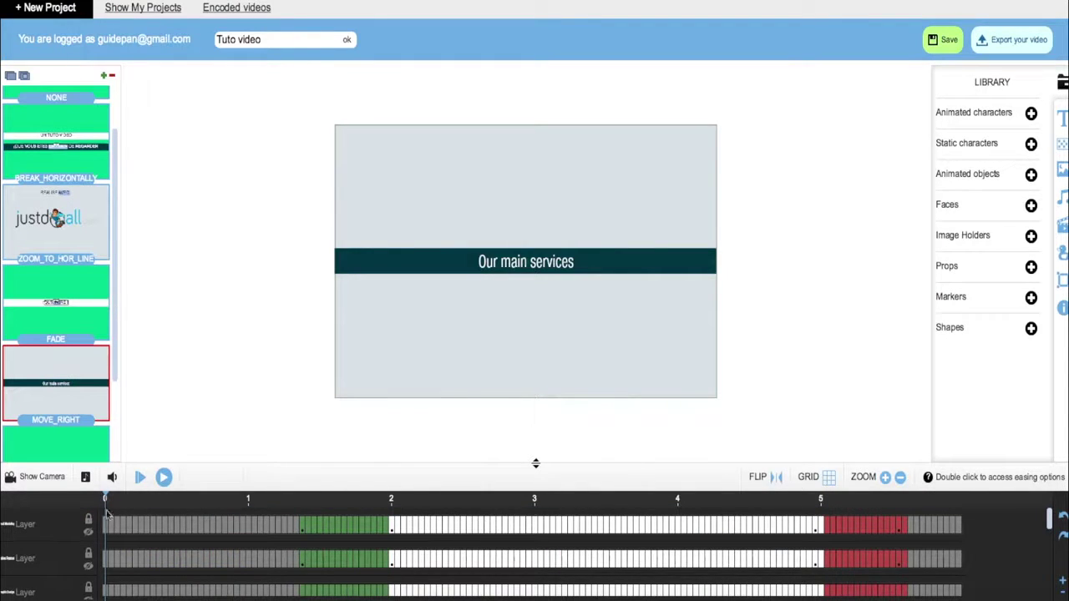
pyautogui.moveTo(117, 500); pyautogui.dragTo(926, 507)
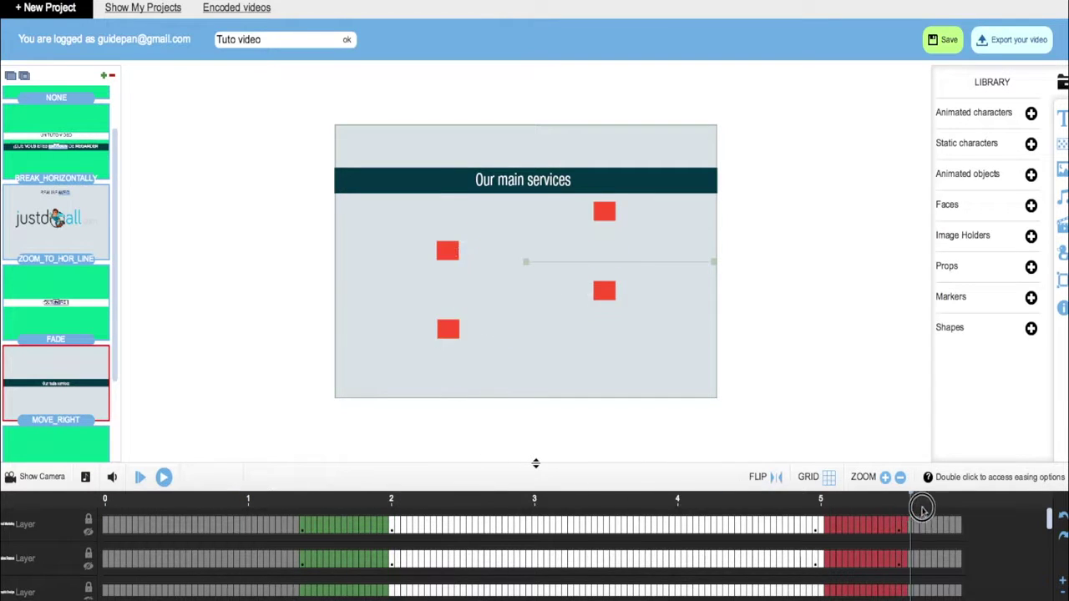
pyautogui.moveTo(836, 513); pyautogui.dragTo(429, 499)
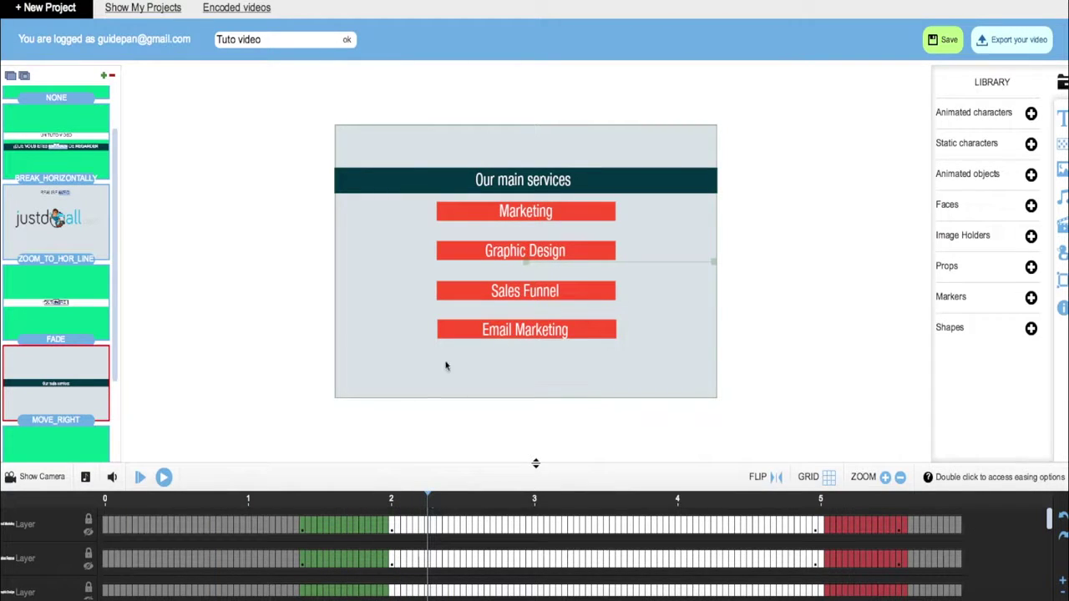
pyautogui.doubleClick(472, 178)
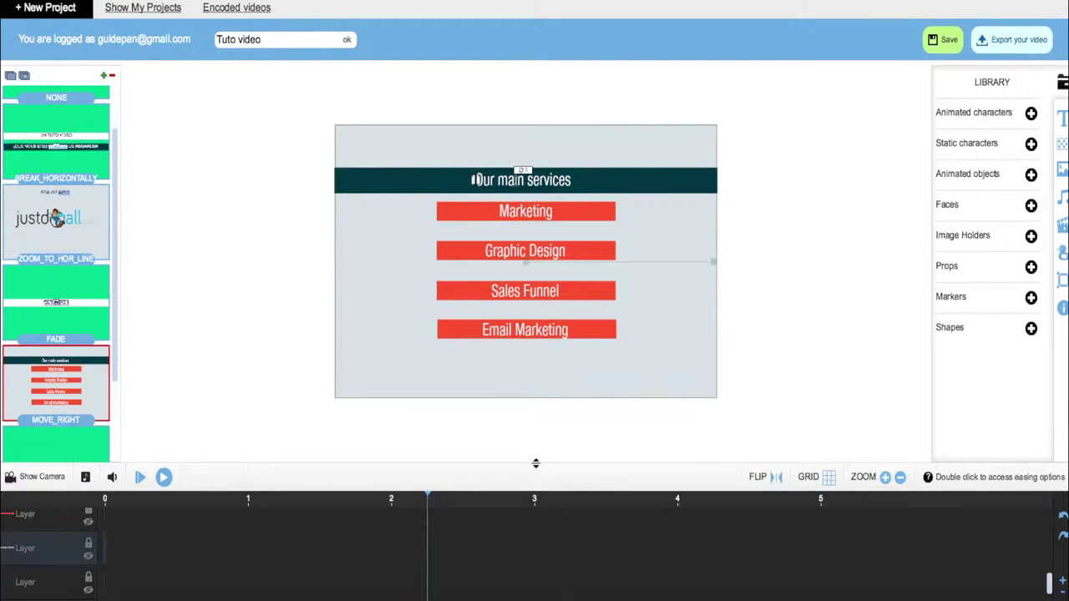
pyautogui.moveTo(242, 177); pyautogui.dragTo(368, 177)
pyautogui.write('VOUS VERREZ ')
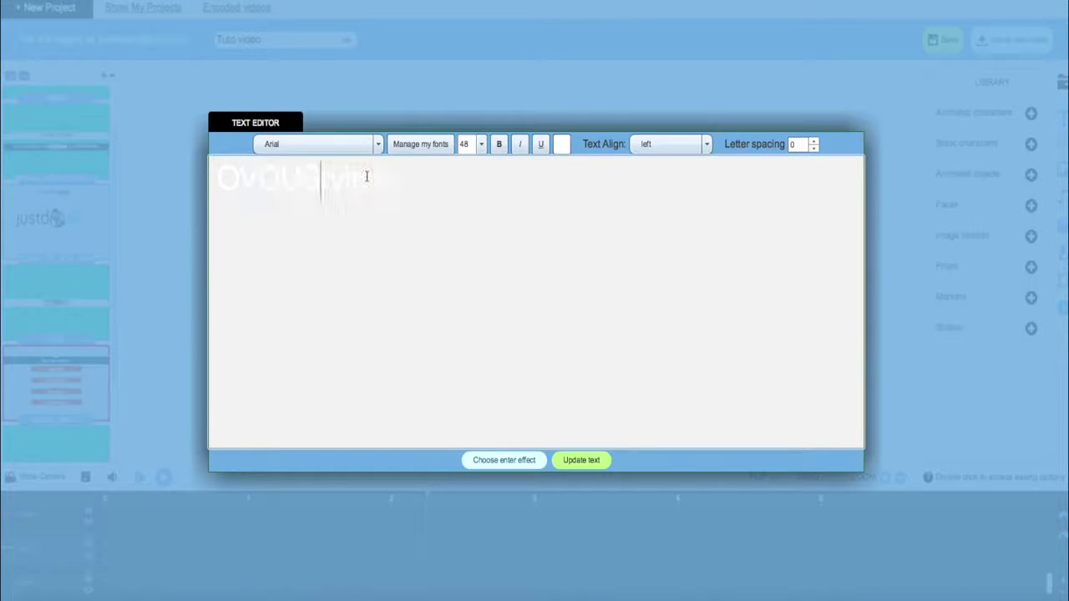
pyautogui.write('QUAND')
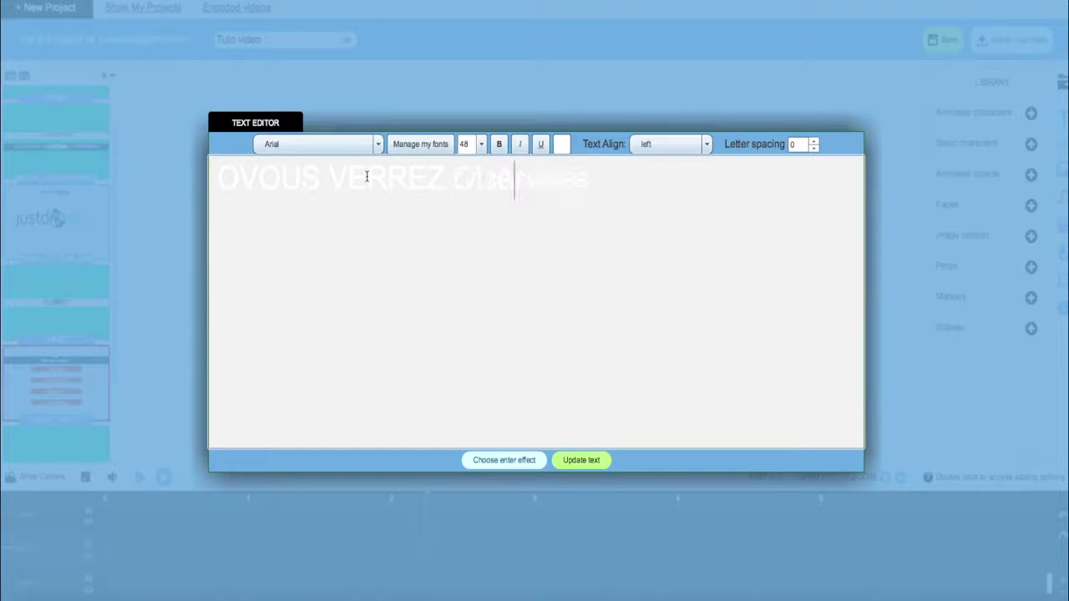
pyautogui.press('Right')
pyautogui.press('Right')
pyautogui.press('Right')
pyautogui.press('Right')
pyautogui.press('BackSpace')
pyautogui.press('BackSpace')
pyautogui.press('BackSpace')
pyautogui.press('BackSpace')
pyautogui.press('BackSpace')
pyautogui.press('BackSpace')
pyautogui.press('Left')
pyautogui.press('Left')
pyautogui.press('Left')
pyautogui.press('Left')
pyautogui.press('Left')
pyautogui.press('Left')
pyautogui.press('Left')
pyautogui.press('Left')
pyautogui.press('Left')
pyautogui.press('Left')
pyautogui.press('Left')
pyautogui.press('Left')
pyautogui.press('Left')
pyautogui.press('Left')
pyautogui.press('Left')
pyautogui.press('Left')
pyautogui.press('Left')
pyautogui.press('BackSpace')
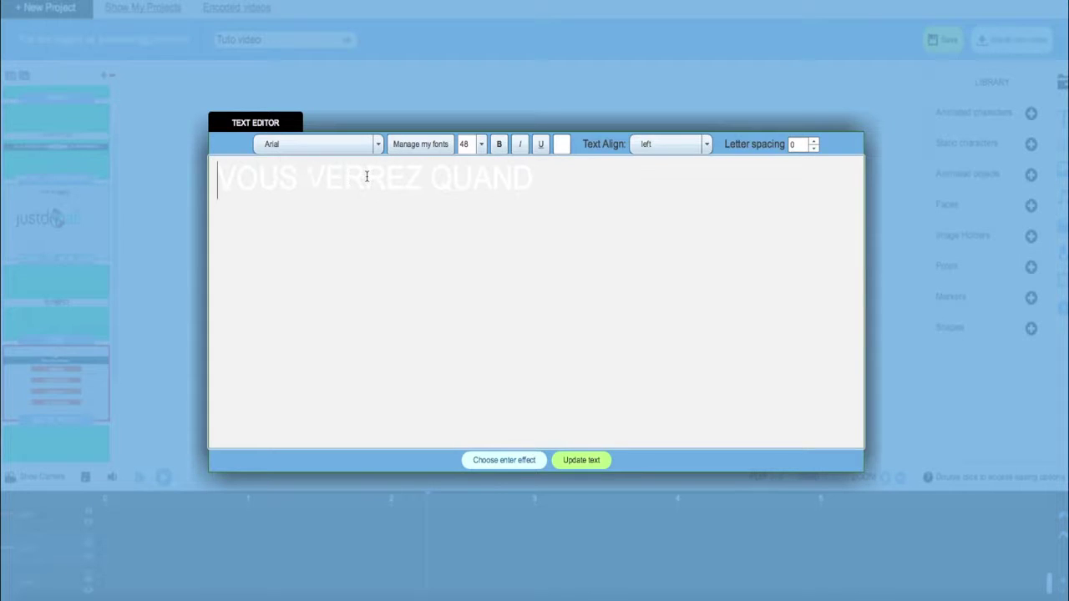
pyautogui.click(584, 462)
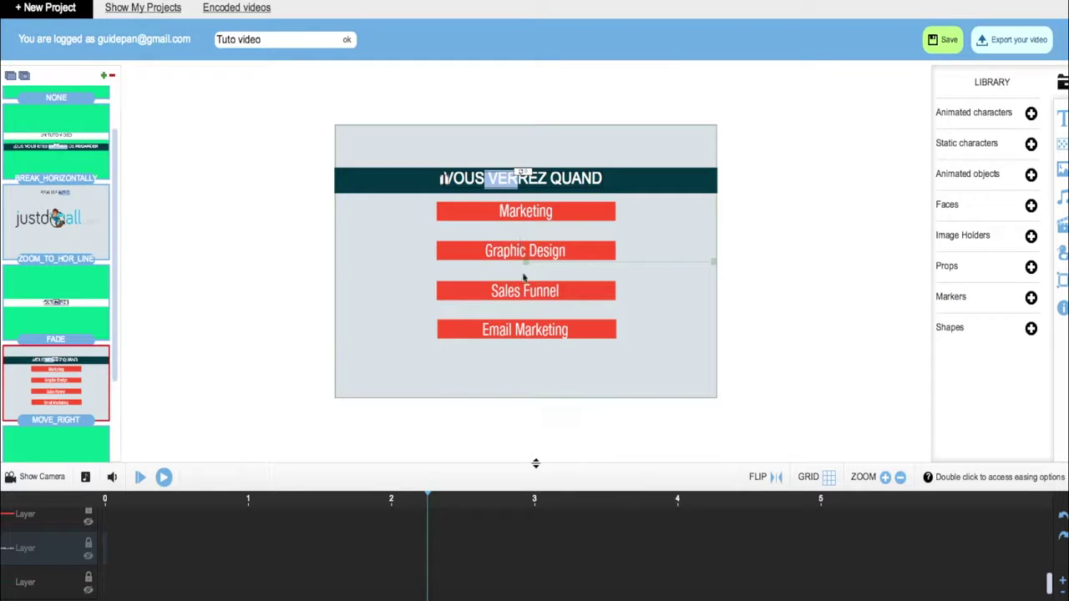
# Replace the "Marketing" text in the fifth slide's first red bar with "VOUS"
pyautogui.doubleClick(525, 211)
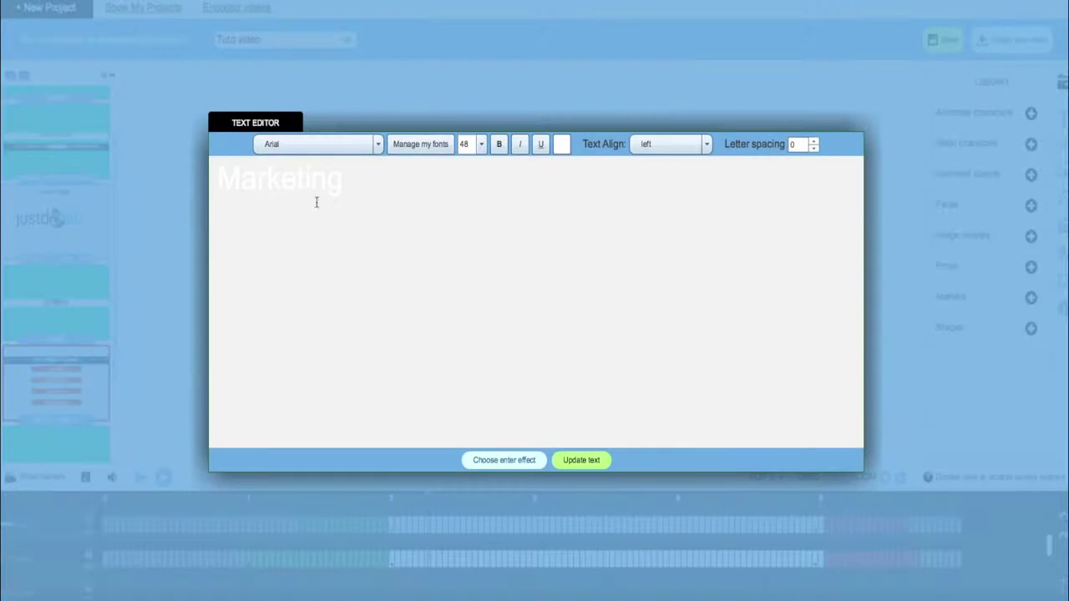
pyautogui.moveTo(326, 178); pyautogui.dragTo(233, 177)
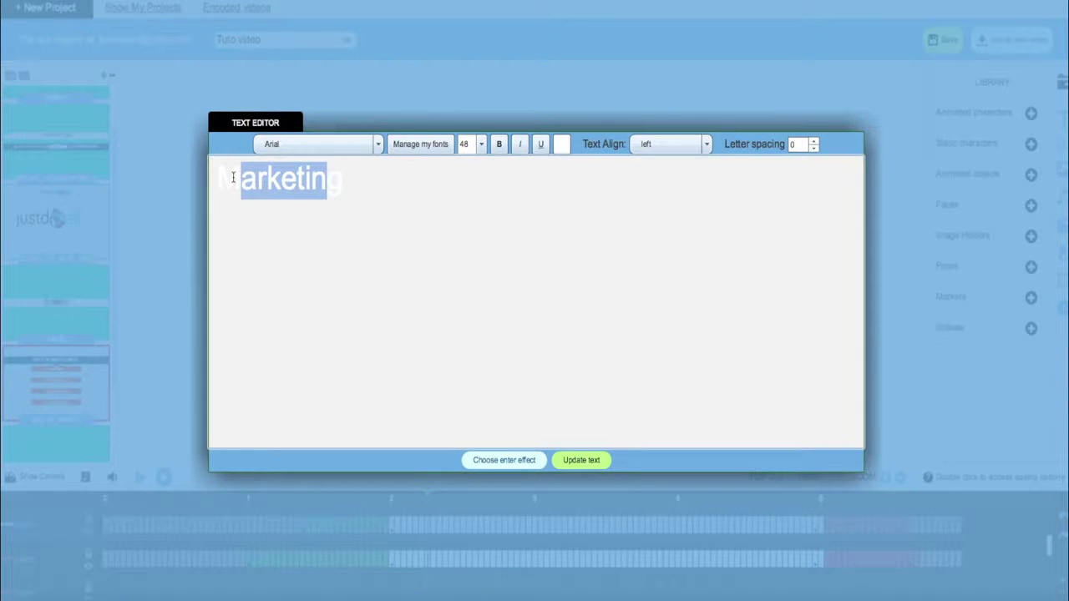
pyautogui.write('VOUSg')
pyautogui.press('BackSpace')
pyautogui.press('Left')
pyautogui.press('Left')
pyautogui.press('Left')
pyautogui.press('Left')
pyautogui.press('BackSpace')
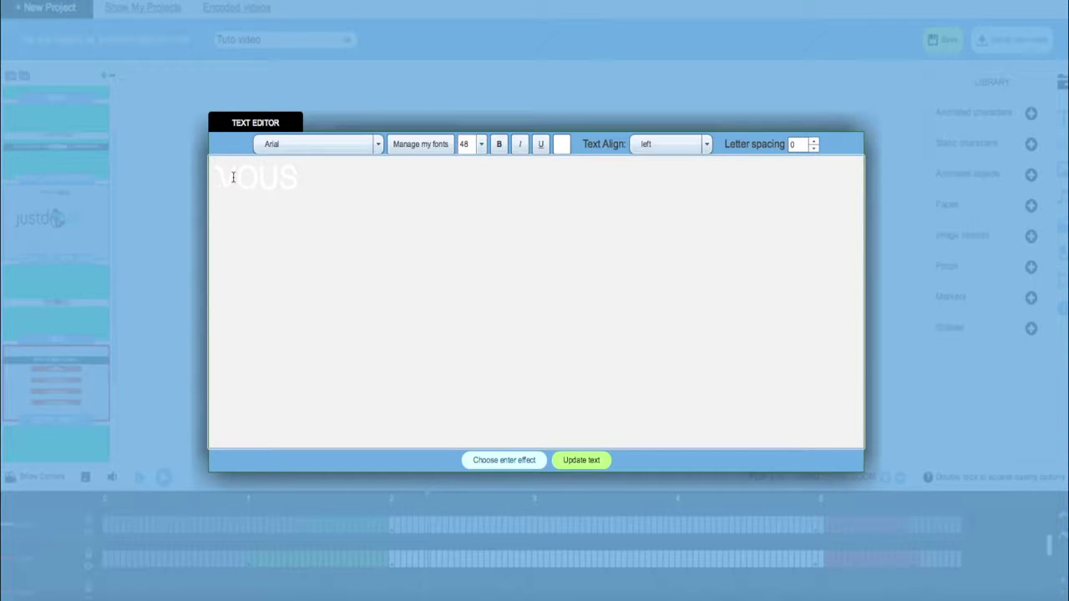
pyautogui.click(593, 460)
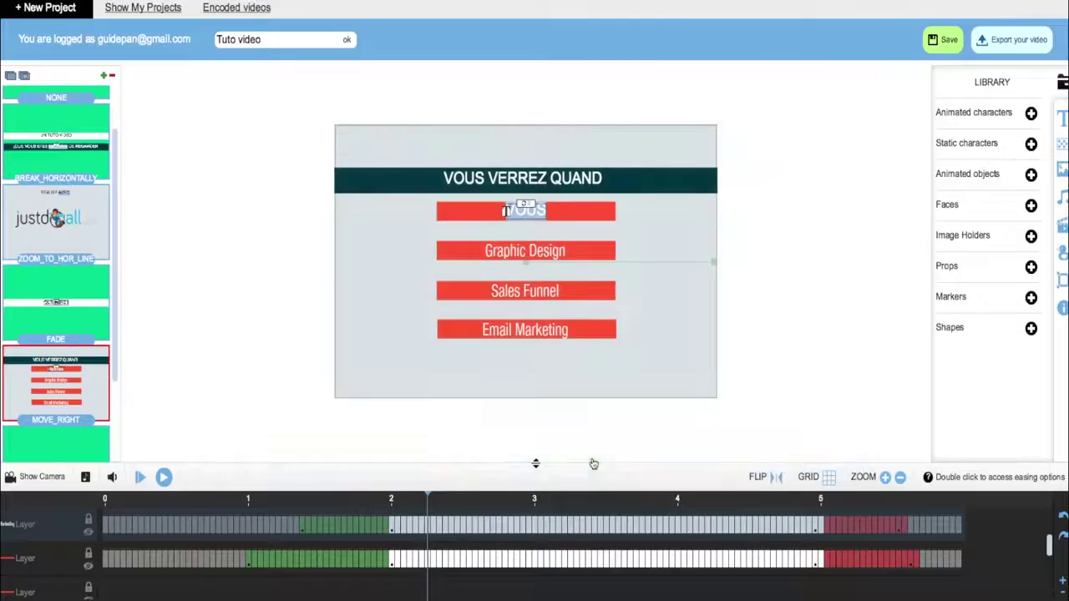
# Replace the "Graphic Design" text in the fifth slide's second red bar with "DEVREZ"
pyautogui.doubleClick(511, 249)
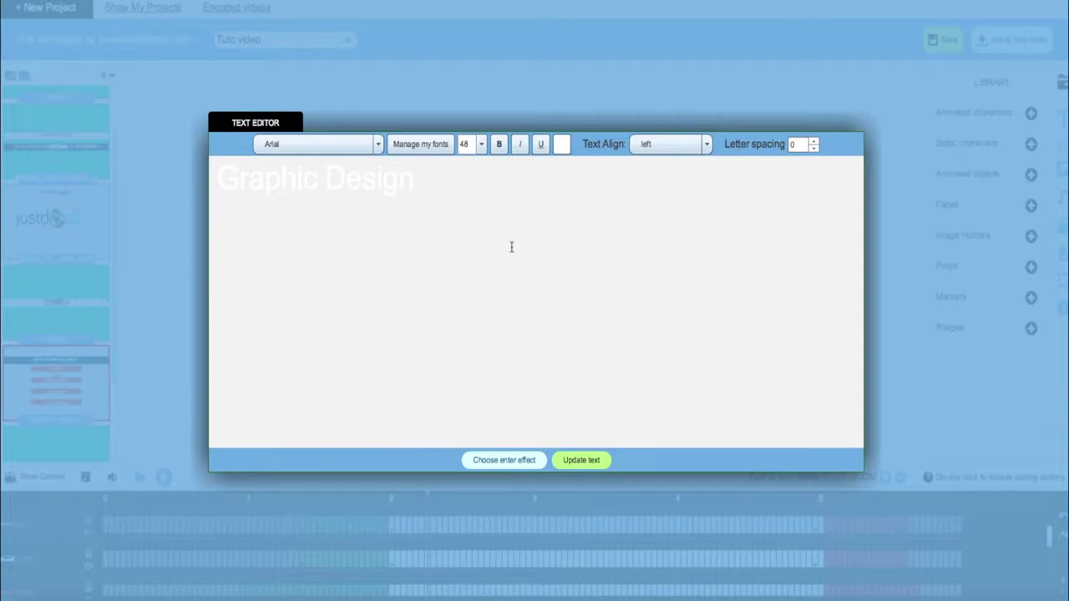
pyautogui.moveTo(398, 180); pyautogui.dragTo(239, 181)
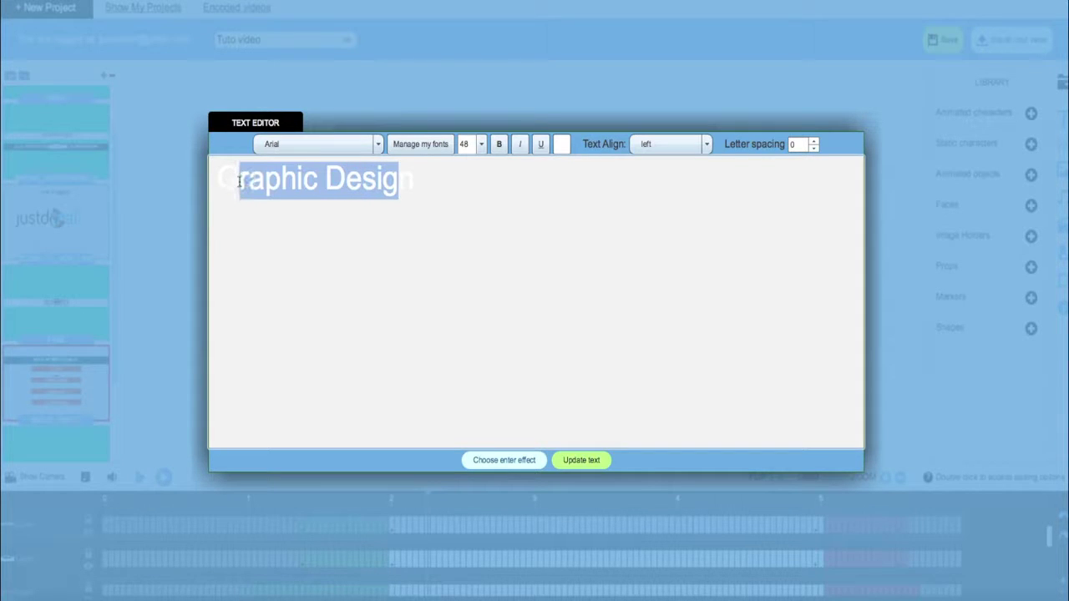
pyautogui.write('D')
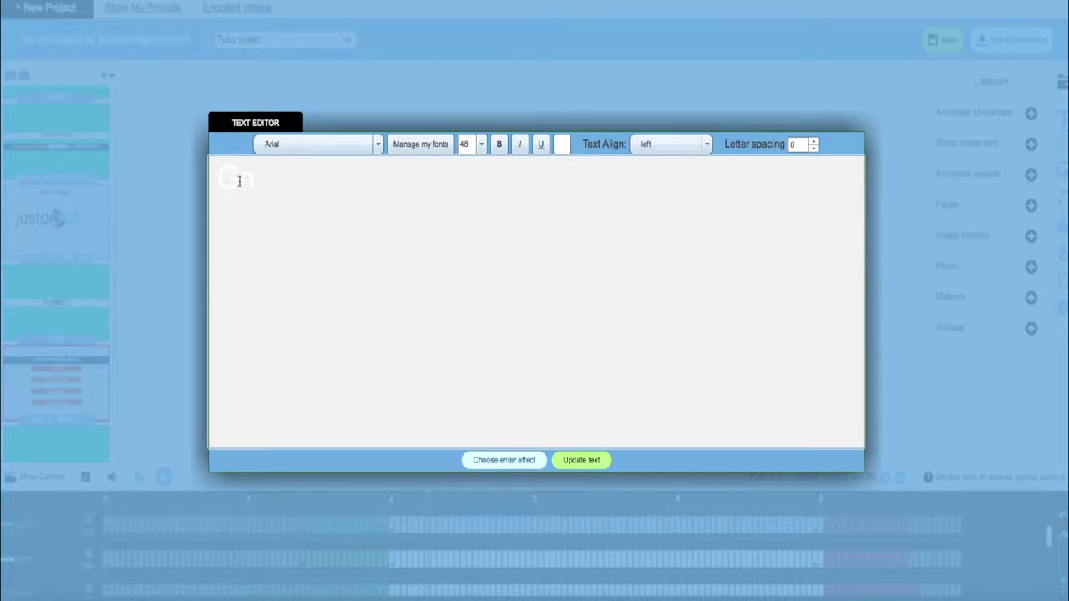
pyautogui.write('FEREZ')
pyautogui.press('BackSpace')
pyautogui.press('Left')
pyautogui.press('Left')
pyautogui.press('Left')
pyautogui.press('Left')
pyautogui.press('Left')
pyautogui.hotkey('shift', 'Right')
pyautogui.hotkey('shift', 'Right')
pyautogui.hotkey('shift', 'Right')
pyautogui.hotkey('shift', 'Right')
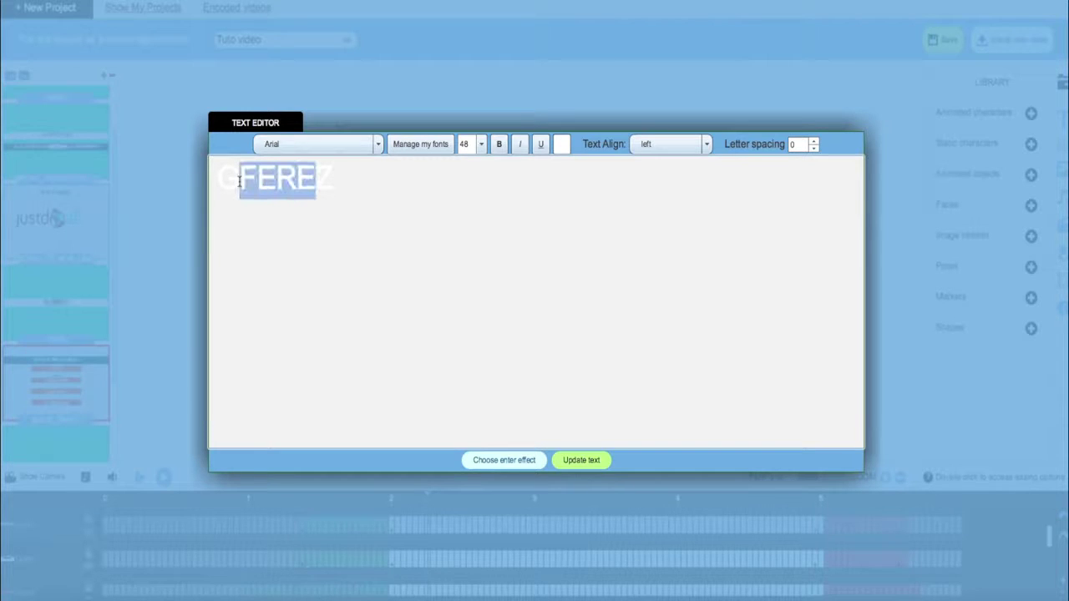
pyautogui.press('BackSpace')
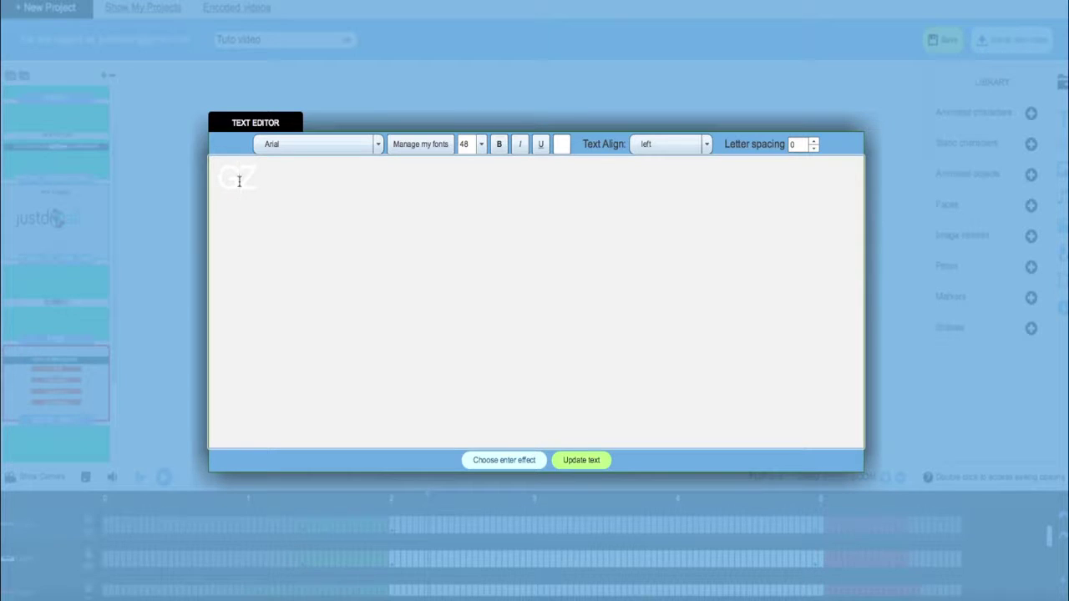
pyautogui.write('DEVRE')
pyautogui.press('Left')
pyautogui.press('Left')
pyautogui.press('Left')
pyautogui.press('Left')
pyautogui.press('Left')
pyautogui.press('Left')
pyautogui.press('Left')
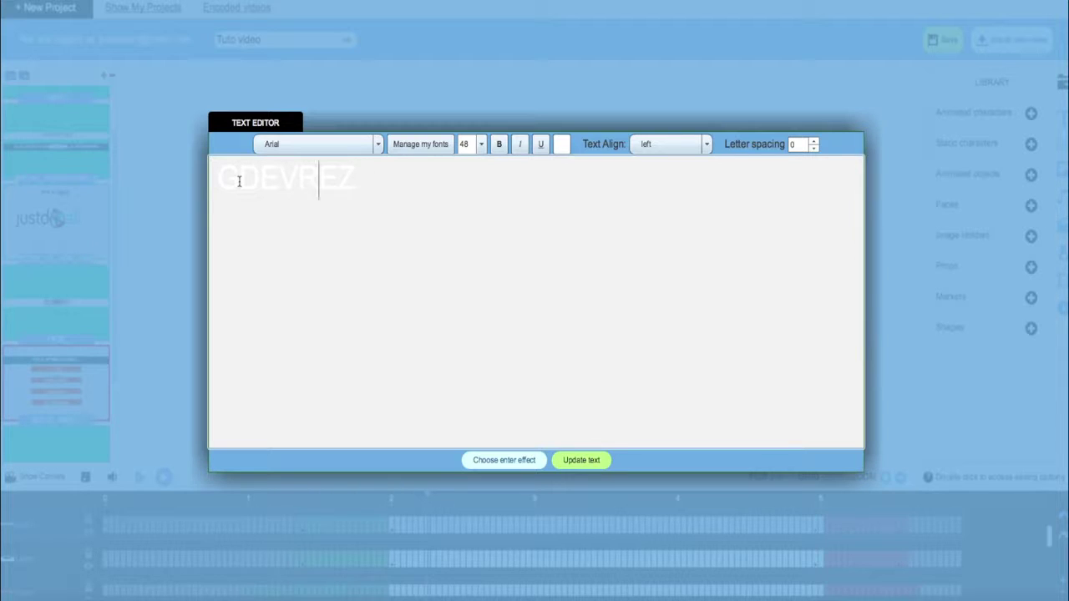
pyautogui.press('Delete')
pyautogui.click(583, 460)
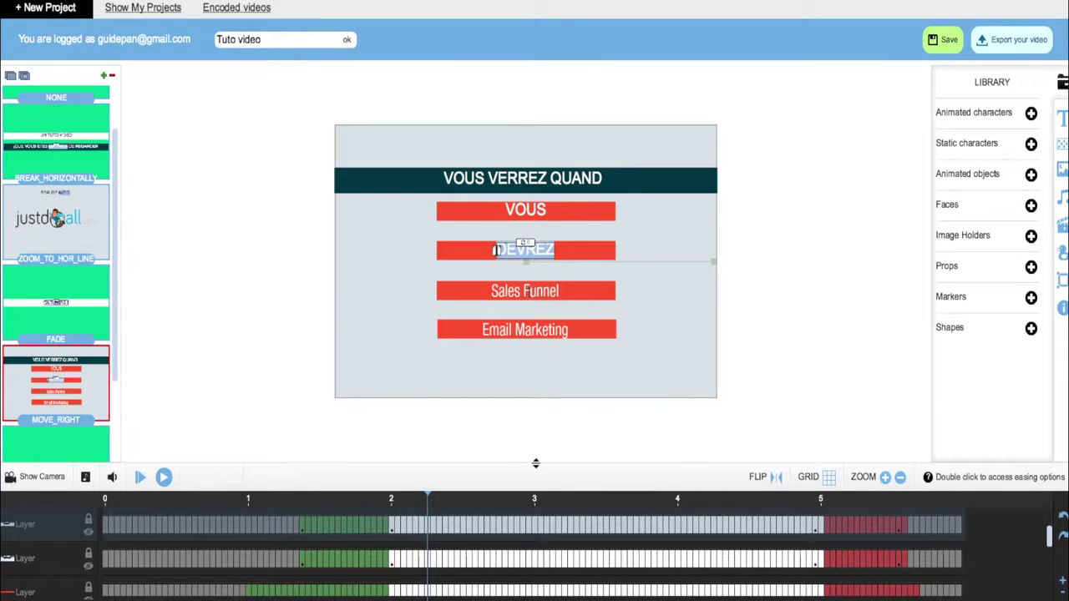
# Replace the "Sales Funnel" text in the fifth slide's third red bar with "LE"
pyautogui.doubleClick(527, 291)
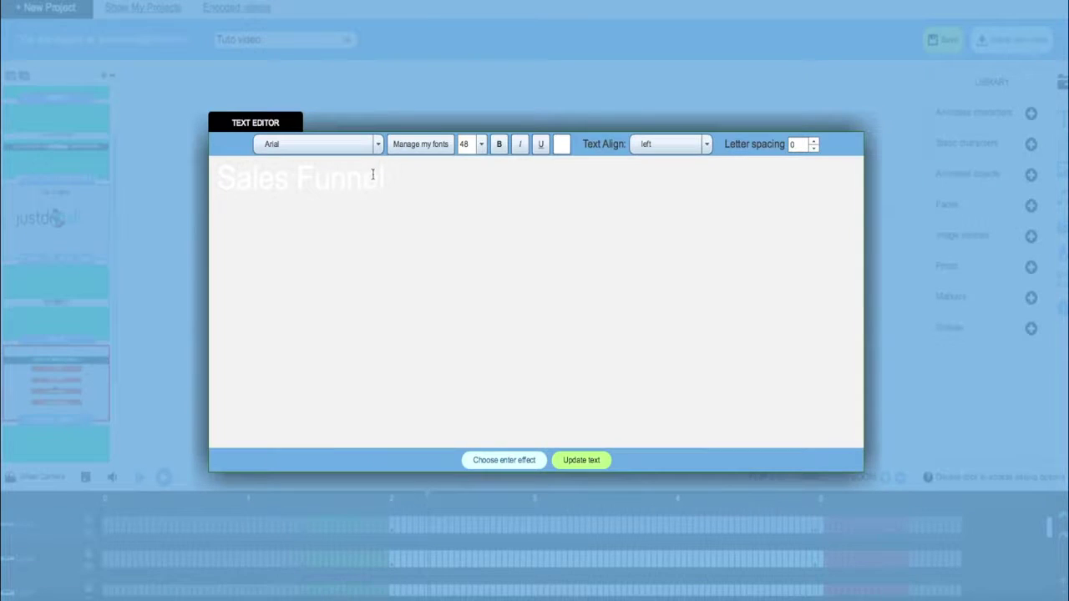
pyautogui.moveTo(372, 175); pyautogui.dragTo(215, 175)
pyautogui.write('SLE')
pyautogui.press('Left')
pyautogui.press('Left')
pyautogui.press('BackSpace')
pyautogui.press('Delete')
pyautogui.press('Delete')
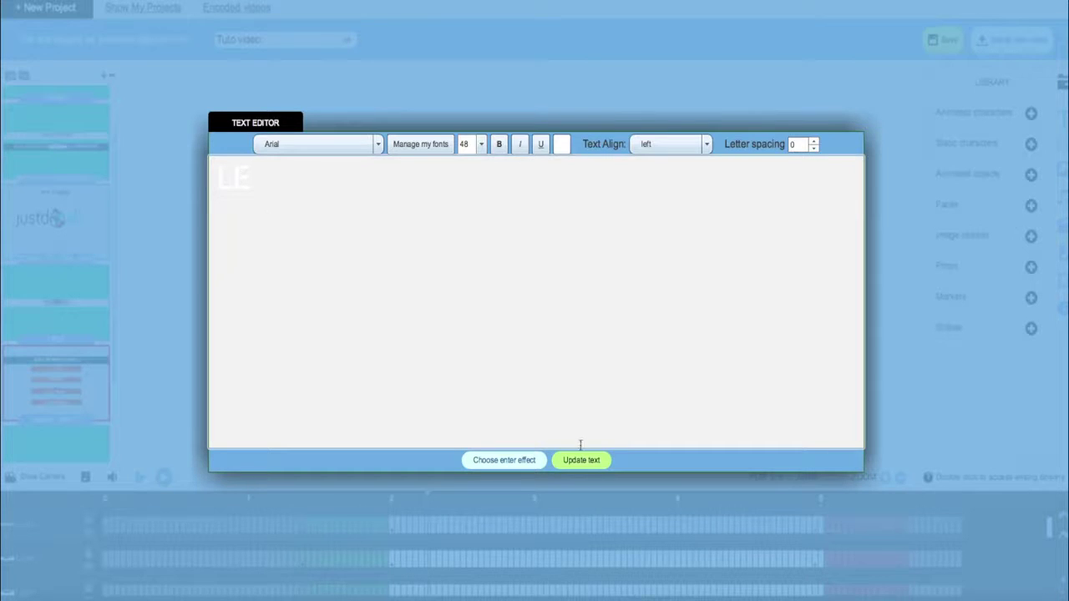
pyautogui.click(582, 460)
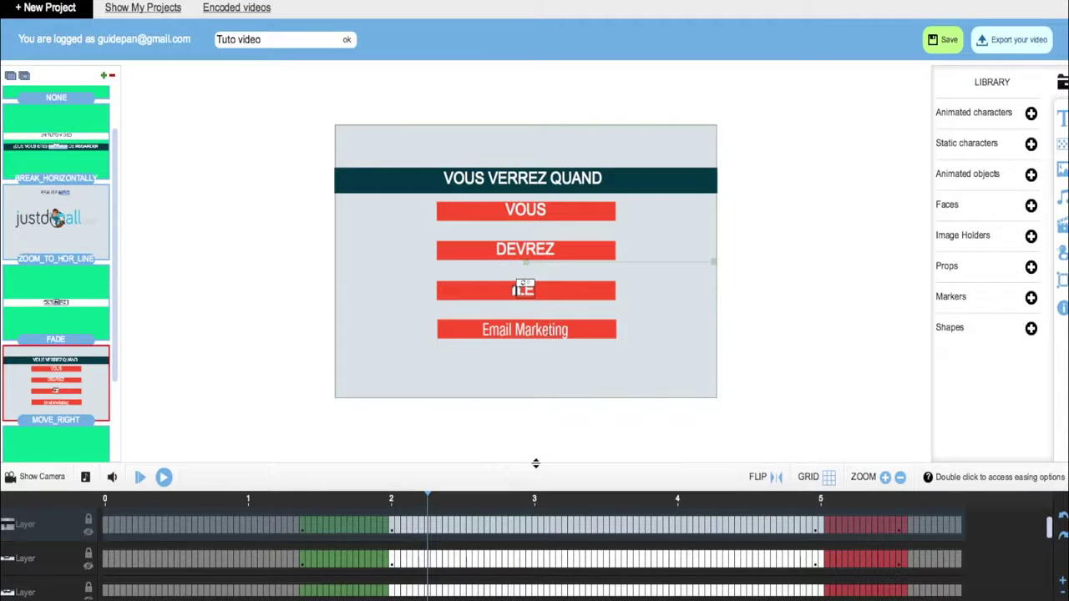
# Replace the "Email Marketing" text in the fifth slide's last red bar with "FAIRE"
pyautogui.doubleClick(539, 328)
pyautogui.moveTo(407, 191); pyautogui.dragTo(231, 179)
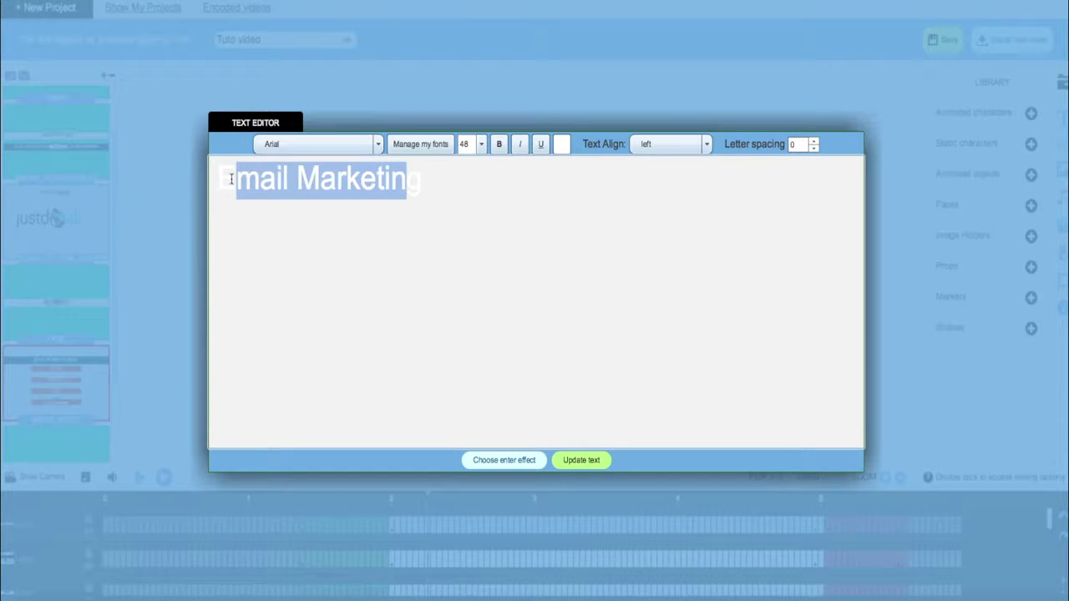
pyautogui.write('FAIRE')
pyautogui.press('Left')
pyautogui.press('Left')
pyautogui.press('Left')
pyautogui.press('Left')
pyautogui.press('Left')
pyautogui.press('BackSpace')
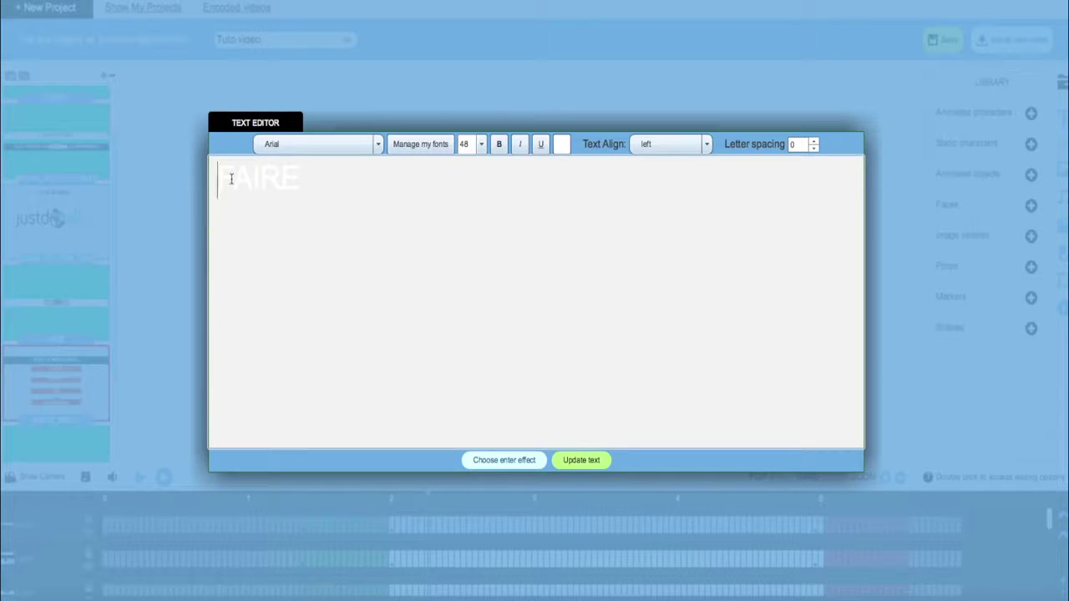
pyautogui.click(585, 461)
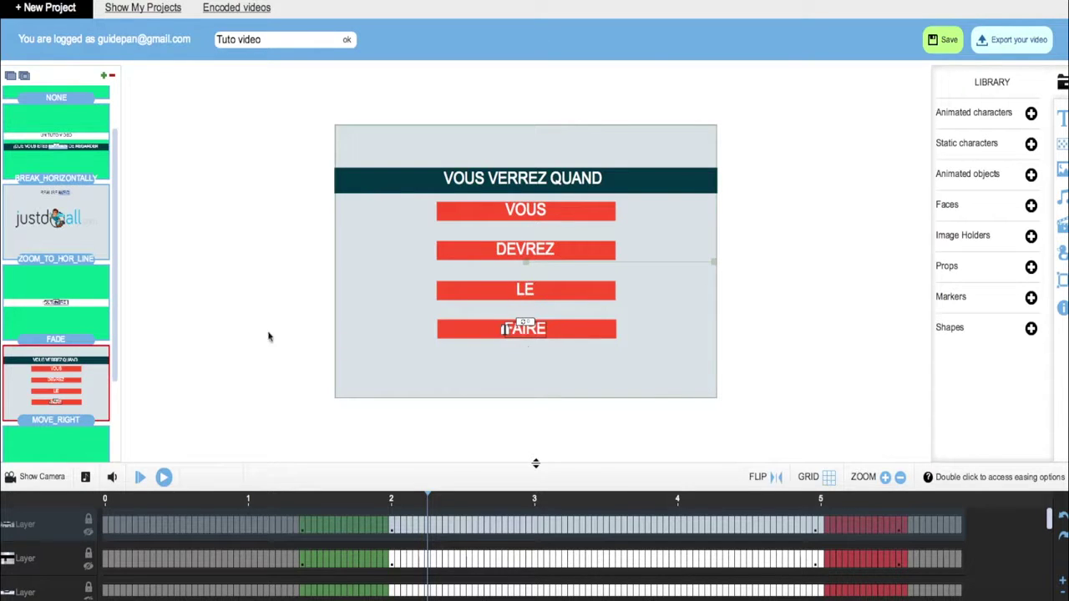
# Open the sixth slide and scrub its animation to about 1.4 seconds, where the photo and "Start now!" caption are fully displayed
pyautogui.moveTo(111, 337); pyautogui.dragTo(110, 417)
pyautogui.click(65, 343)
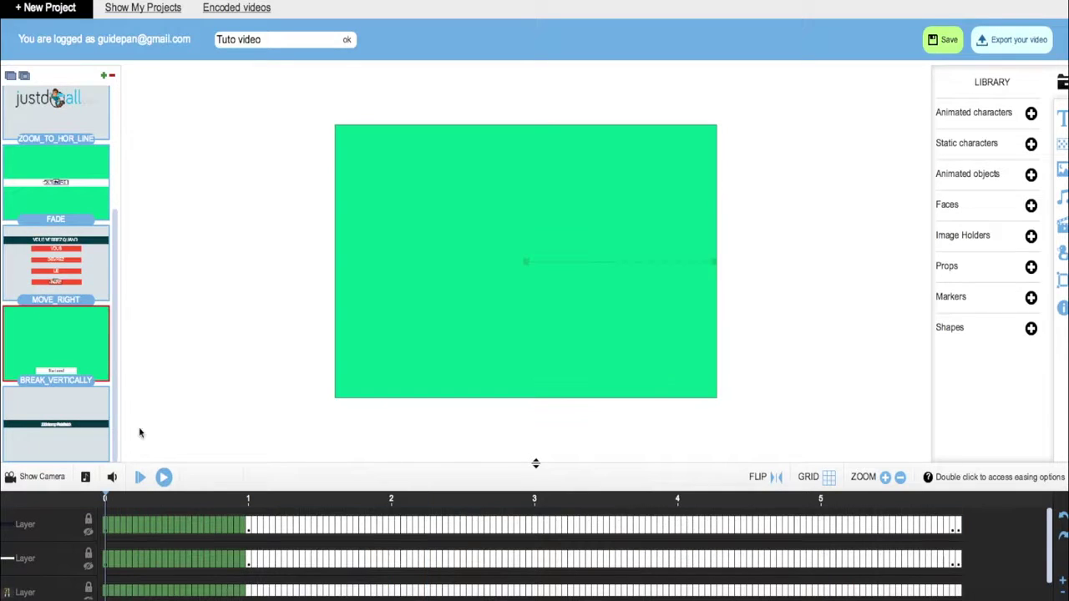
pyautogui.moveTo(106, 499); pyautogui.dragTo(743, 498)
pyautogui.moveTo(838, 523); pyautogui.dragTo(313, 510)
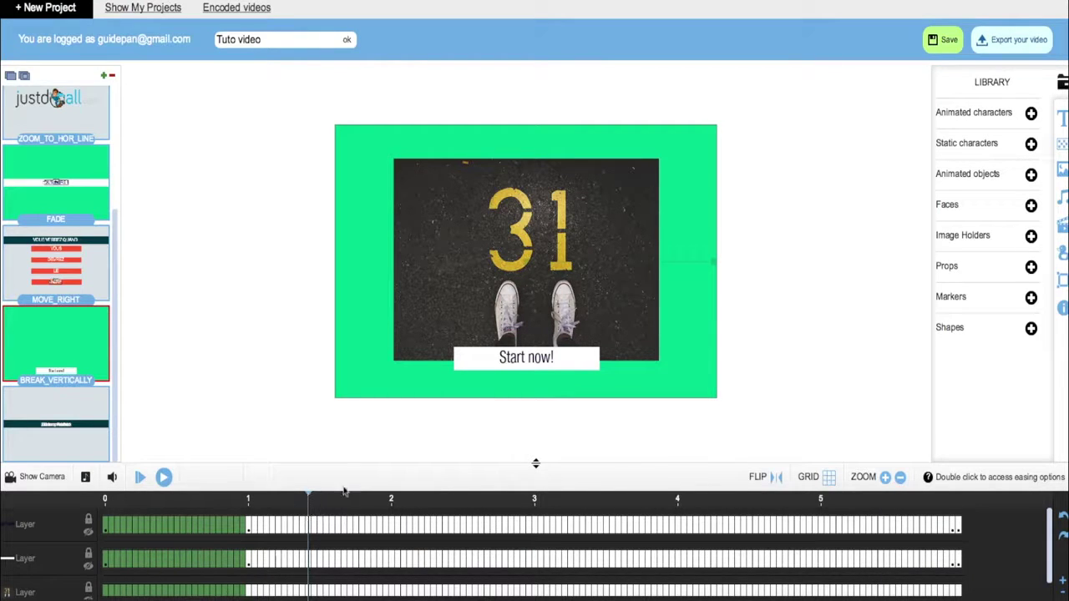
# Replace the sixth slide's "Start now!" caption with "COMMENCEZ MAINTENANT !"
pyautogui.click(499, 357)
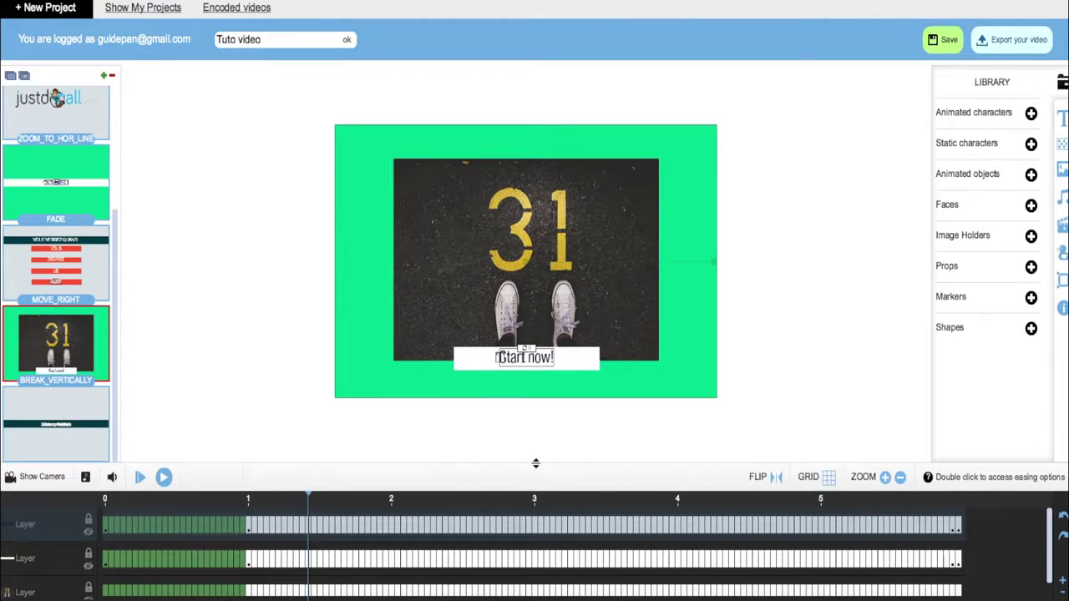
pyautogui.doubleClick(524, 357)
pyautogui.moveTo(236, 178); pyautogui.dragTo(342, 171)
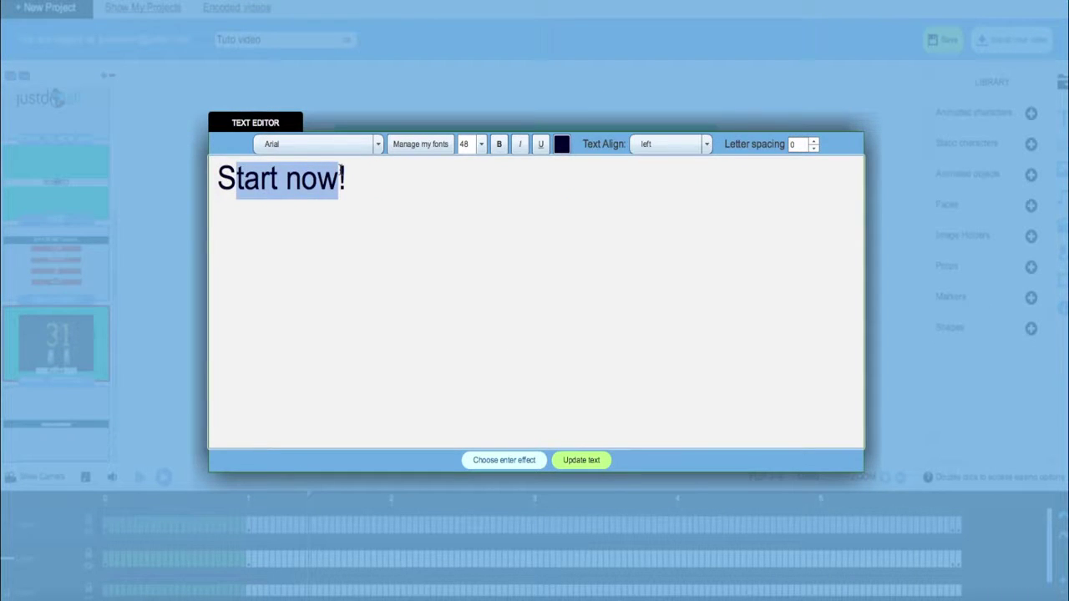
pyautogui.write('COMMENCEZ MAINTENANT !')
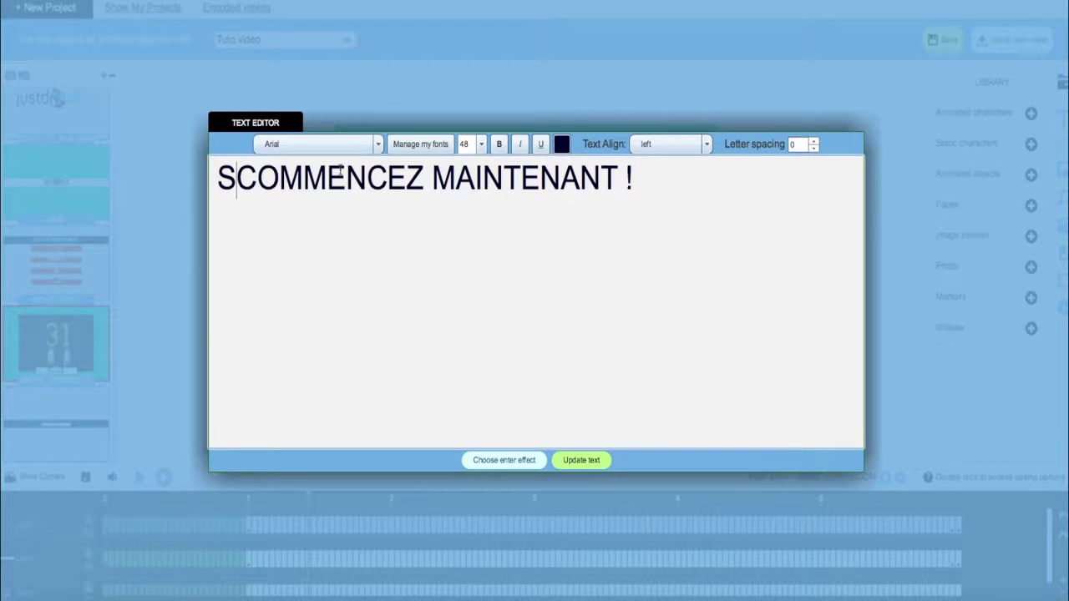
pyautogui.press('Delete')
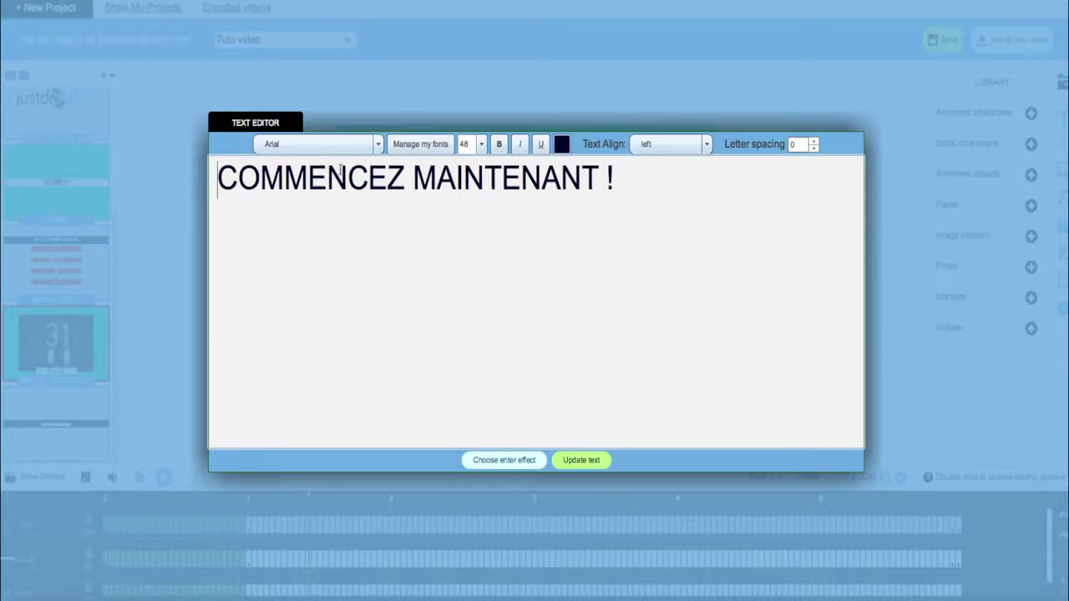
pyautogui.click(587, 461)
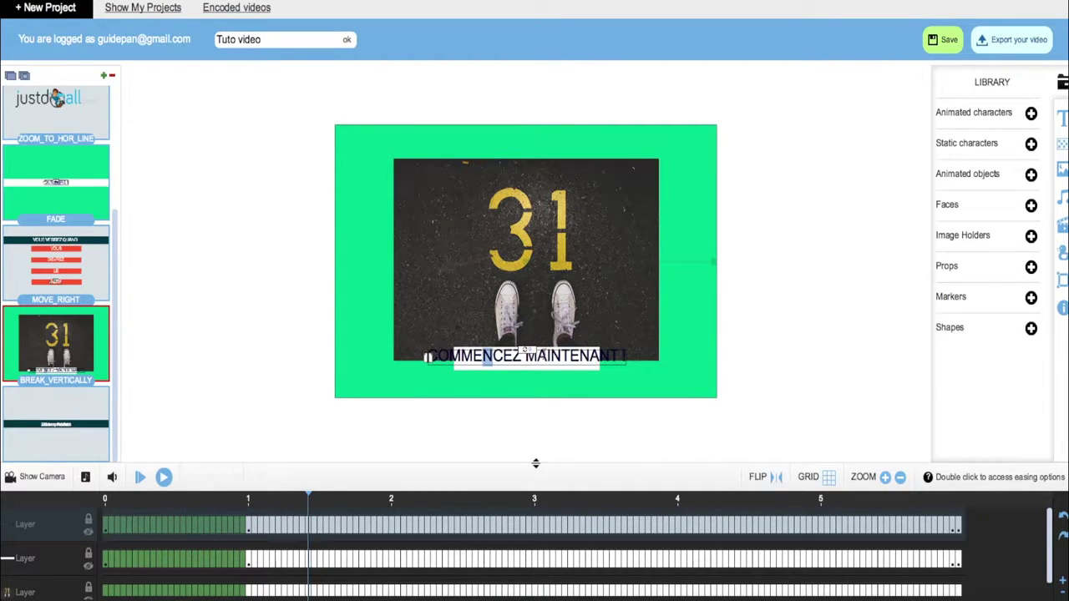
# Change the caption under the sixth slide's photo to the shorter text "HEURES !"
pyautogui.doubleClick(548, 358)
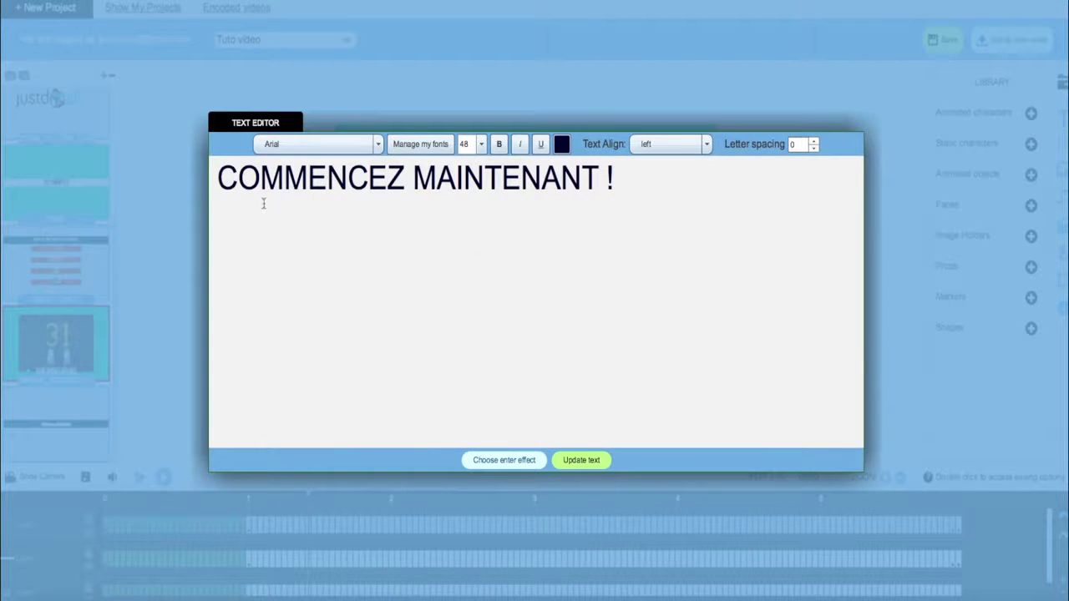
pyautogui.moveTo(226, 183); pyautogui.dragTo(594, 162)
pyautogui.write('HEURES')
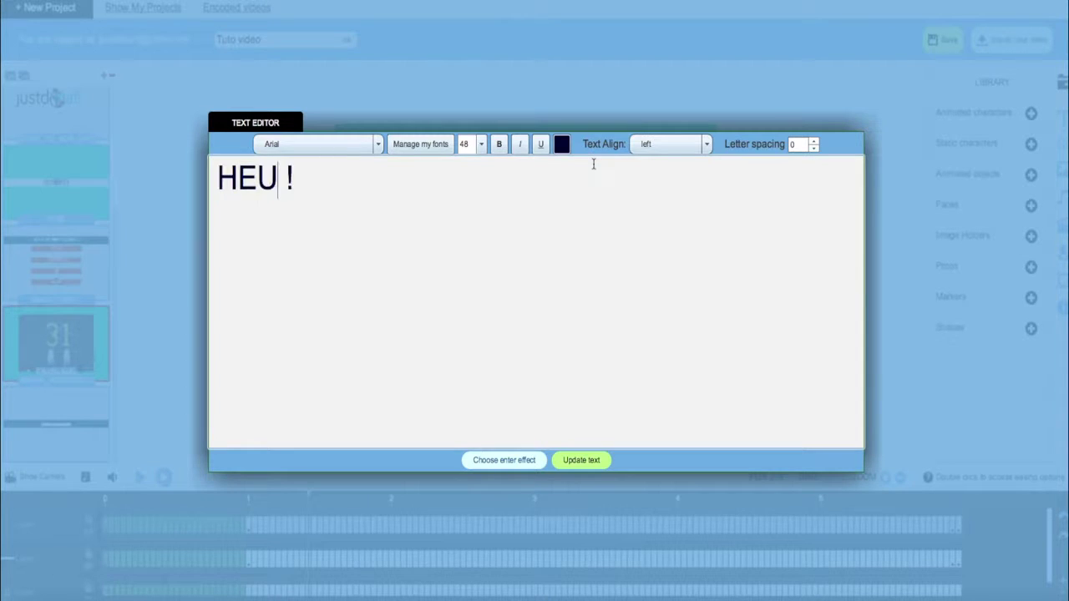
pyautogui.click(583, 459)
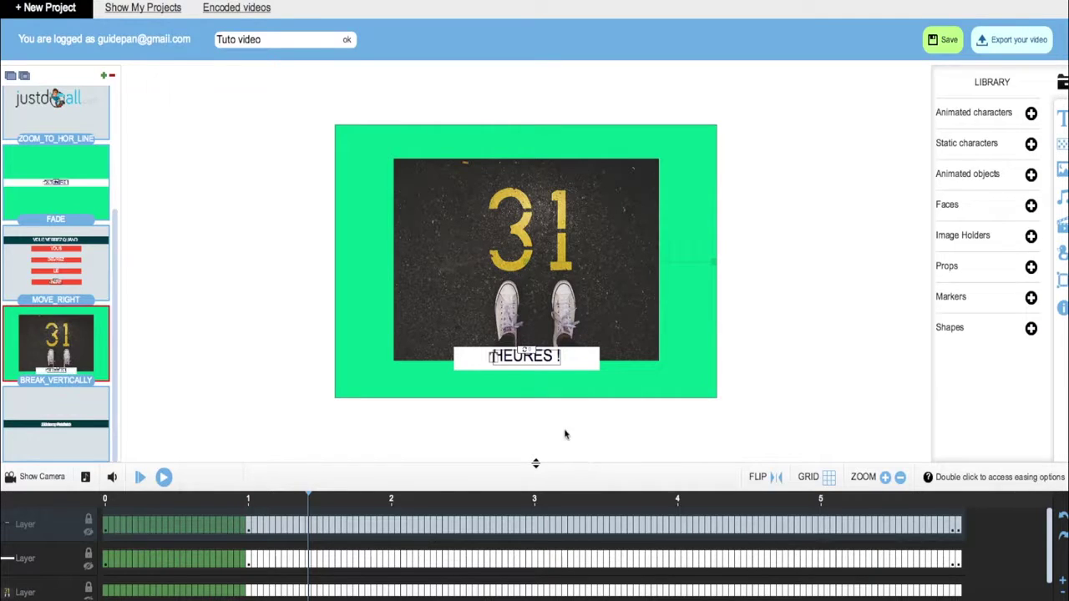
# Open the seventh slide, scrub to its "Like us on Facebook" title and replace that text with "POUR FAIRE CETTE MERDE"
pyautogui.click(74, 411)
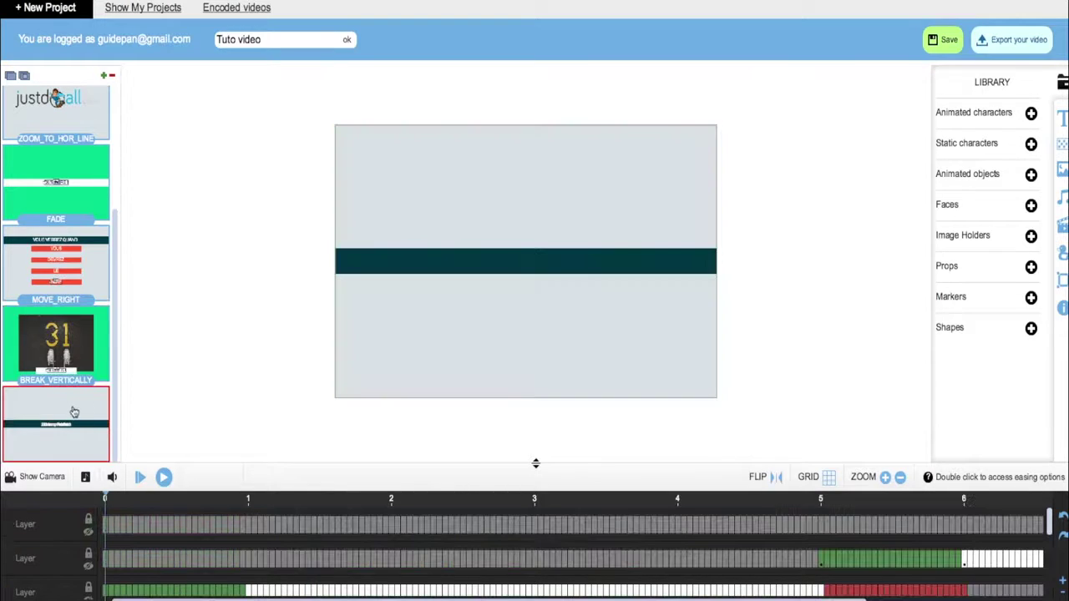
pyautogui.click(214, 500)
pyautogui.moveTo(214, 500); pyautogui.dragTo(275, 501)
pyautogui.doubleClick(528, 264)
pyautogui.moveTo(467, 177); pyautogui.dragTo(234, 185)
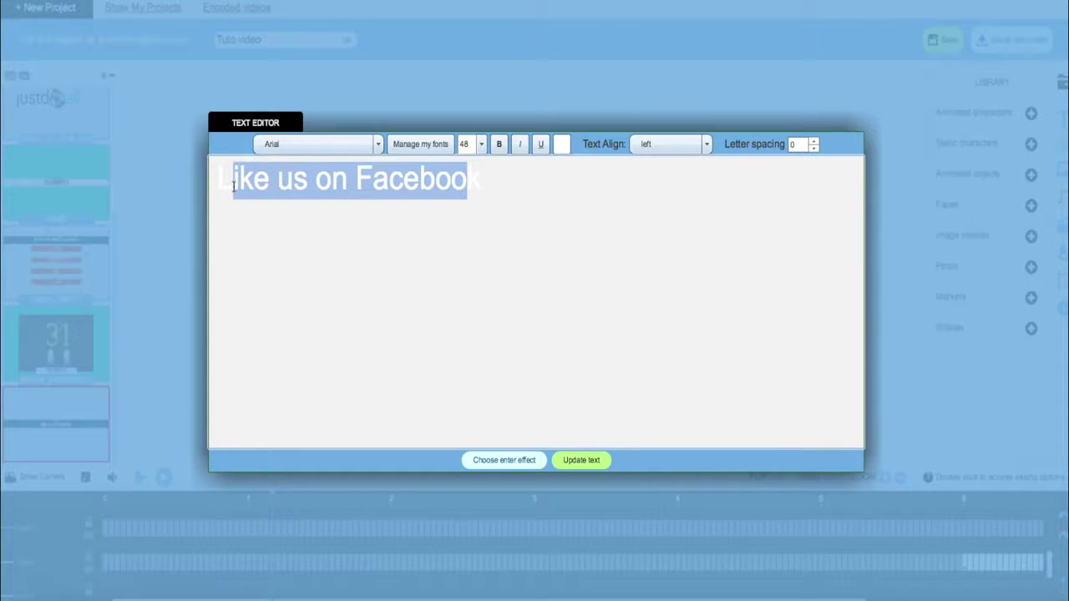
pyautogui.write('POUR FAIRE CETTE MERDE')
pyautogui.press('Delete')
pyautogui.press('Left')
pyautogui.press('Left')
pyautogui.press('Left')
pyautogui.press('Left')
pyautogui.press('Left')
pyautogui.press('Left')
pyautogui.press('Left')
pyautogui.press('Left')
pyautogui.press('Left')
pyautogui.press('Left')
pyautogui.press('Left')
pyautogui.press('Left')
pyautogui.press('Left')
pyautogui.press('Left')
pyautogui.press('Left')
pyautogui.press('Left')
pyautogui.press('Left')
pyautogui.press('Left')
pyautogui.press('Left')
pyautogui.press('Left')
pyautogui.press('Left')
pyautogui.press('Left')
pyautogui.press('BackSpace')
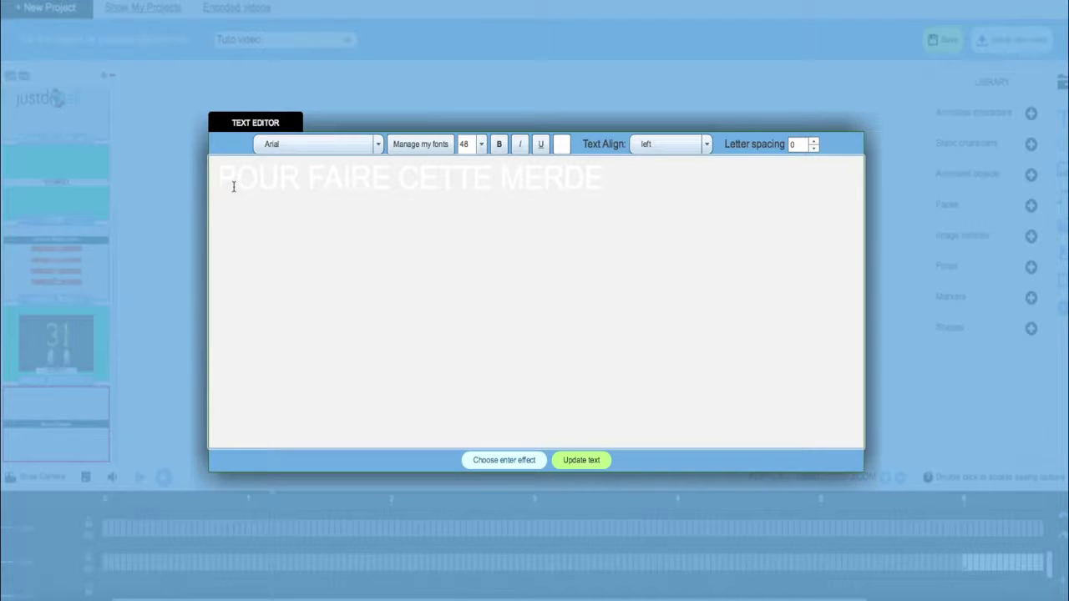
pyautogui.click(576, 460)
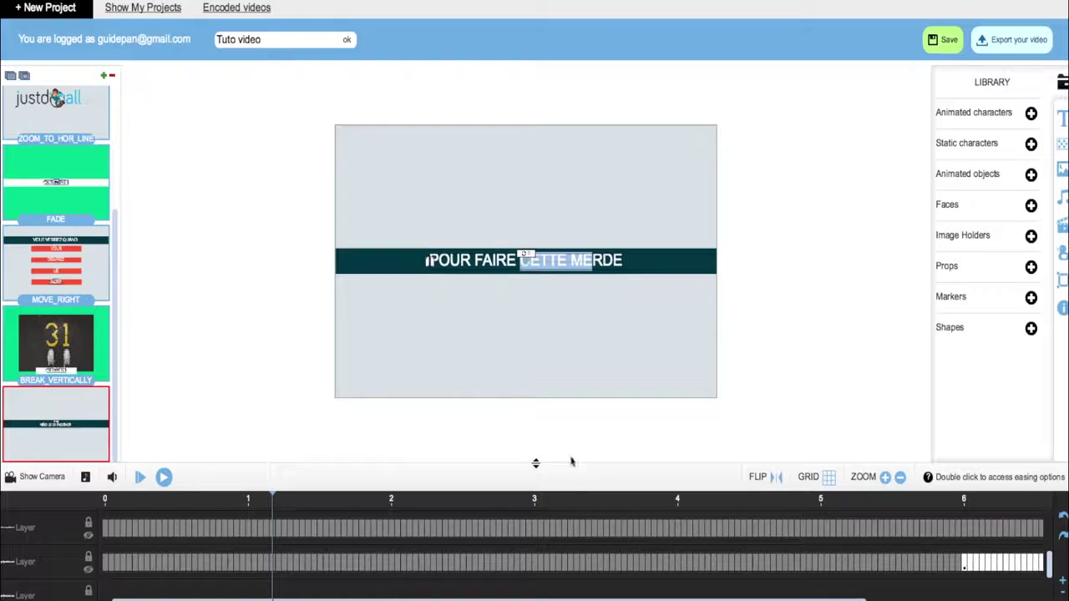
pyautogui.moveTo(274, 506); pyautogui.dragTo(452, 505)
pyautogui.doubleClick(524, 282)
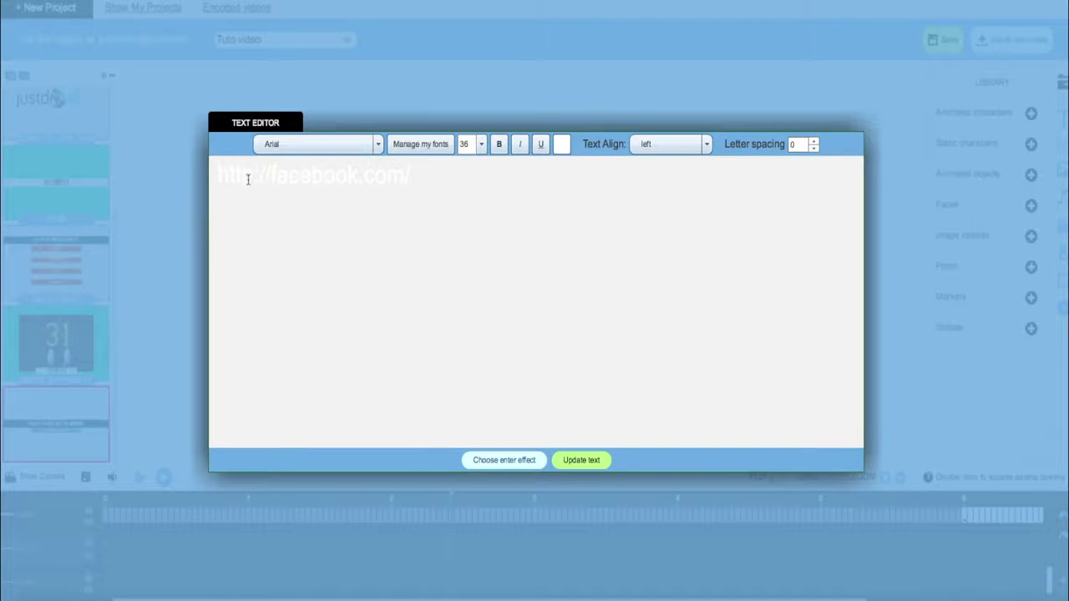
pyautogui.click(248, 180)
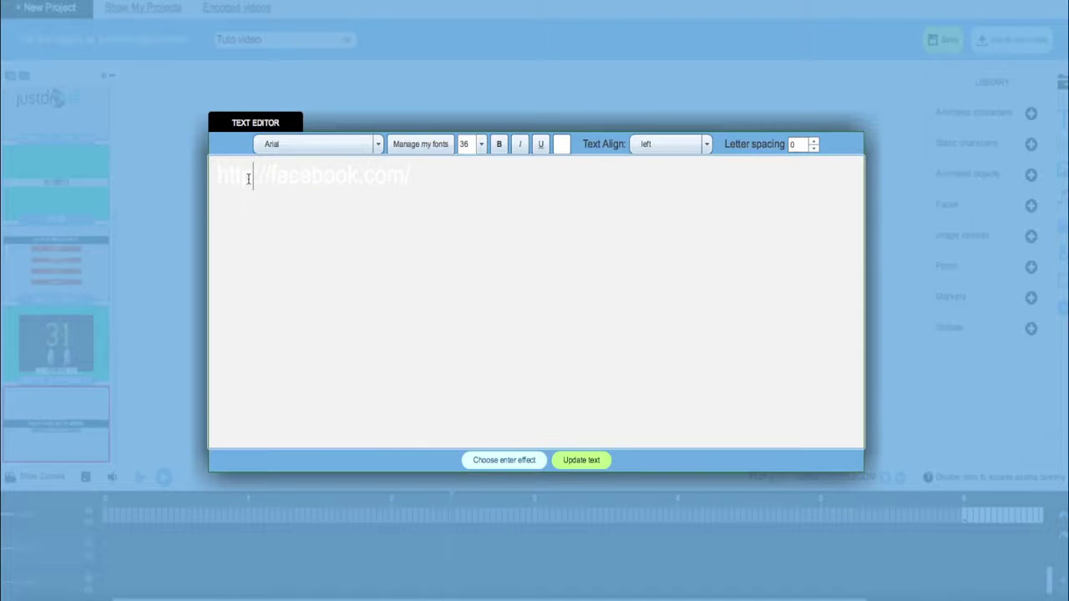
pyautogui.click(255, 179)
pyautogui.write('s')
pyautogui.moveTo(282, 179); pyautogui.dragTo(366, 170)
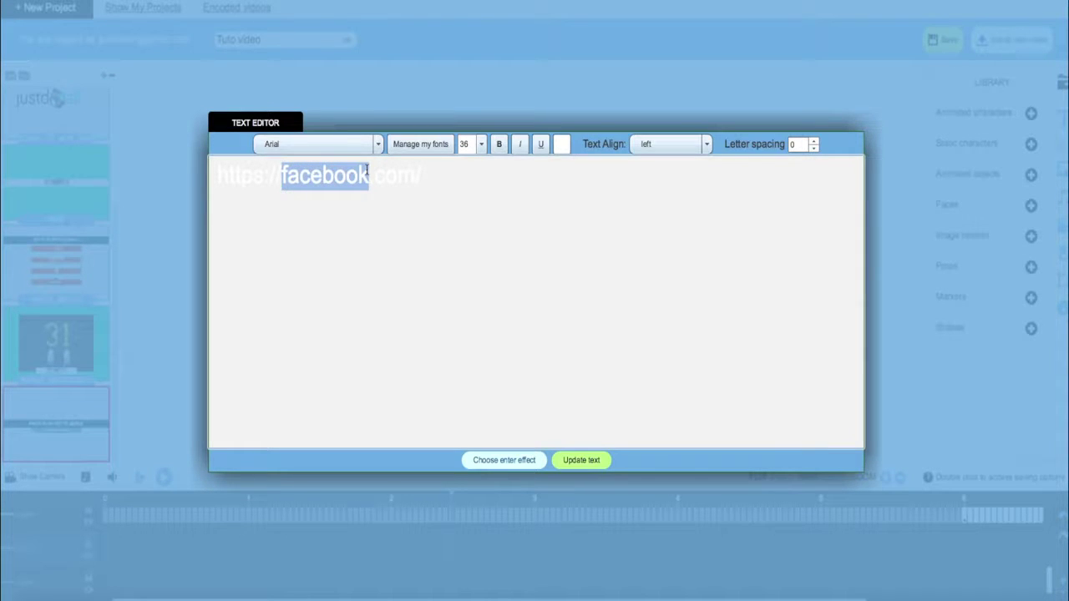
pyautogui.press('BackSpace')
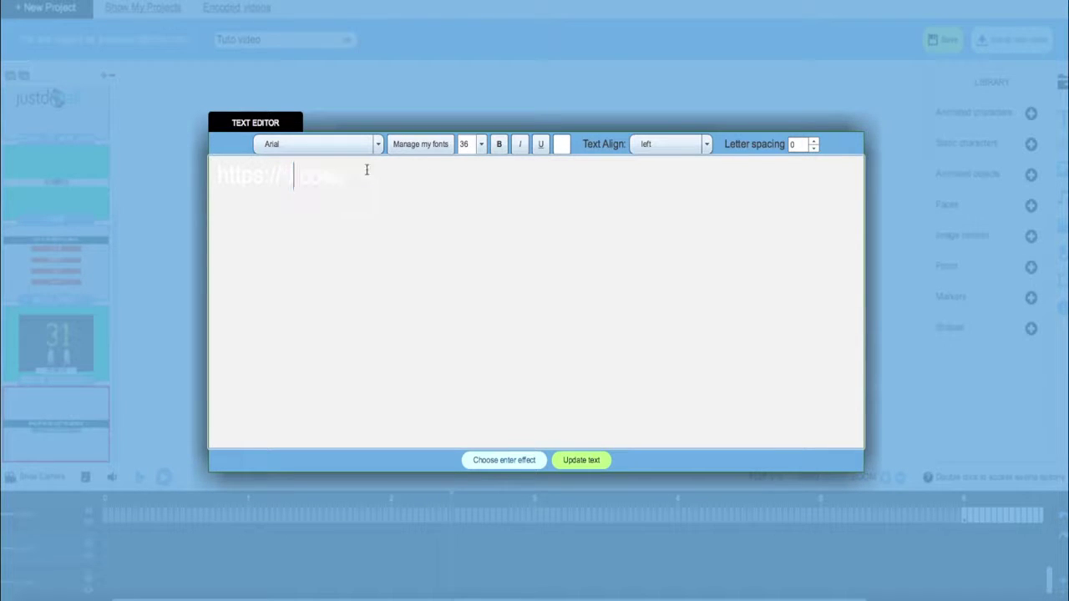
pyautogui.write('8h40')
pyautogui.click(383, 174)
pyautogui.click(575, 461)
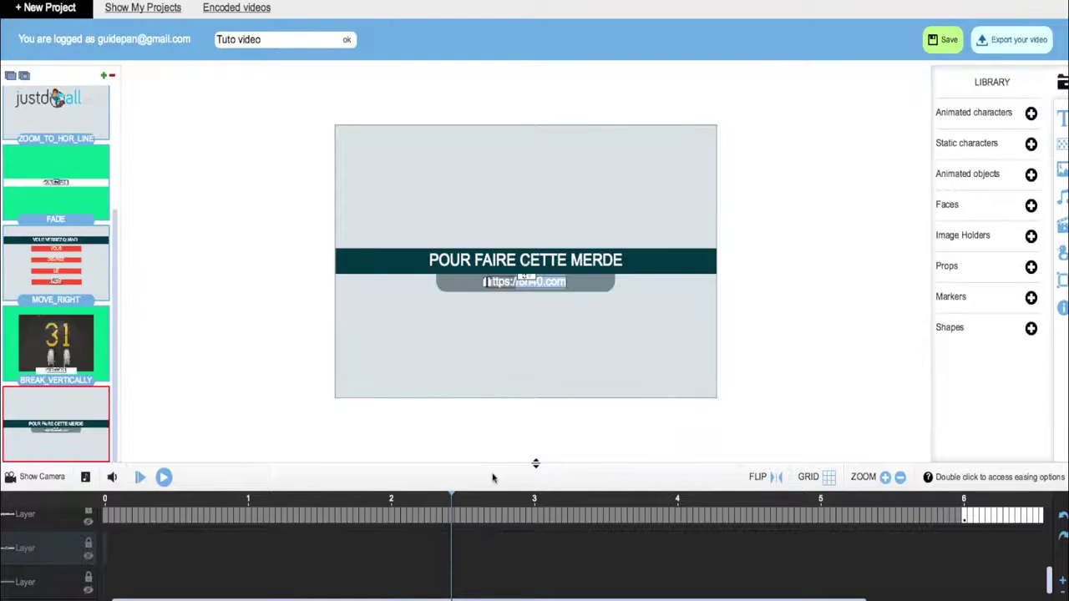
# Scrub to the seventh slide's "Like us on YouTube" title and replace that text with "ET ENCORE J'AI BACLE..."
pyautogui.moveTo(472, 500); pyautogui.dragTo(1024, 498)
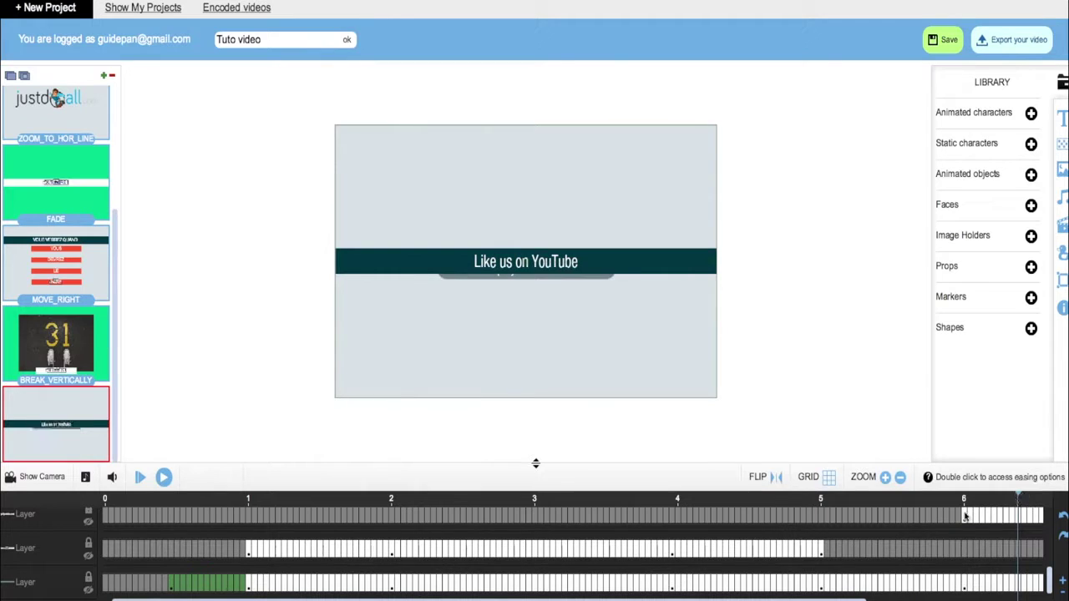
pyautogui.moveTo(883, 594); pyautogui.dragTo(1046, 590)
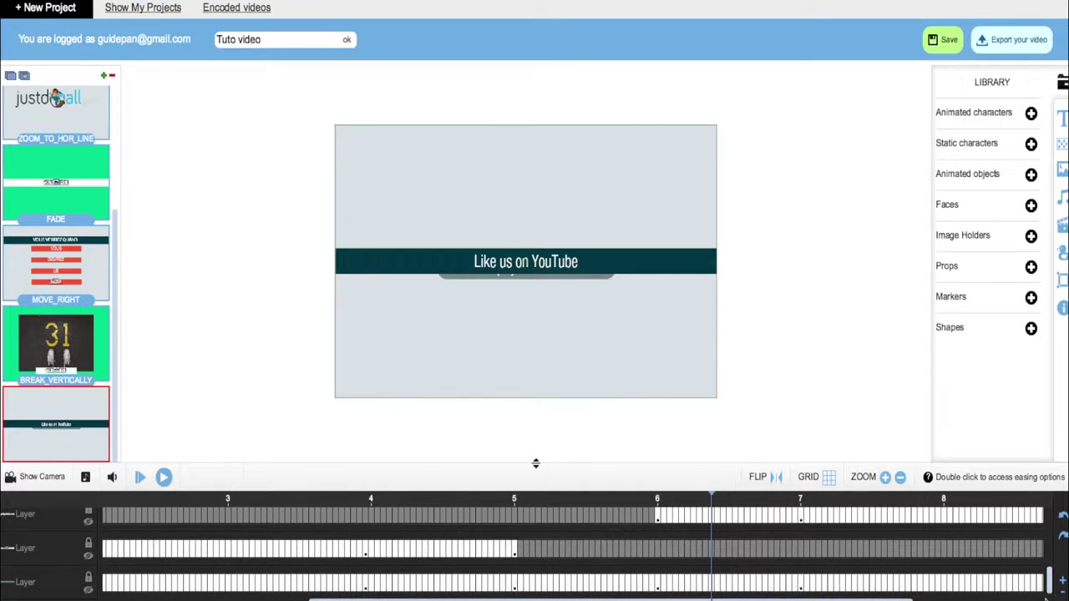
pyautogui.click(729, 499)
pyautogui.moveTo(729, 500); pyautogui.dragTo(816, 502)
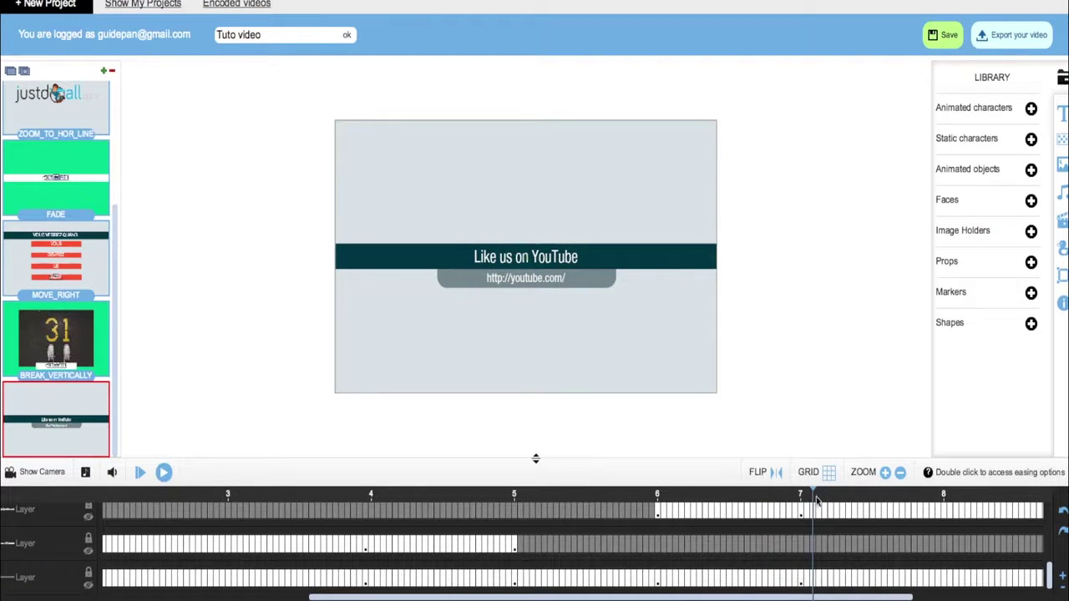
pyautogui.click(846, 496)
pyautogui.click(518, 258)
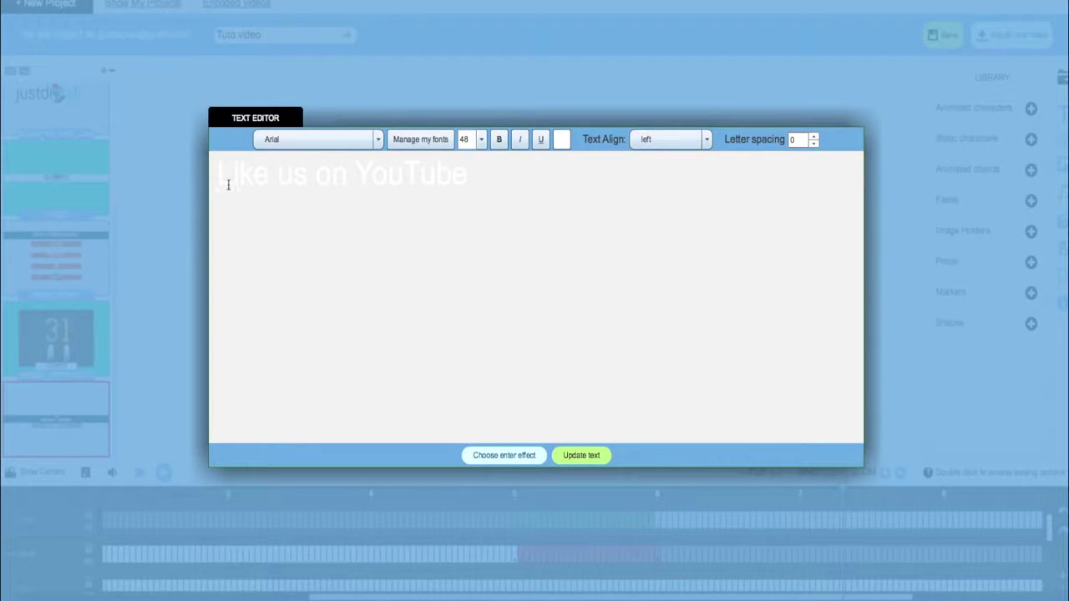
pyautogui.click(232, 175)
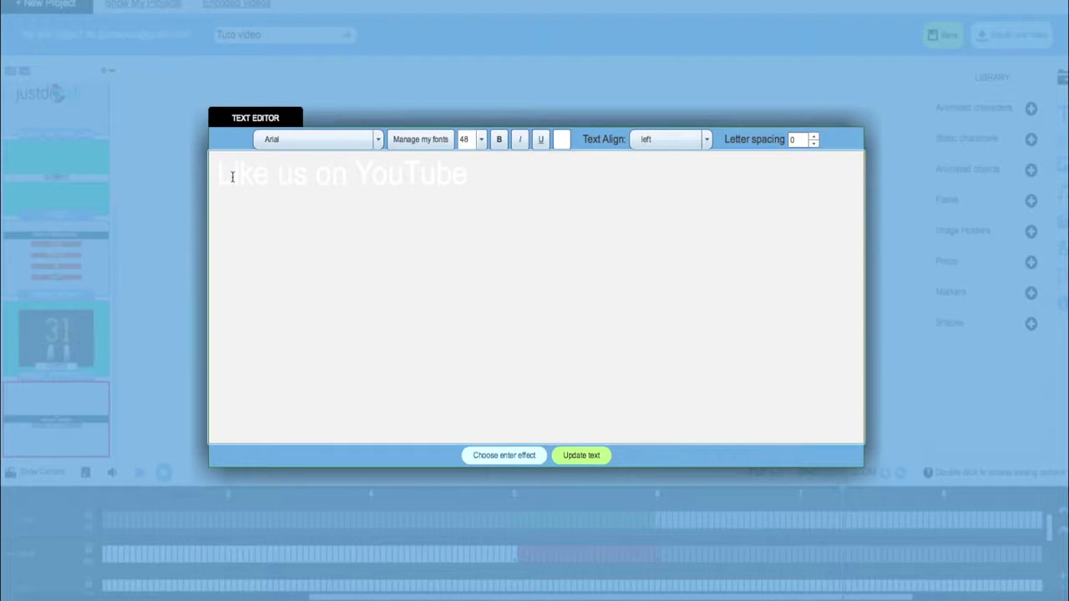
pyautogui.write('ET ENCORE')
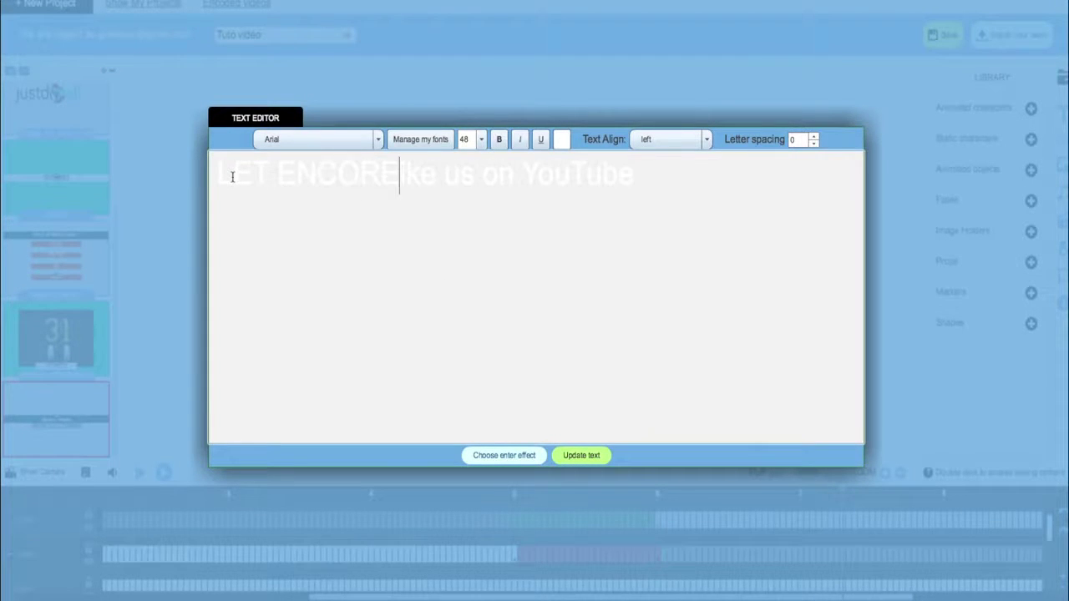
pyautogui.write('. ')
pyautogui.write("J'AI B")
pyautogui.write('ACL')
pyautogui.write('E')
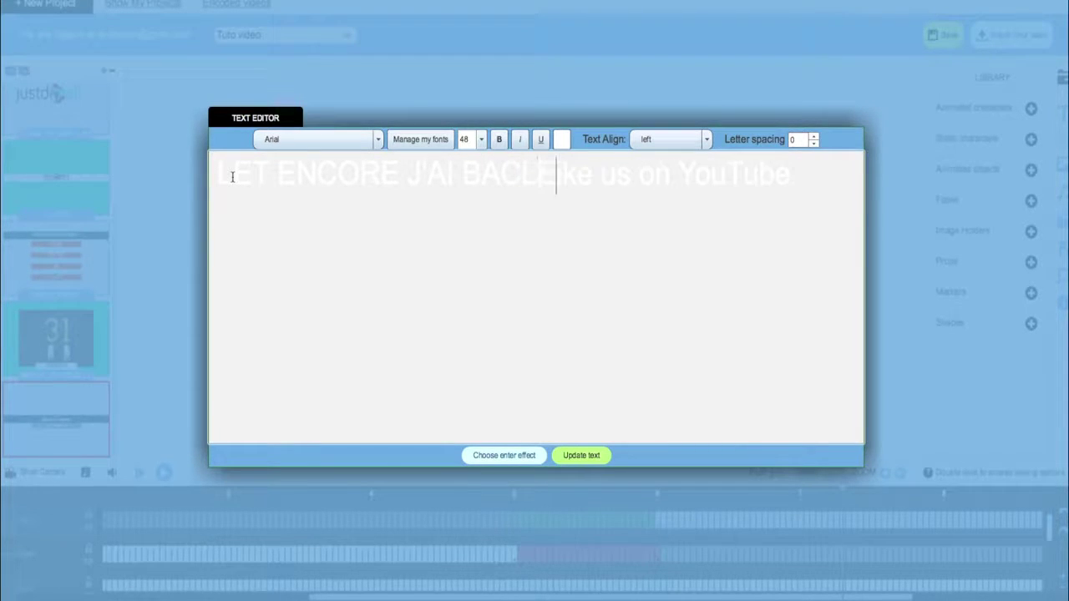
pyautogui.write('!')
pyautogui.hotkey('shift', 'Right')
pyautogui.hotkey('shift', 'Right')
pyautogui.hotkey('shift', 'Right')
pyautogui.hotkey('shift', 'Right')
pyautogui.hotkey('shift', 'Right')
pyautogui.hotkey('shift', 'Right')
pyautogui.hotkey('shift', 'Right')
pyautogui.hotkey('shift', 'Right')
pyautogui.hotkey('shift', 'Right')
pyautogui.hotkey('shift', 'Right')
pyautogui.hotkey('shift', 'Right')
pyautogui.hotkey('shift', 'Right')
pyautogui.hotkey('shift', 'Right')
pyautogui.hotkey('shift', 'Right')
pyautogui.hotkey('shift', 'Right')
pyautogui.hotkey('shift', 'Right')
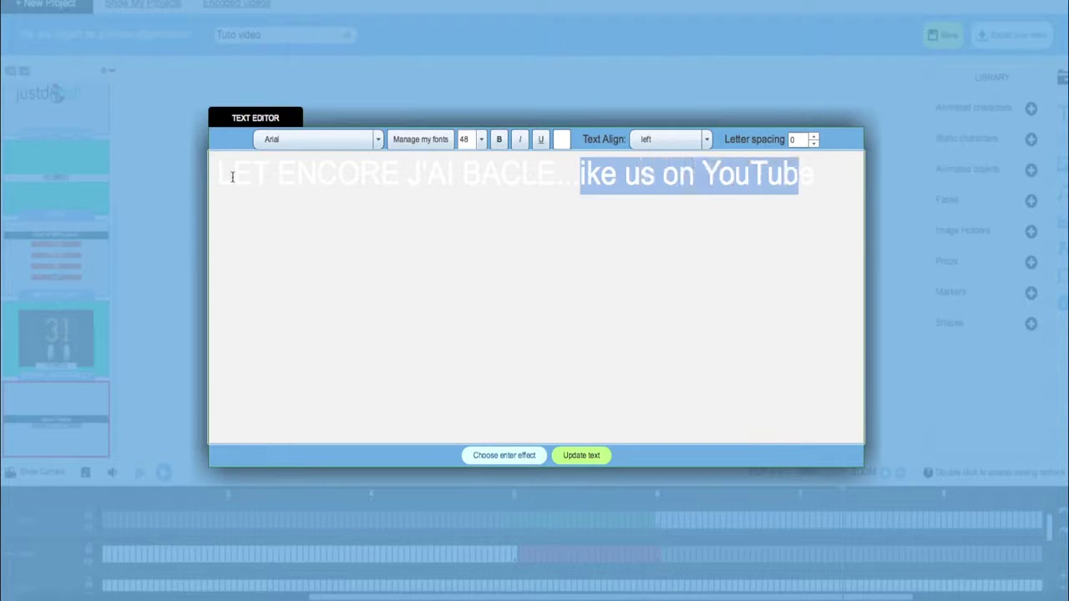
pyautogui.hotkey('shift', 'Right')
pyautogui.press('BackSpace')
pyautogui.press('Left')
pyautogui.press('Left')
pyautogui.press('Left')
pyautogui.press('Left')
pyautogui.press('Left')
pyautogui.press('Left')
pyautogui.press('Left')
pyautogui.press('Left')
pyautogui.press('Left')
pyautogui.press('Left')
pyautogui.press('Left')
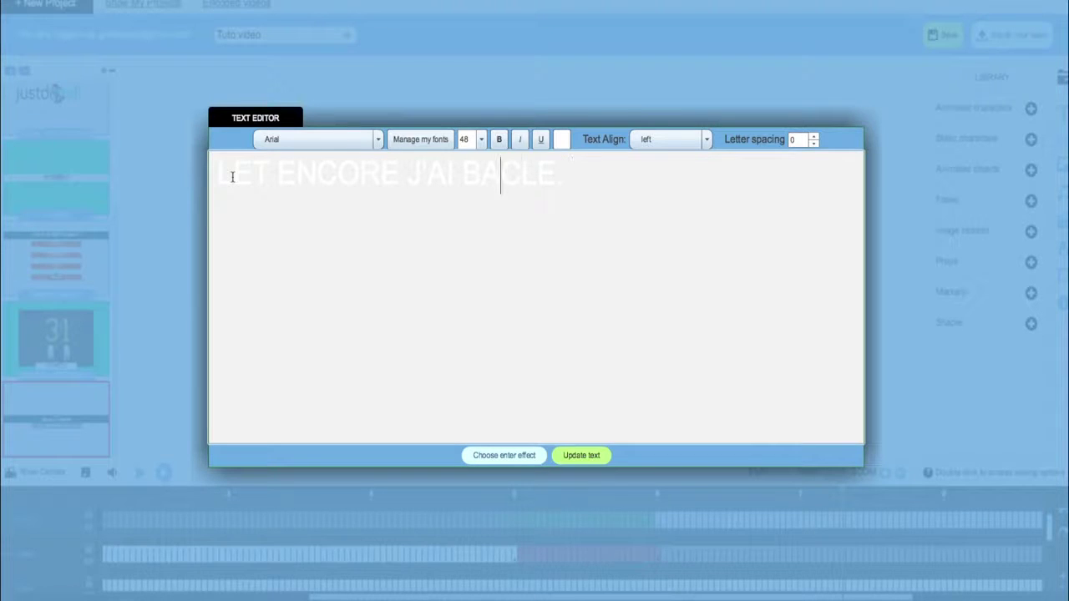
pyautogui.press('Left')
pyautogui.press('Left')
pyautogui.press('Left')
pyautogui.press('Left')
pyautogui.press('Left')
pyautogui.press('Delete')
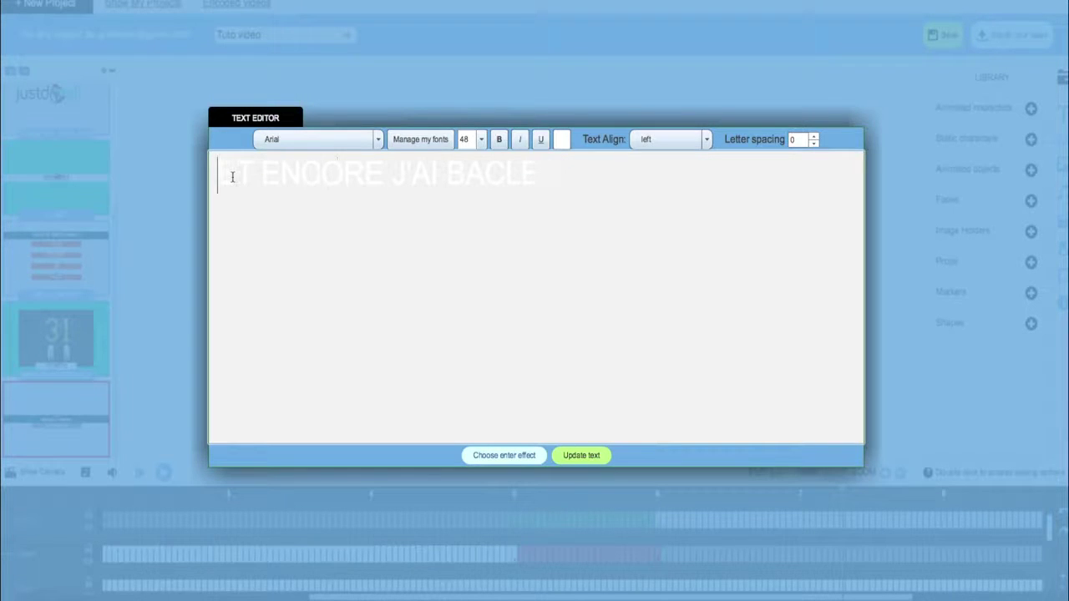
pyautogui.click(580, 456)
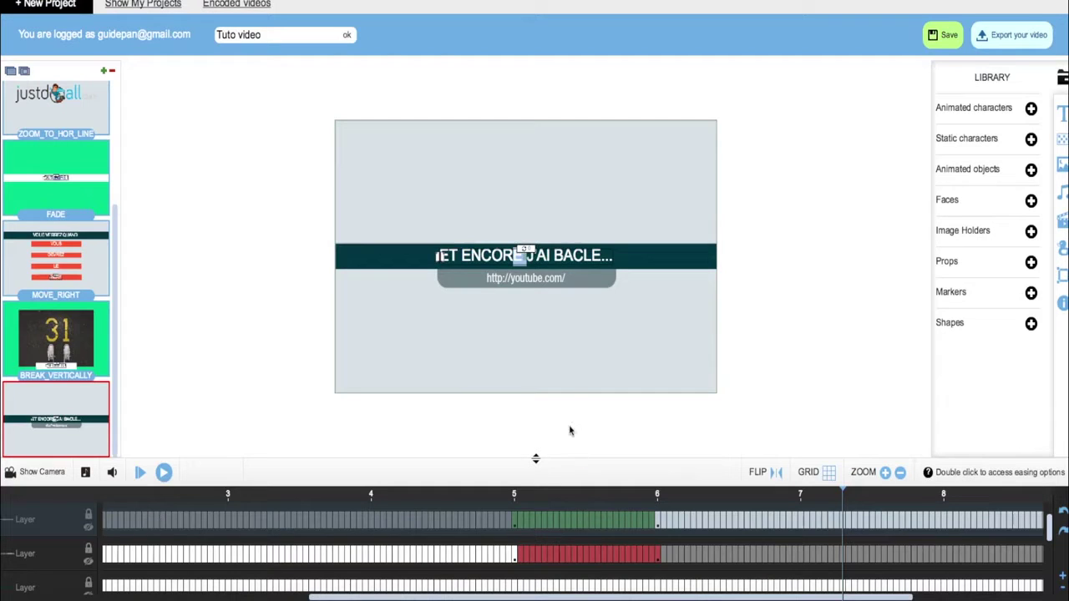
pyautogui.doubleClick(533, 279)
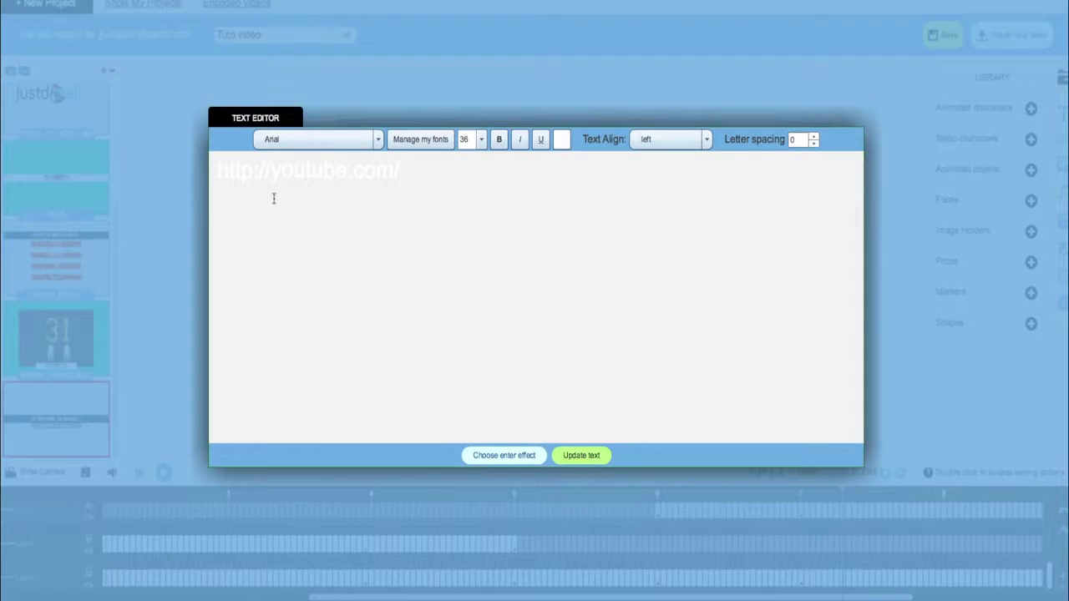
pyautogui.click(249, 174)
pyautogui.write('s://www.')
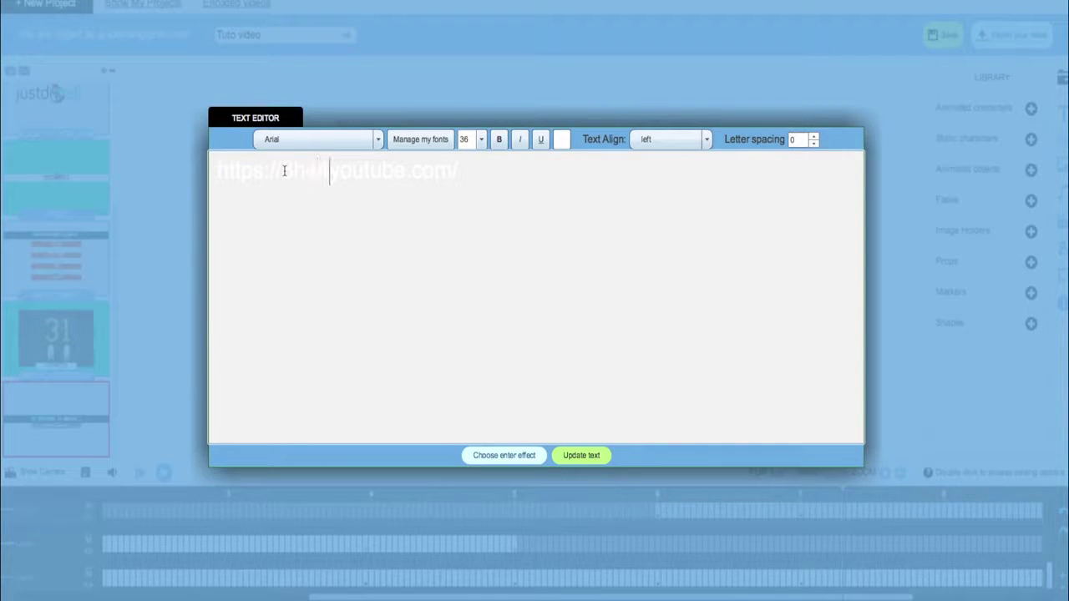
pyautogui.press('Right')
pyautogui.press('Right')
pyautogui.press('Right')
pyautogui.press('Right')
pyautogui.press('Right')
pyautogui.press('Right')
pyautogui.press('Right')
pyautogui.press('BackSpace')
pyautogui.press('BackSpace')
pyautogui.press('BackSpace')
pyautogui.press('BackSpace')
pyautogui.press('BackSpace')
pyautogui.press('BackSpace')
pyautogui.press('BackSpace')
pyautogui.press('Right')
pyautogui.press('Right')
pyautogui.press('Right')
pyautogui.press('Right')
pyautogui.click(590, 455)
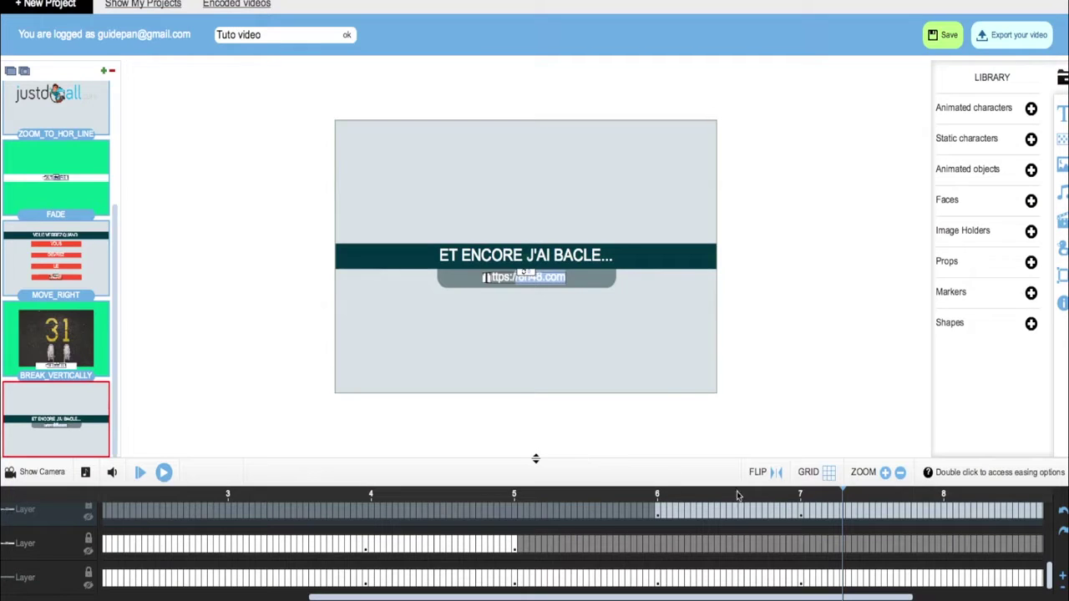
# Scrub to the seventh slide's "Visit my website" title and replace that text with "J'ARRETE, J'EN PEUX PLUS"
pyautogui.click(922, 500)
pyautogui.click(990, 496)
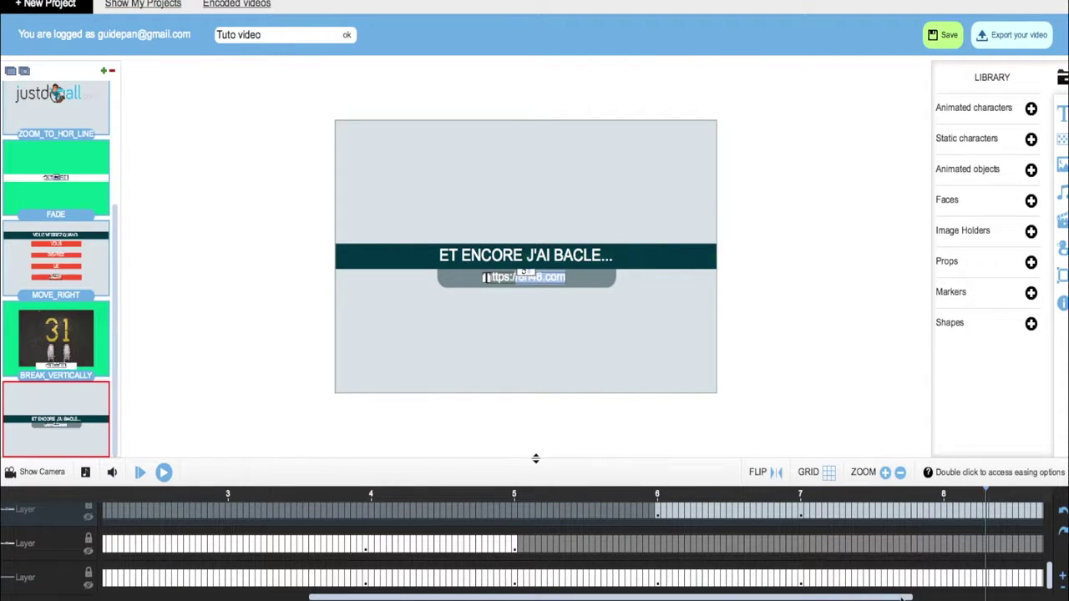
pyautogui.moveTo(902, 591); pyautogui.dragTo(1032, 593)
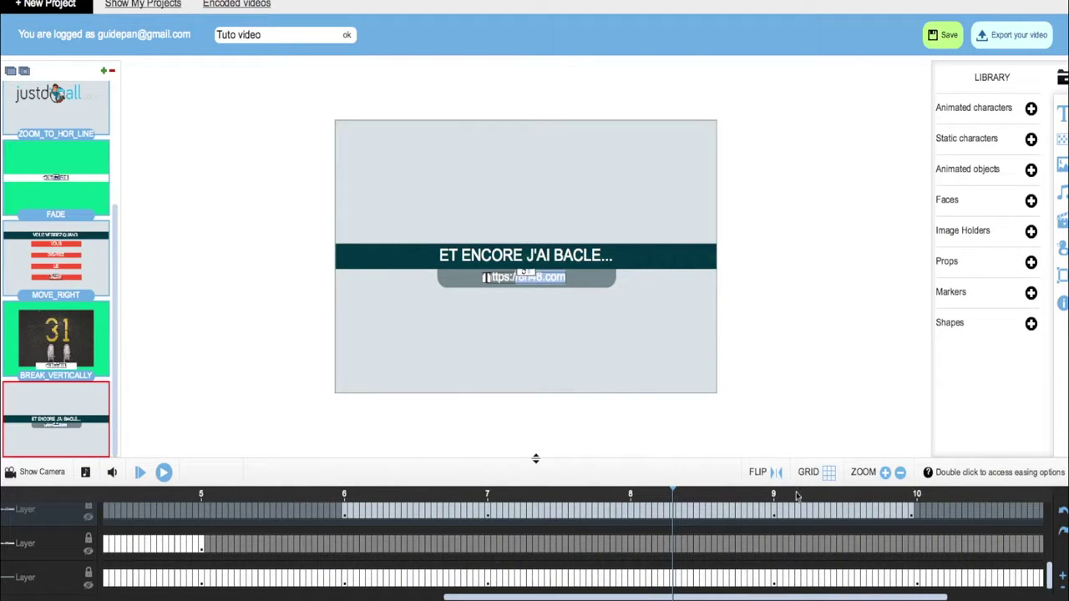
pyautogui.click(937, 497)
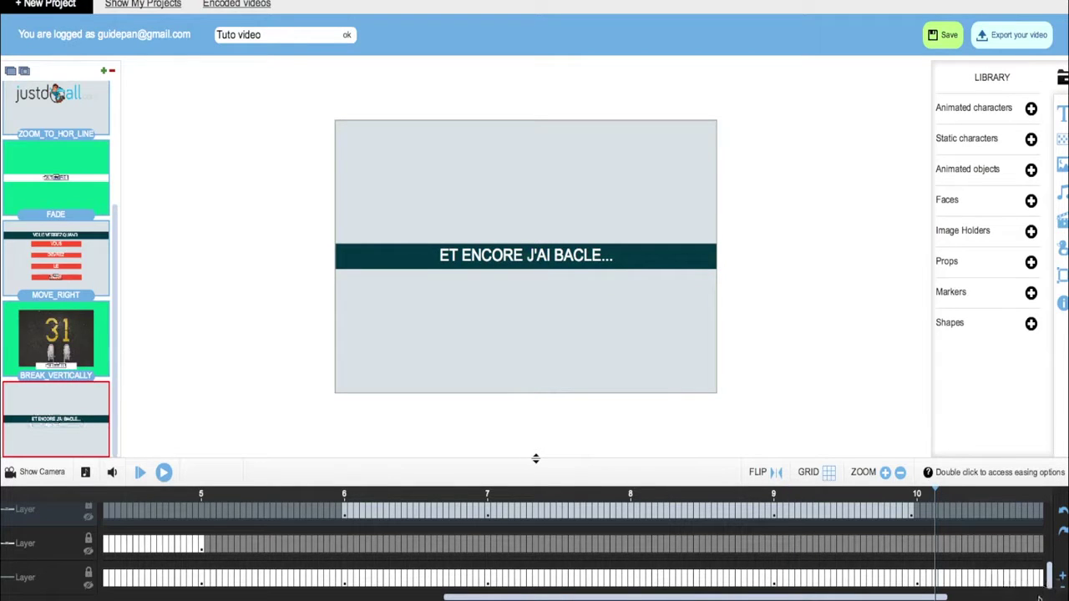
pyautogui.moveTo(917, 598); pyautogui.dragTo(1049, 595)
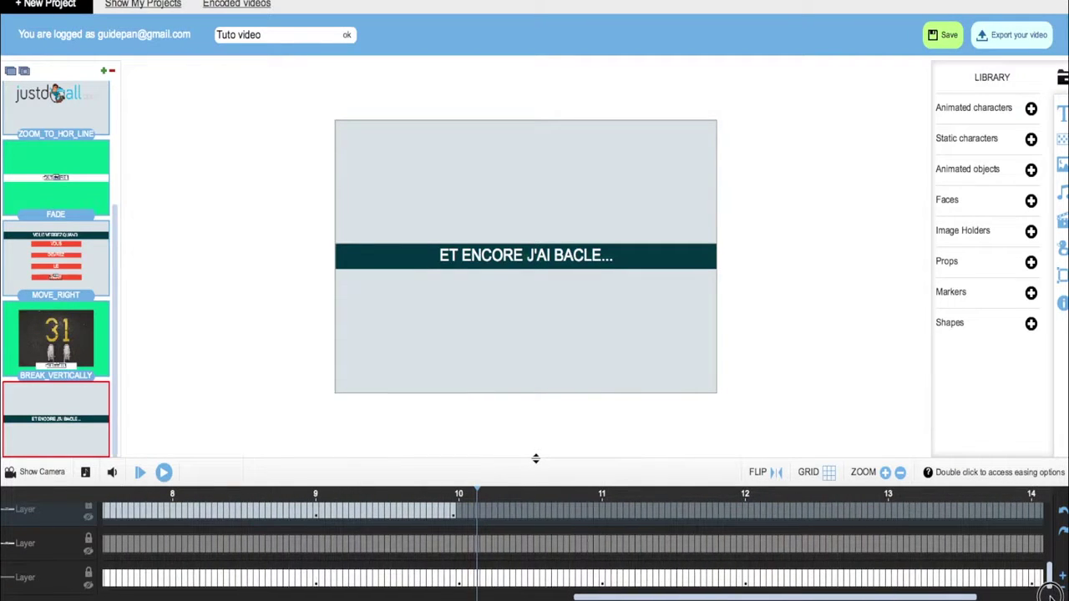
pyautogui.click(620, 501)
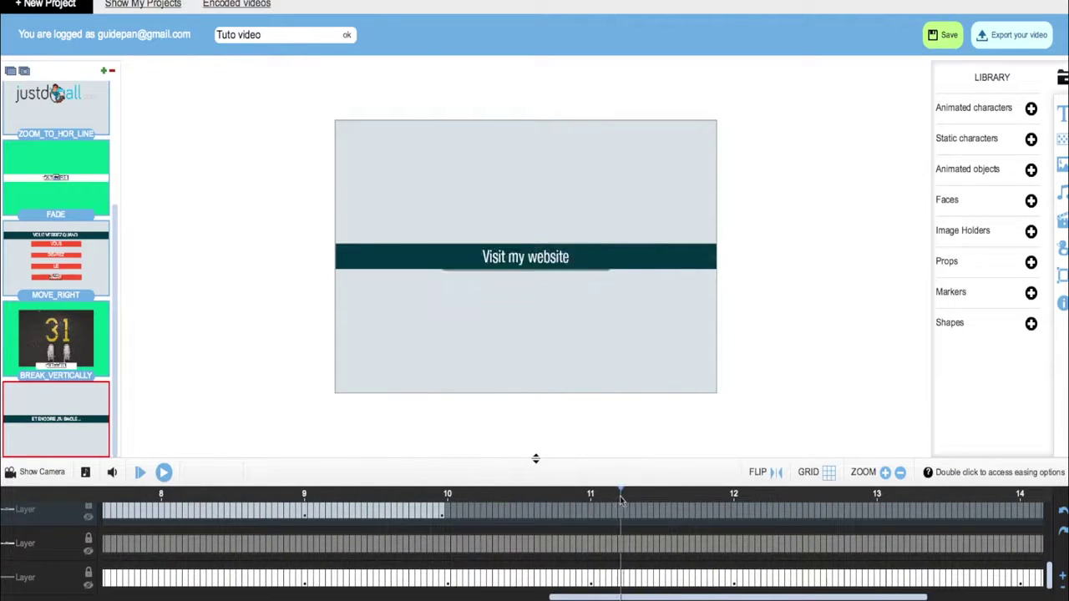
pyautogui.moveTo(620, 500); pyautogui.dragTo(540, 499)
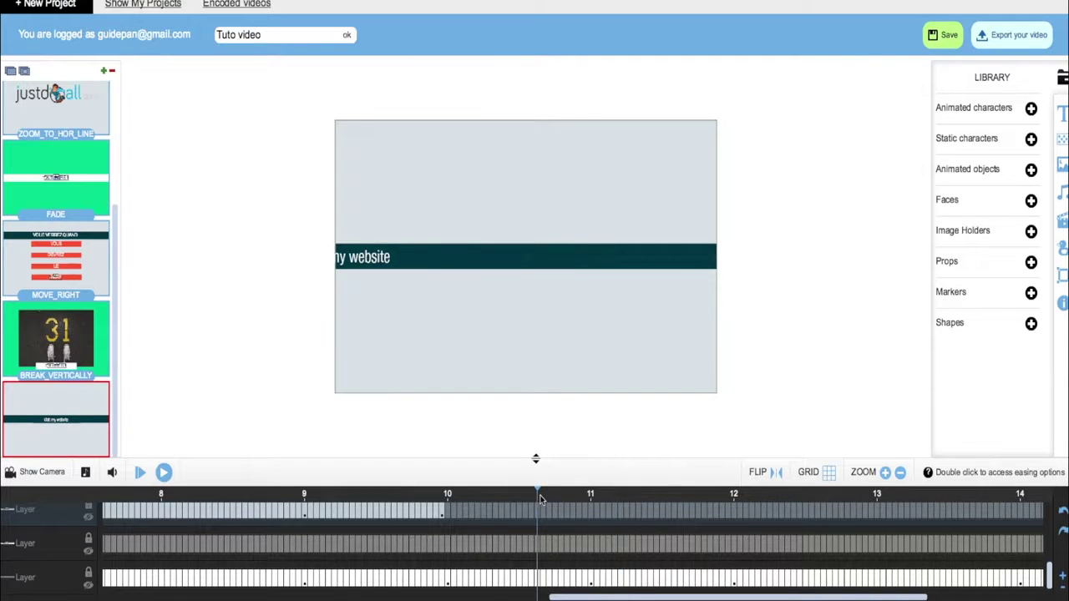
pyautogui.click(619, 496)
pyautogui.click(530, 257)
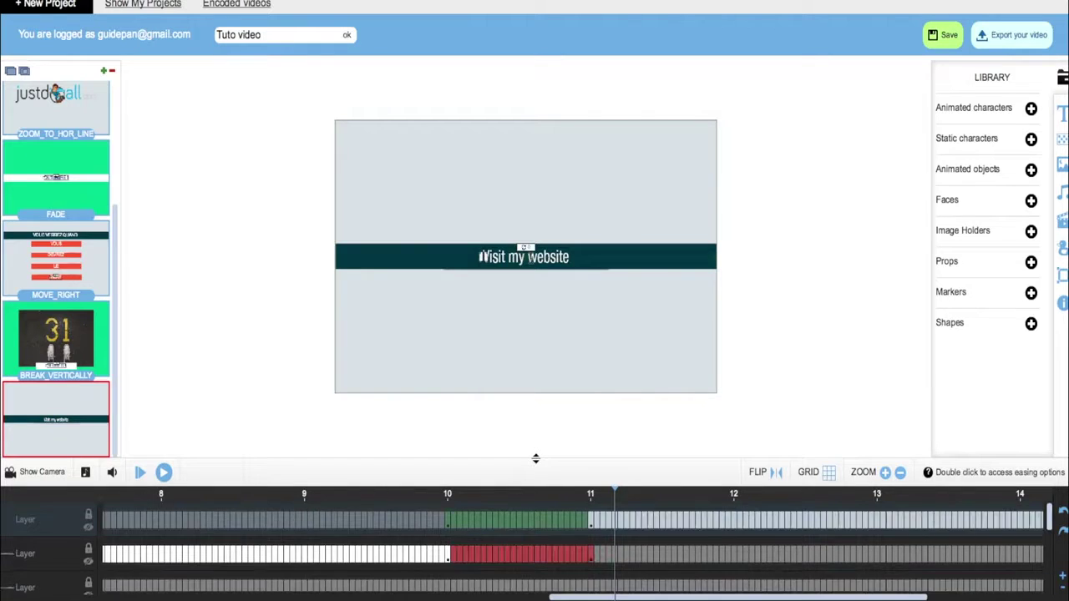
pyautogui.doubleClick(530, 258)
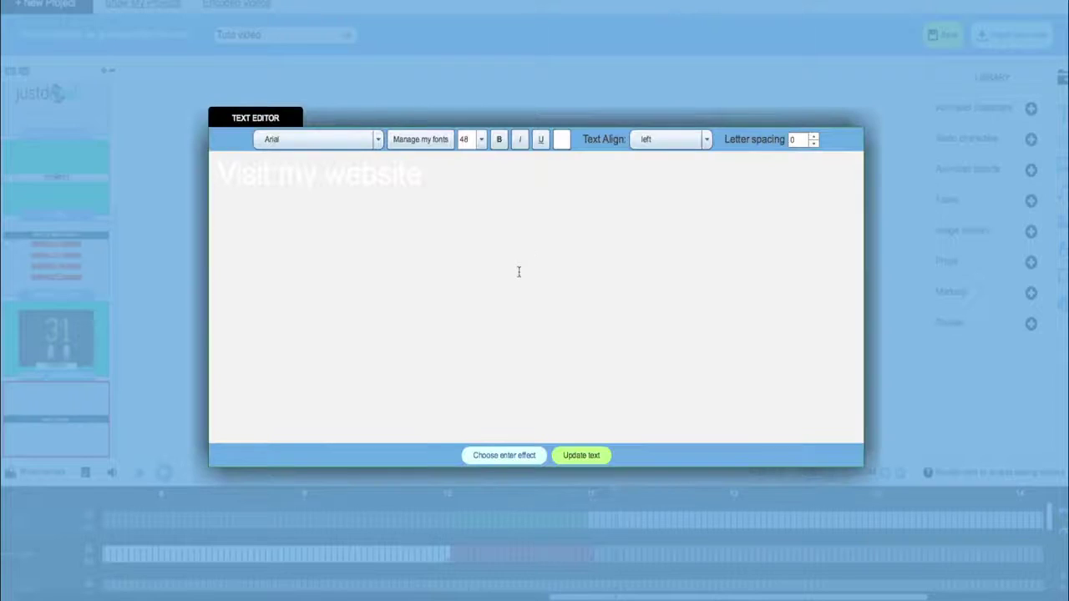
pyautogui.click(235, 177)
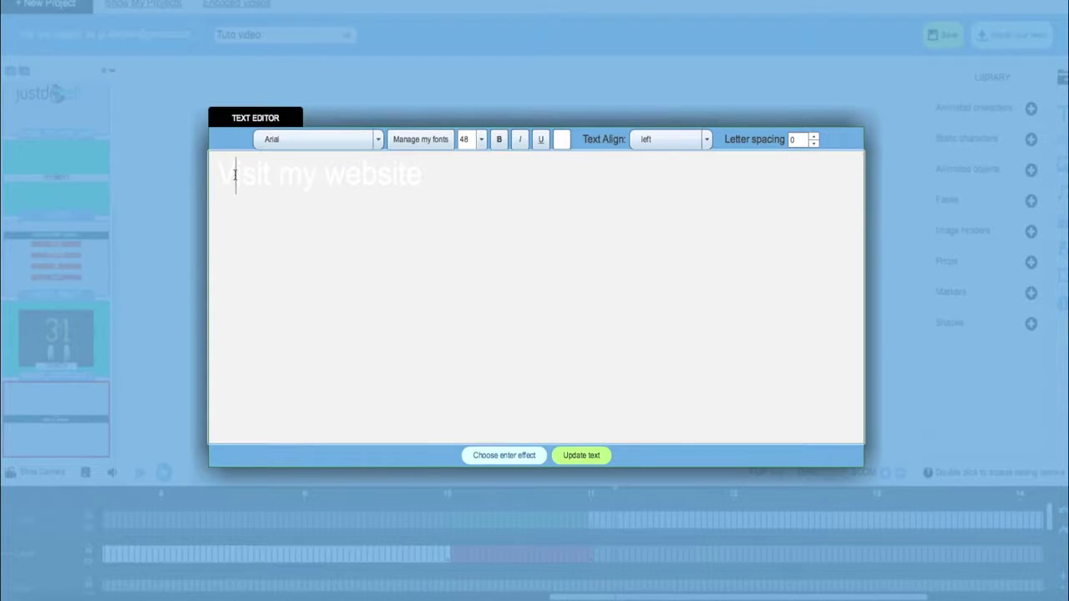
pyautogui.write('JARRETE')
pyautogui.press('Right')
pyautogui.press('Right')
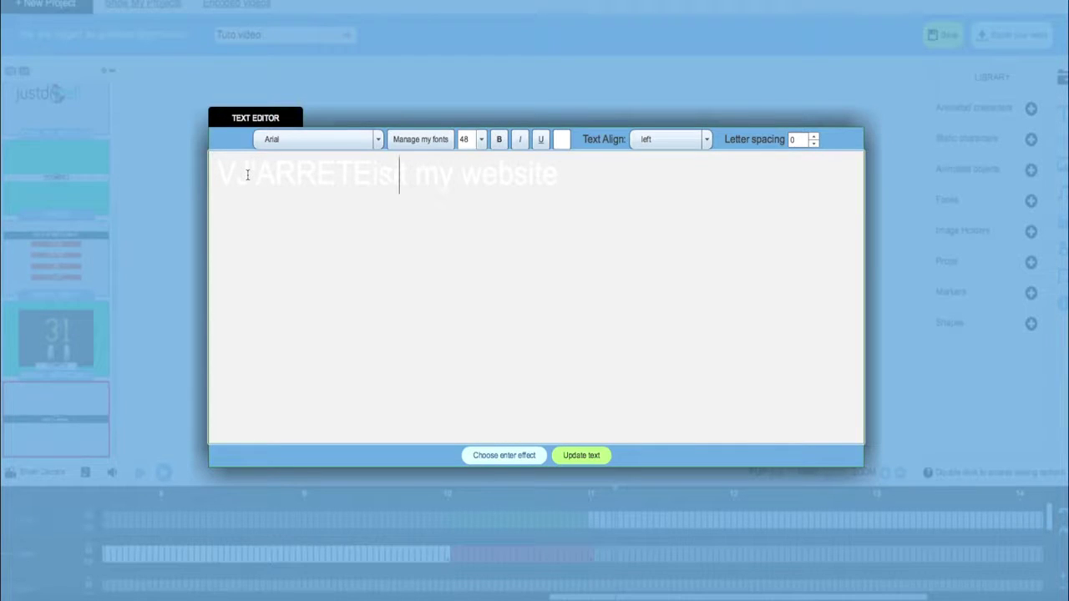
pyautogui.press('Right')
pyautogui.press('Right')
pyautogui.press('Right')
pyautogui.press('Right')
pyautogui.press('Right')
pyautogui.press('Right')
pyautogui.press('Right')
pyautogui.press('Right')
pyautogui.press('Right')
pyautogui.press('BackSpace')
pyautogui.press('BackSpace')
pyautogui.press('BackSpace')
pyautogui.press('BackSpace')
pyautogui.press('BackSpace')
pyautogui.press('BackSpace')
pyautogui.press('BackSpace')
pyautogui.press('BackSpace')
pyautogui.press('BackSpace')
pyautogui.press('BackSpace')
pyautogui.press('BackSpace')
pyautogui.press('BackSpace')
pyautogui.press('BackSpace')
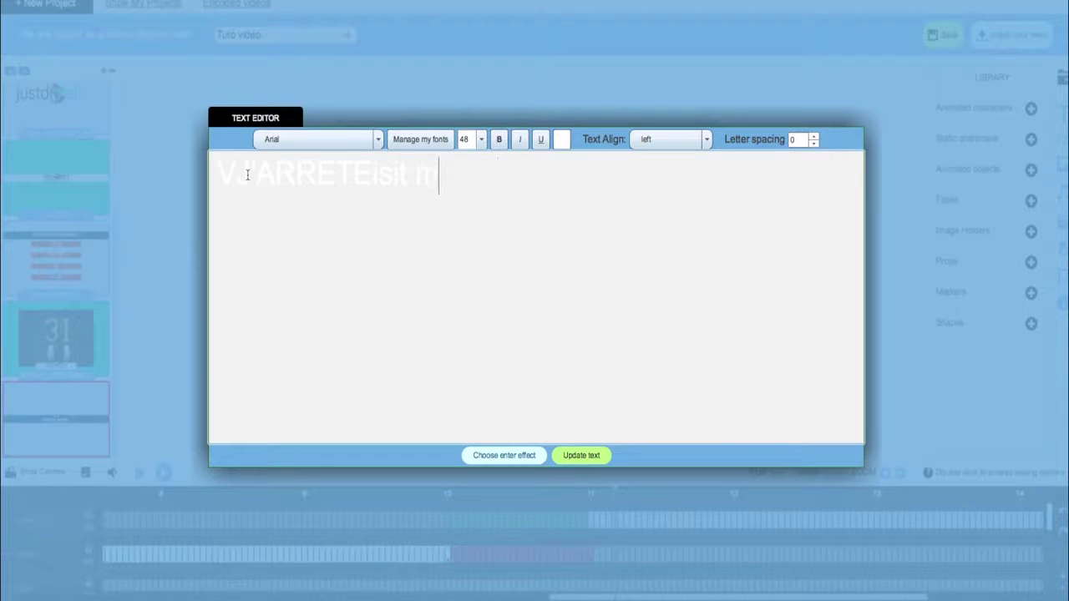
pyautogui.press('BackSpace')
pyautogui.press('BackSpace')
pyautogui.write(". J'EN PEUX PLUS")
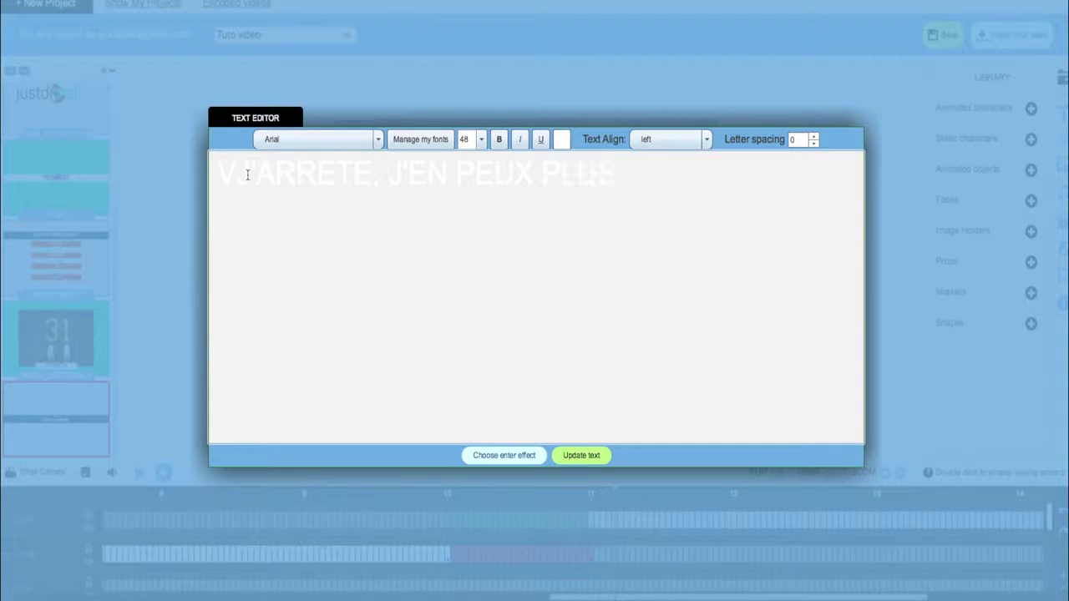
pyautogui.press('Left')
pyautogui.press('Left')
pyautogui.press('Left')
pyautogui.press('Left')
pyautogui.press('Left')
pyautogui.press('Left')
pyautogui.press('Left')
pyautogui.press('Left')
pyautogui.press('Left')
pyautogui.press('Left')
pyautogui.press('Left')
pyautogui.press('Left')
pyautogui.press('Left')
pyautogui.press('Left')
pyautogui.press('Left')
pyautogui.press('Left')
pyautogui.press('Left')
pyautogui.press('Left')
pyautogui.press('Left')
pyautogui.press('Left')
pyautogui.press('Left')
pyautogui.press('BackSpace')
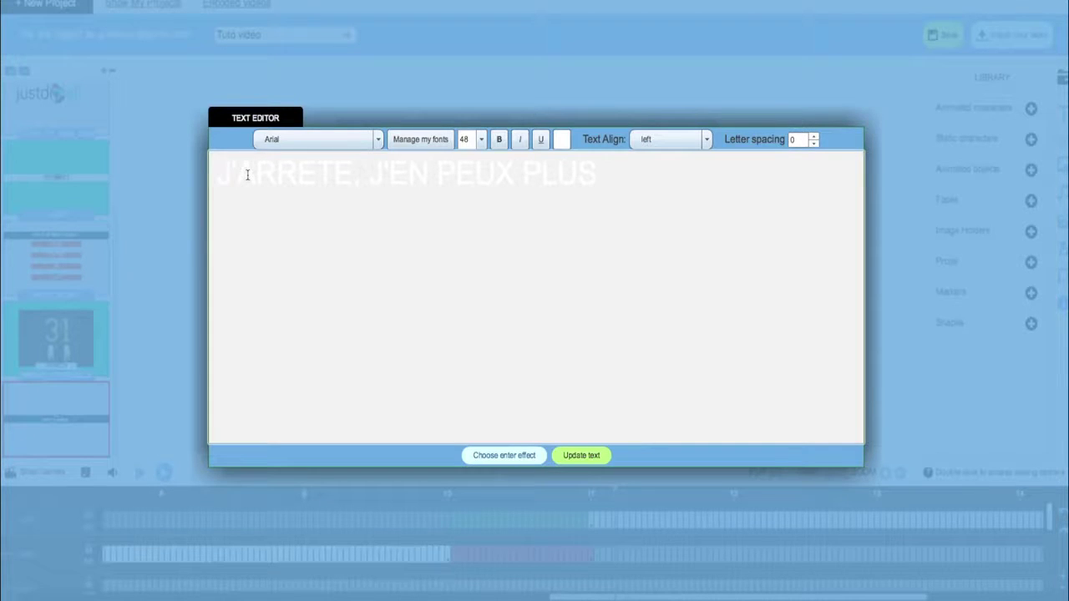
pyautogui.click(578, 455)
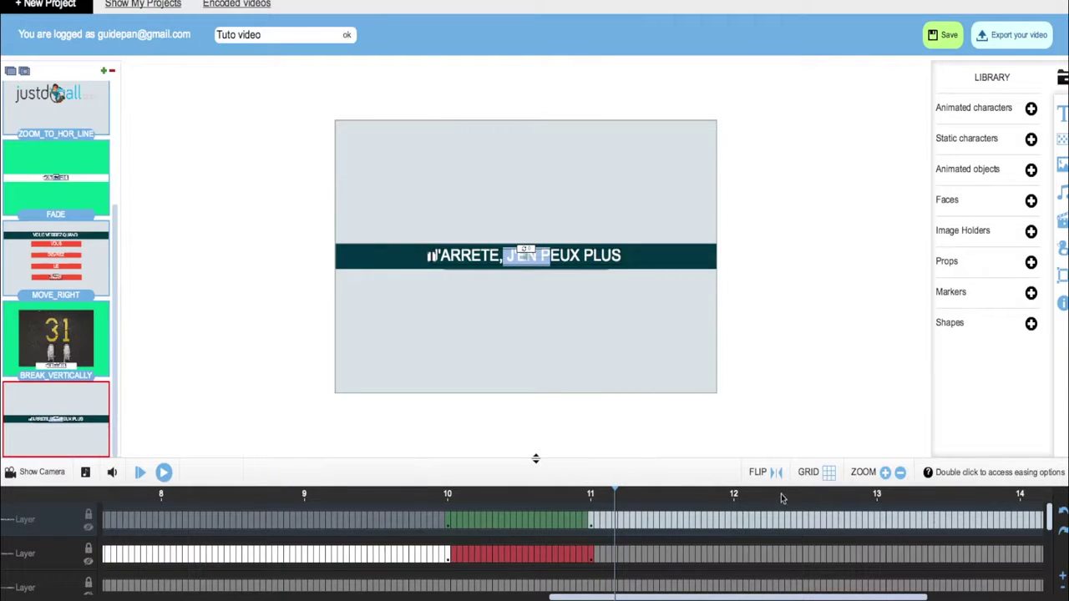
pyautogui.click(781, 494)
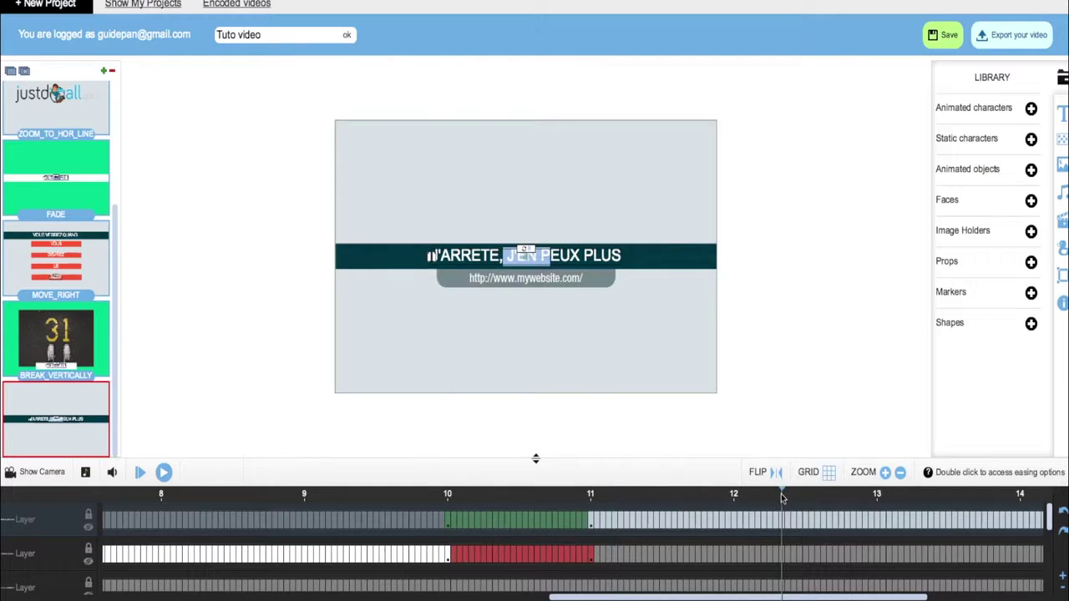
pyautogui.click(539, 281)
pyautogui.doubleClick(524, 280)
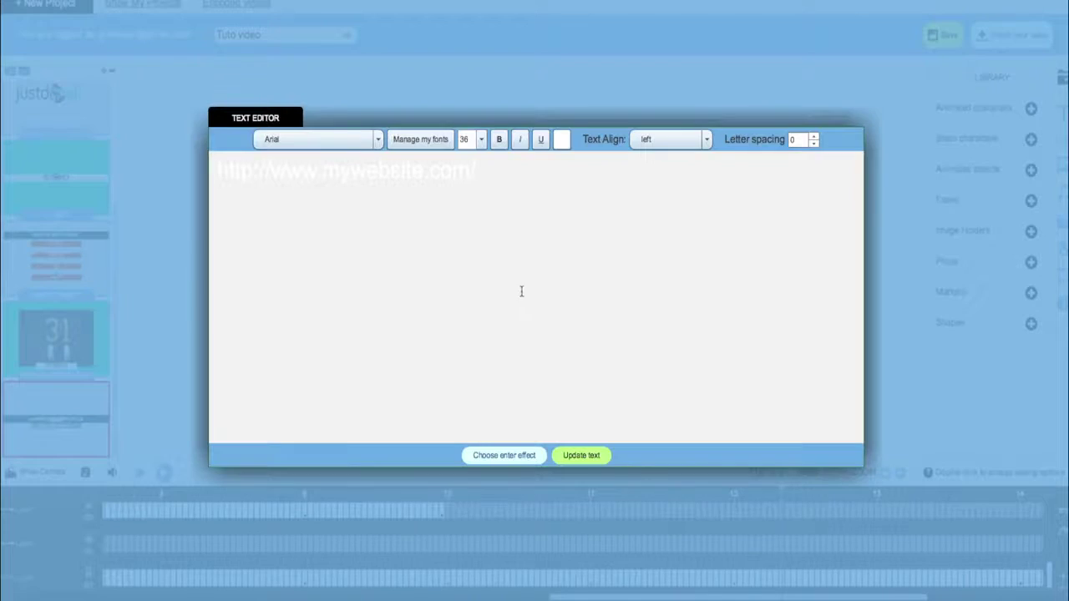
pyautogui.click(251, 174)
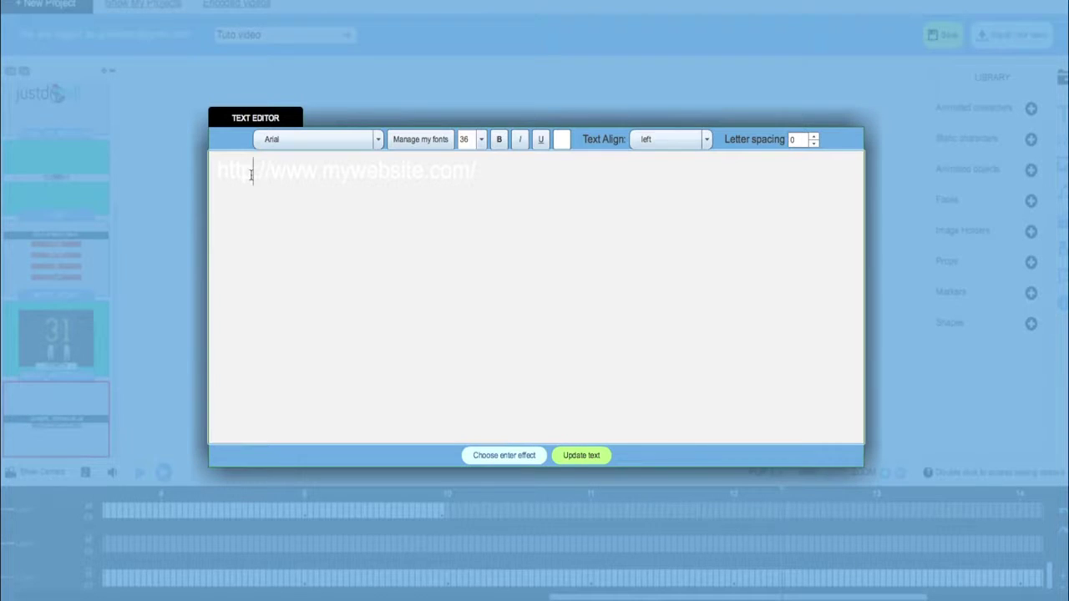
pyautogui.moveTo(281, 171); pyautogui.dragTo(434, 170)
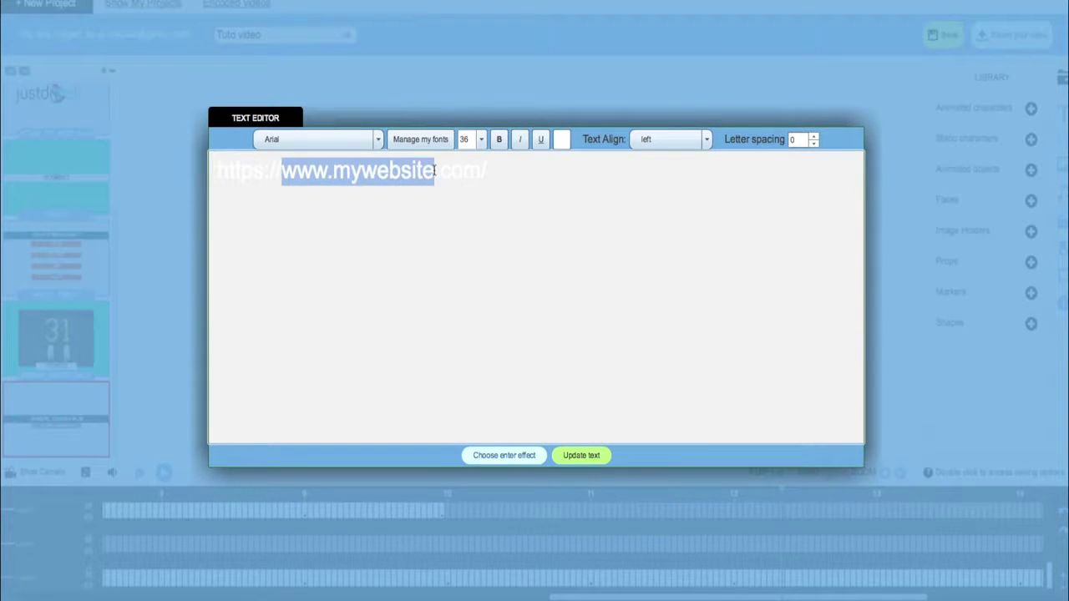
pyautogui.write('syststeom')
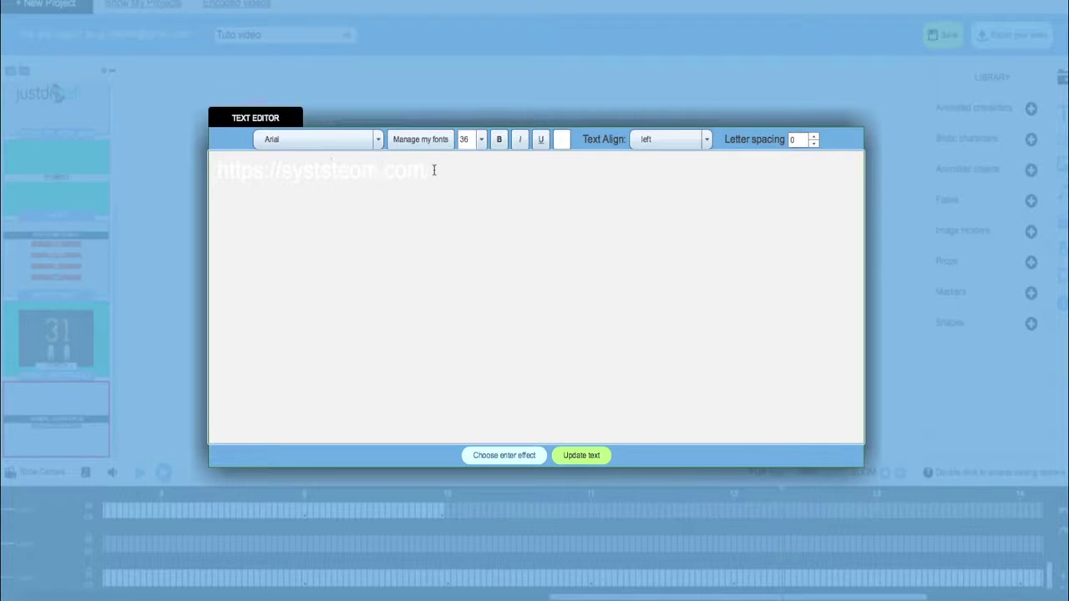
pyautogui.click(434, 170)
pyautogui.click(582, 456)
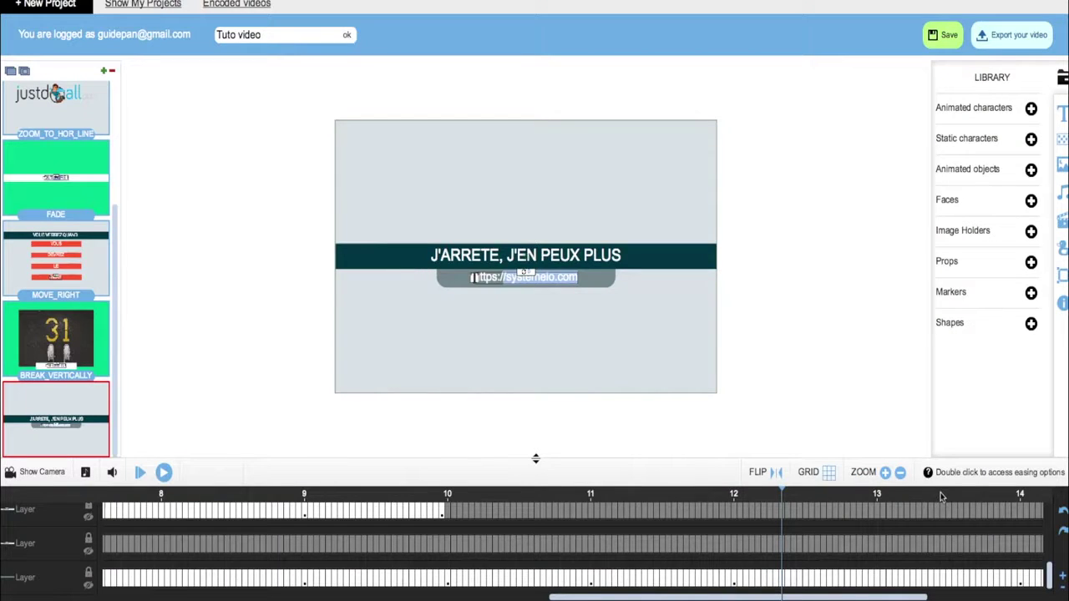
pyautogui.click(939, 495)
pyautogui.moveTo(918, 598); pyautogui.dragTo(1033, 599)
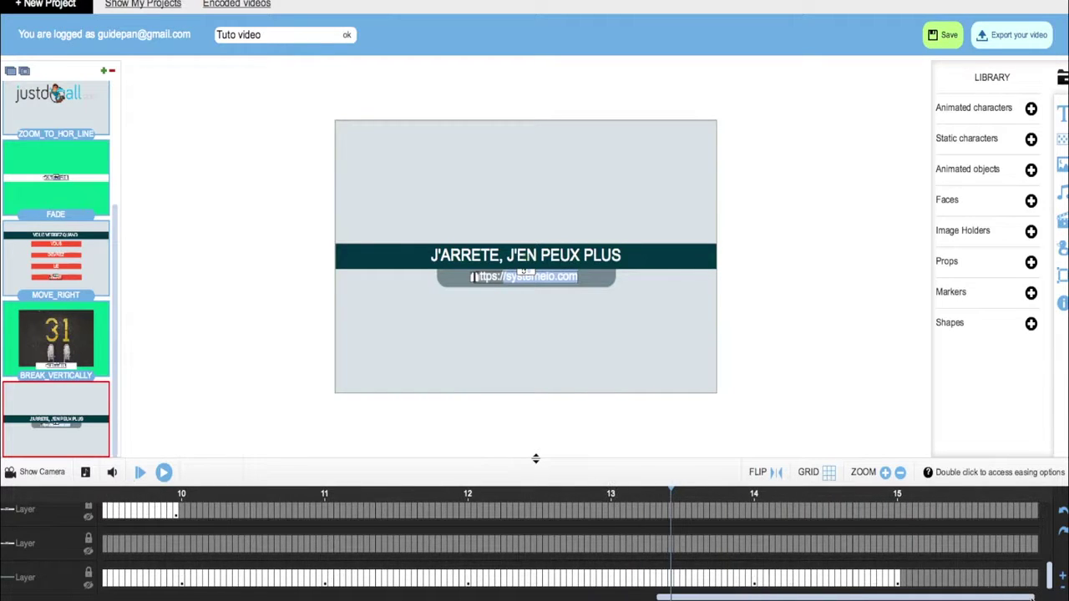
# Scrub through the end of the seventh slide's timeline to check how the link and the title leave the frame
pyautogui.click(774, 495)
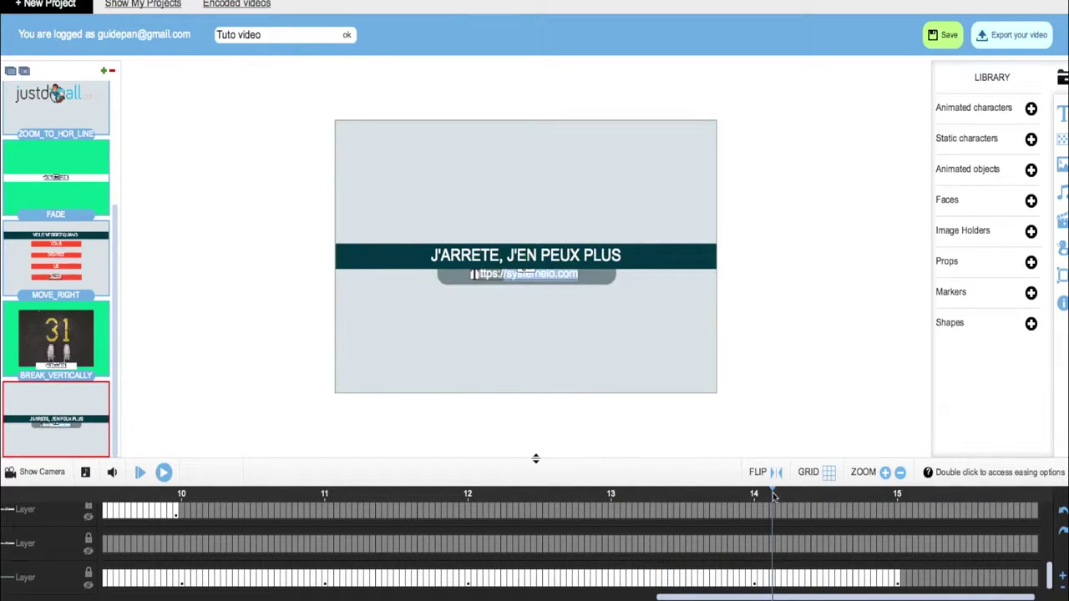
pyautogui.click(889, 497)
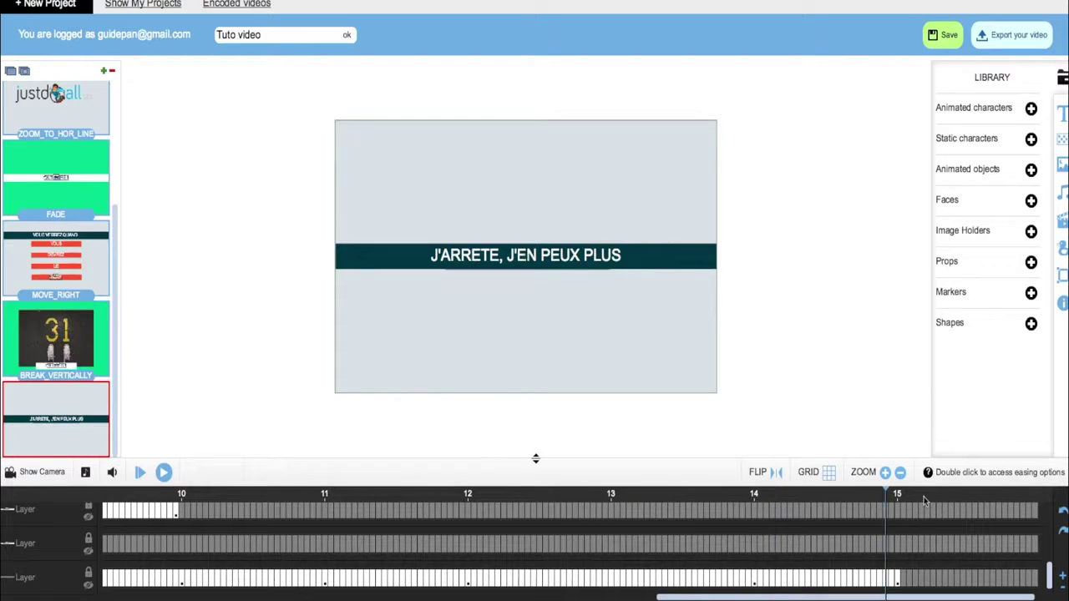
pyautogui.click(958, 497)
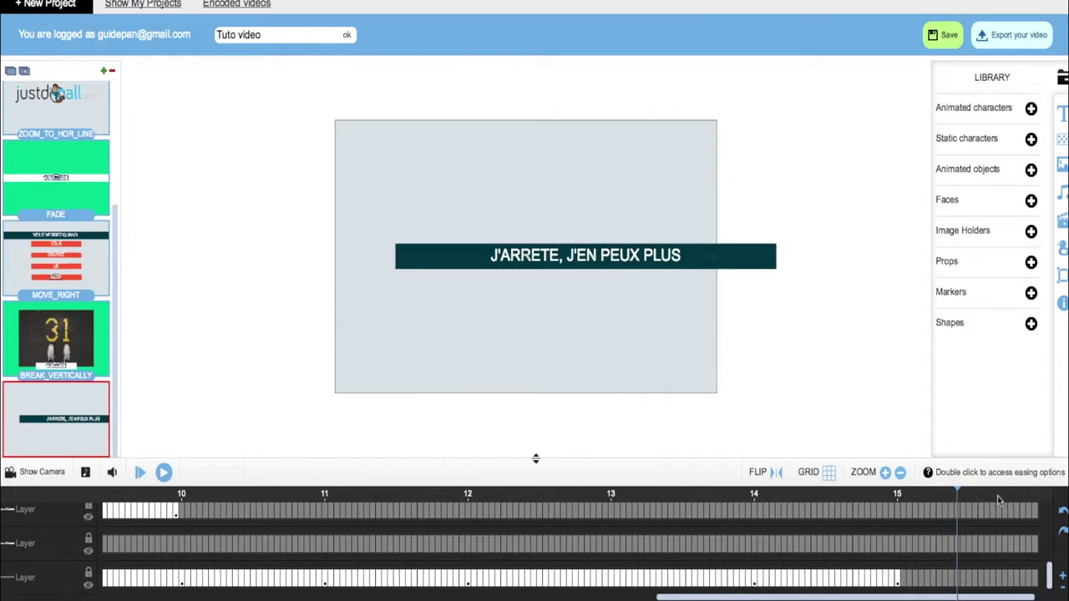
pyautogui.click(999, 497)
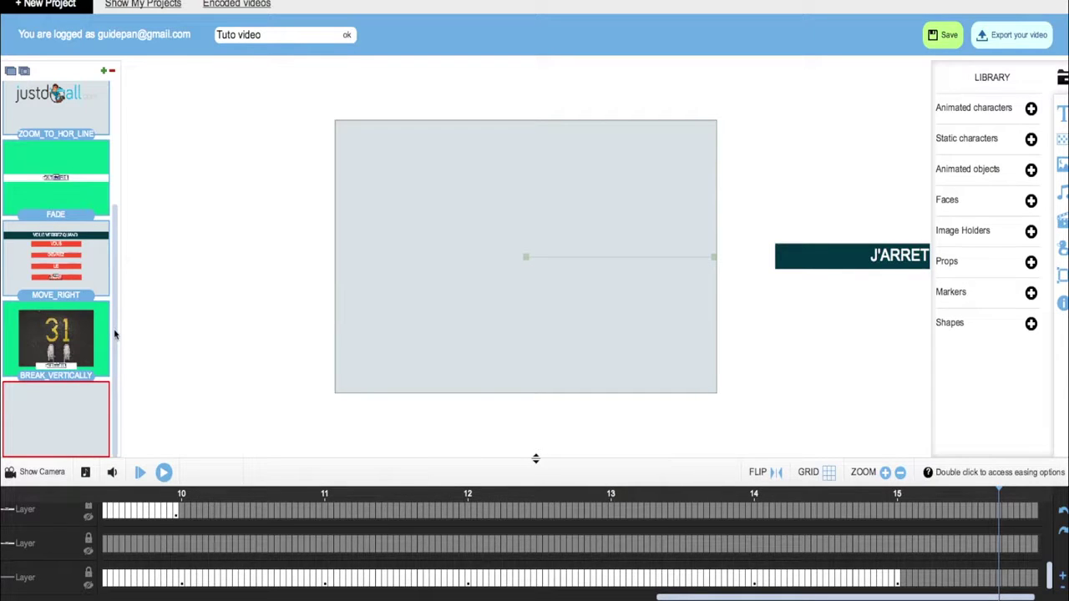
# Return to the first slide and play the whole video from there to preview all slides, stopping at the end
pyautogui.moveTo(114, 334); pyautogui.dragTo(91, 162)
pyautogui.click(64, 111)
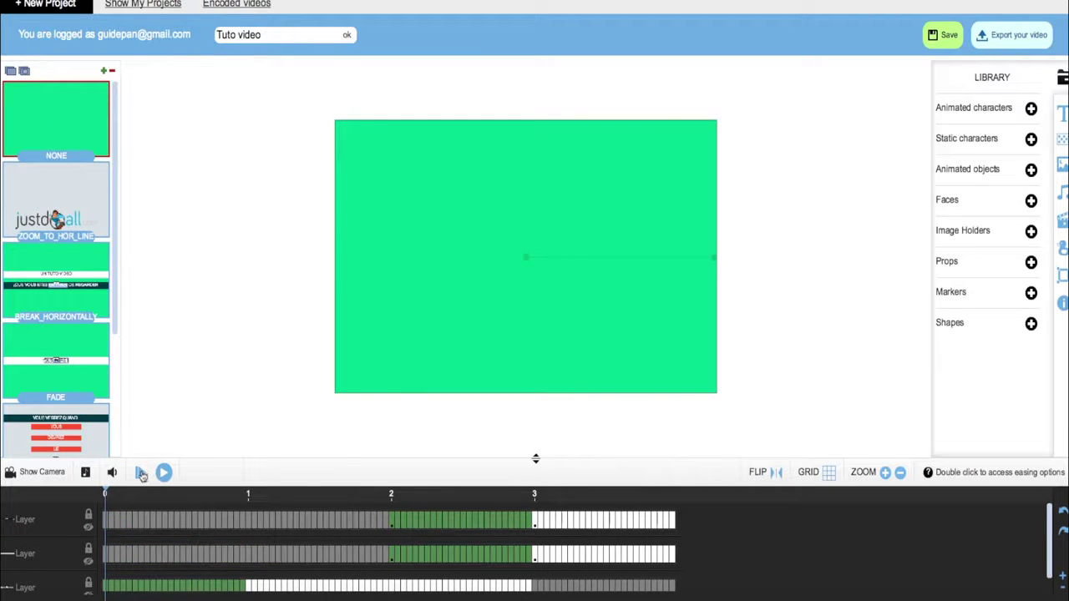
pyautogui.click(140, 474)
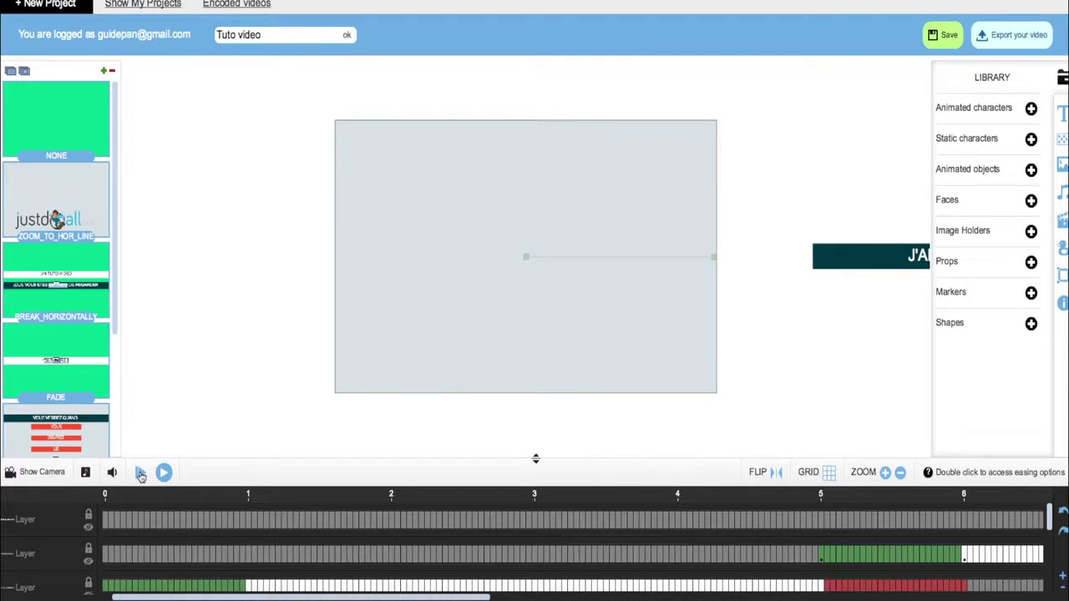
pyautogui.click(142, 474)
# Go back to the first slide and save the "Tuto video" project
pyautogui.click(73, 120)
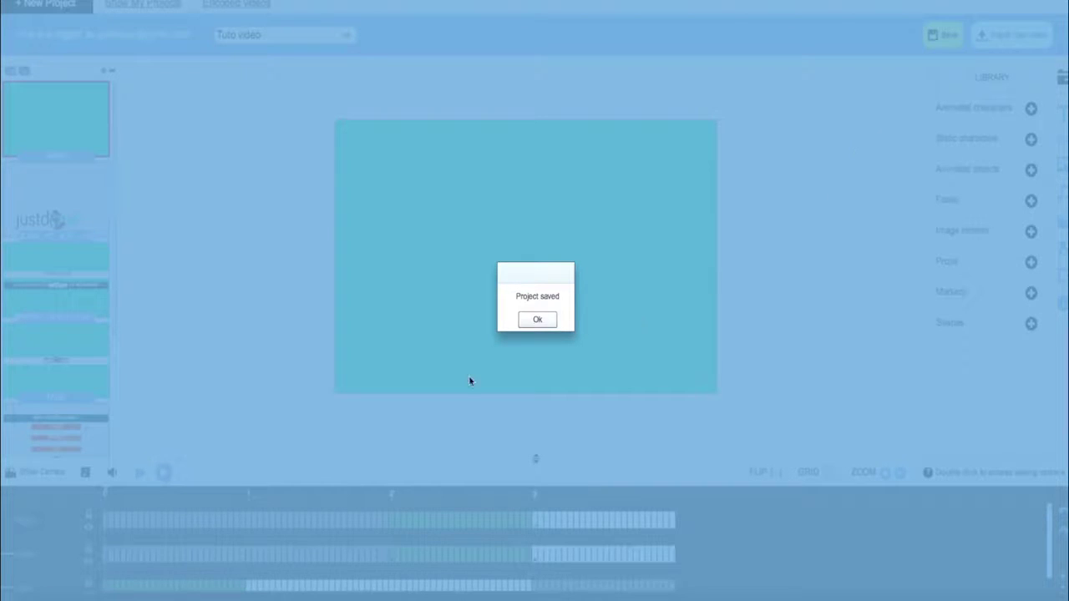
pyautogui.click(536, 322)
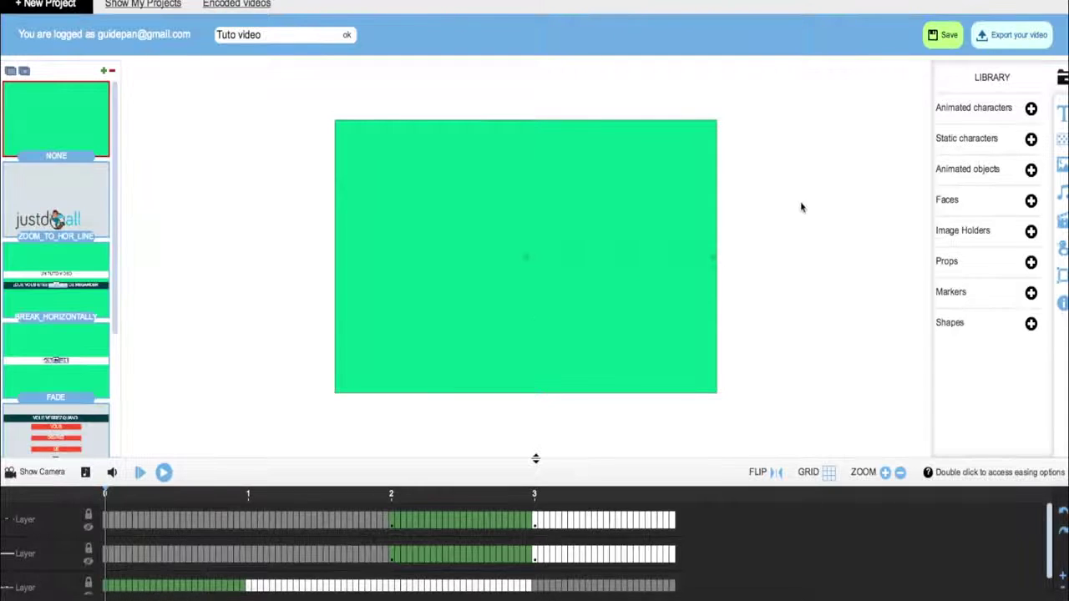
# Export the video with quality set to Best and a frame rate of 60 FPS, and start the encoding
pyautogui.click(1007, 46)
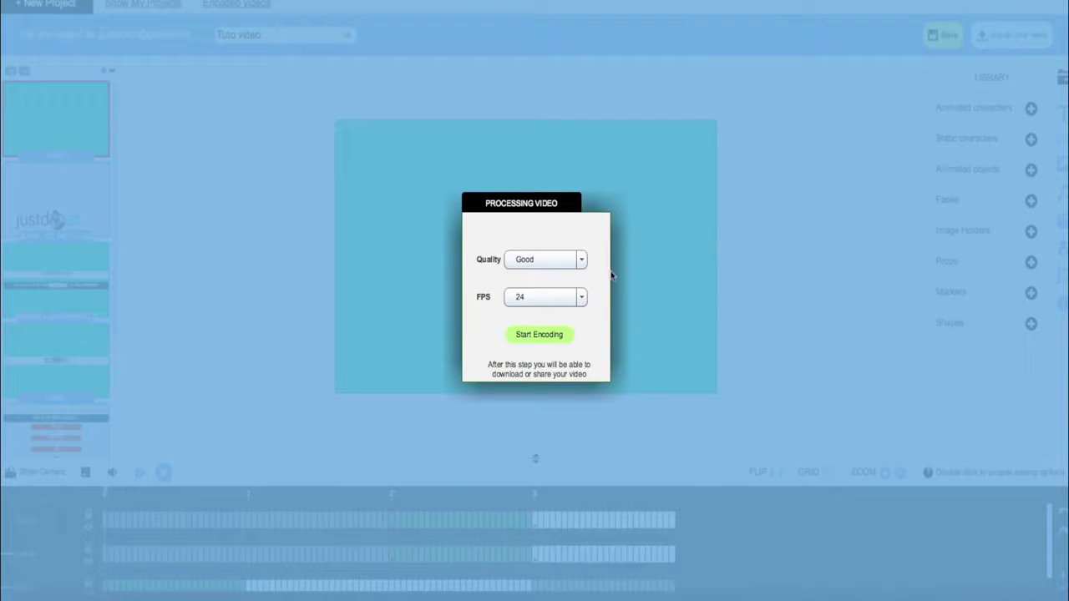
pyautogui.click(582, 264)
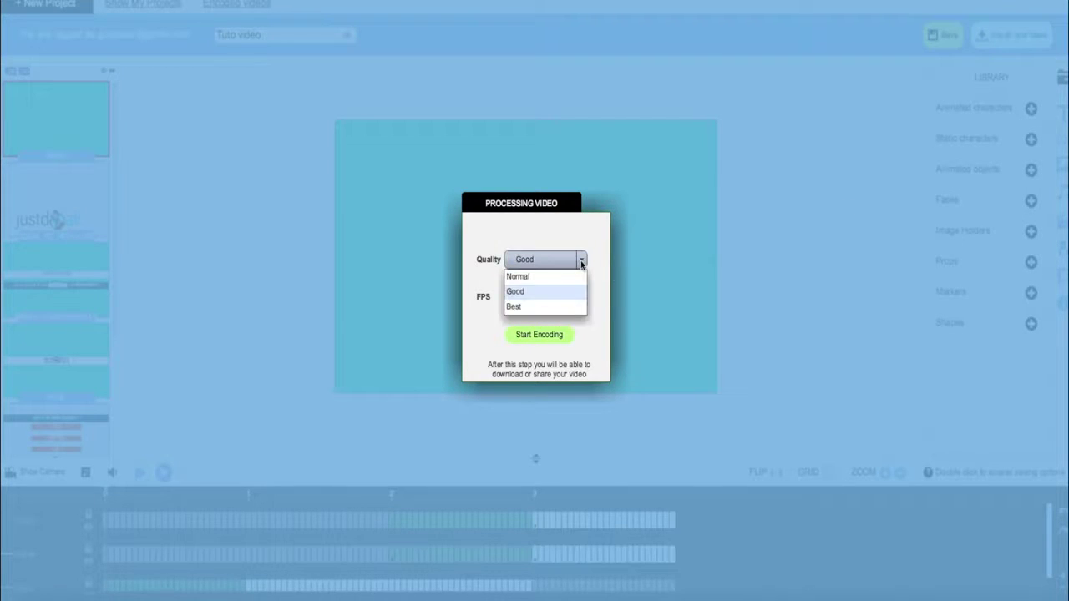
pyautogui.click(514, 306)
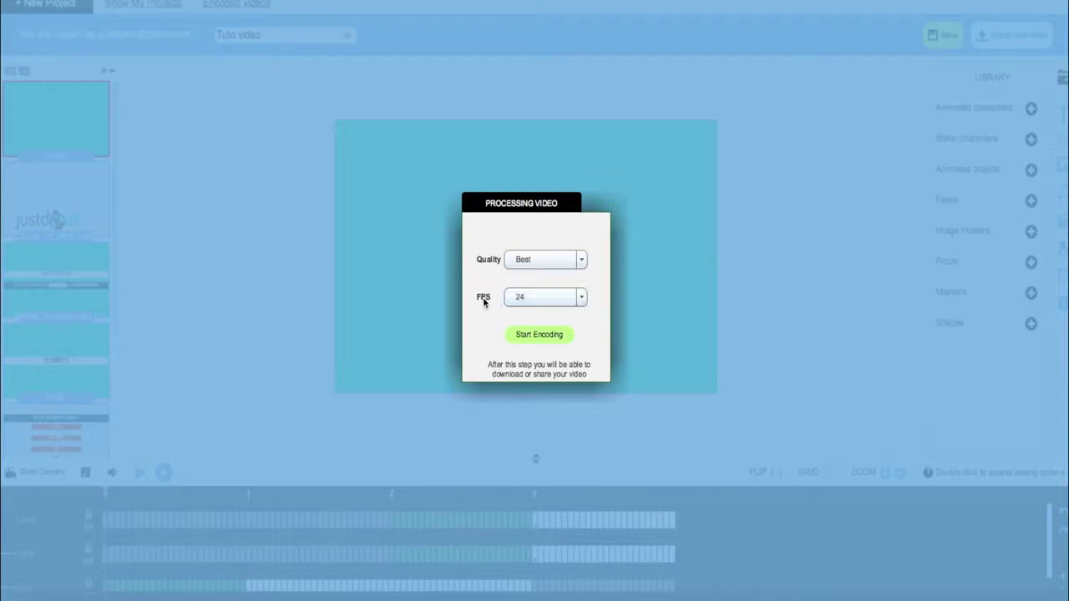
pyautogui.click(581, 300)
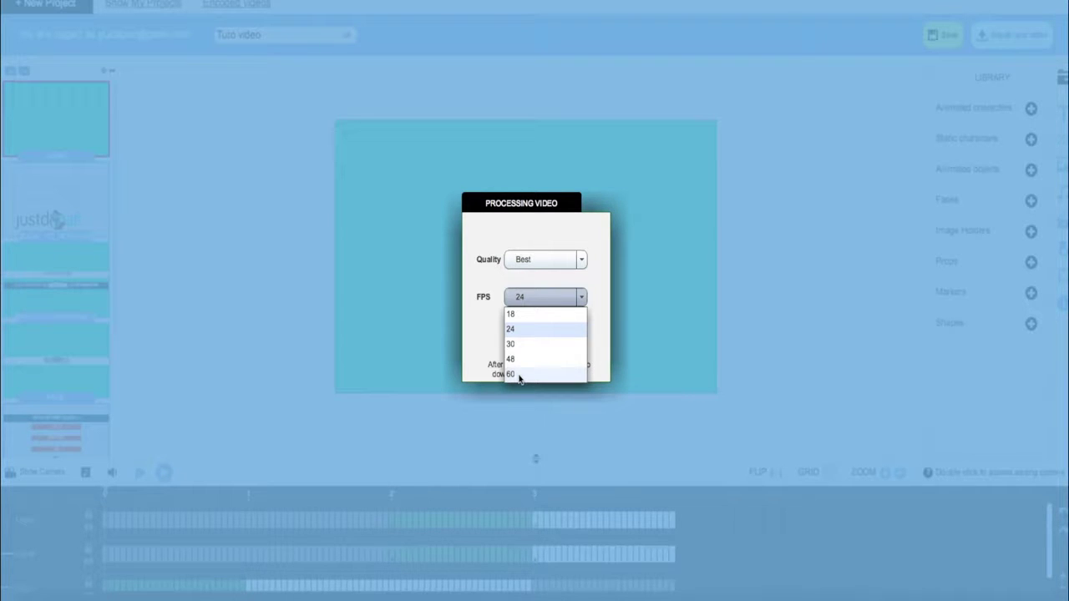
pyautogui.click(511, 374)
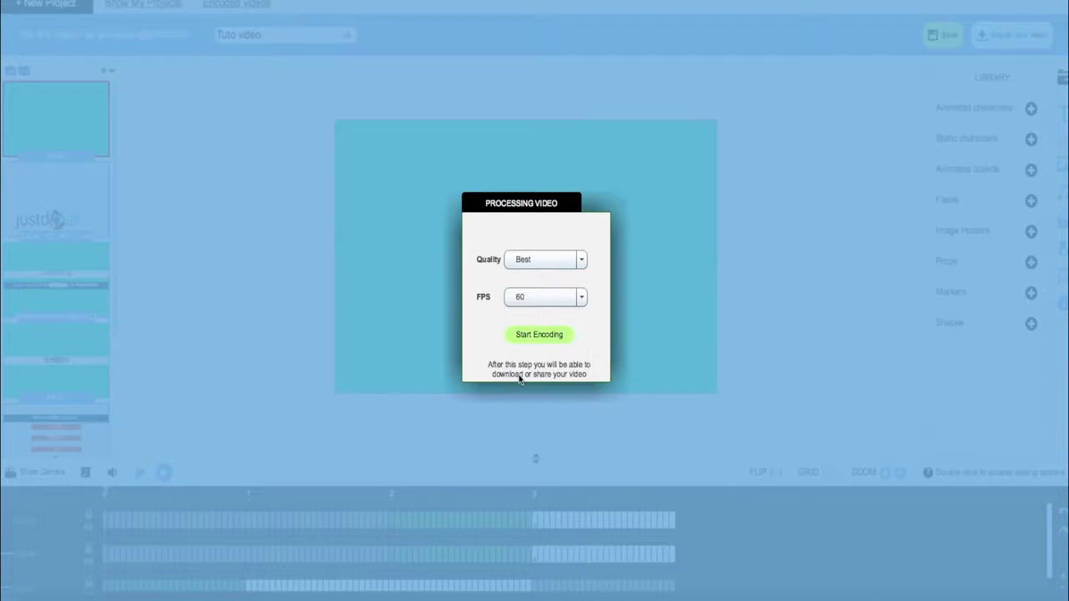
pyautogui.click(542, 335)
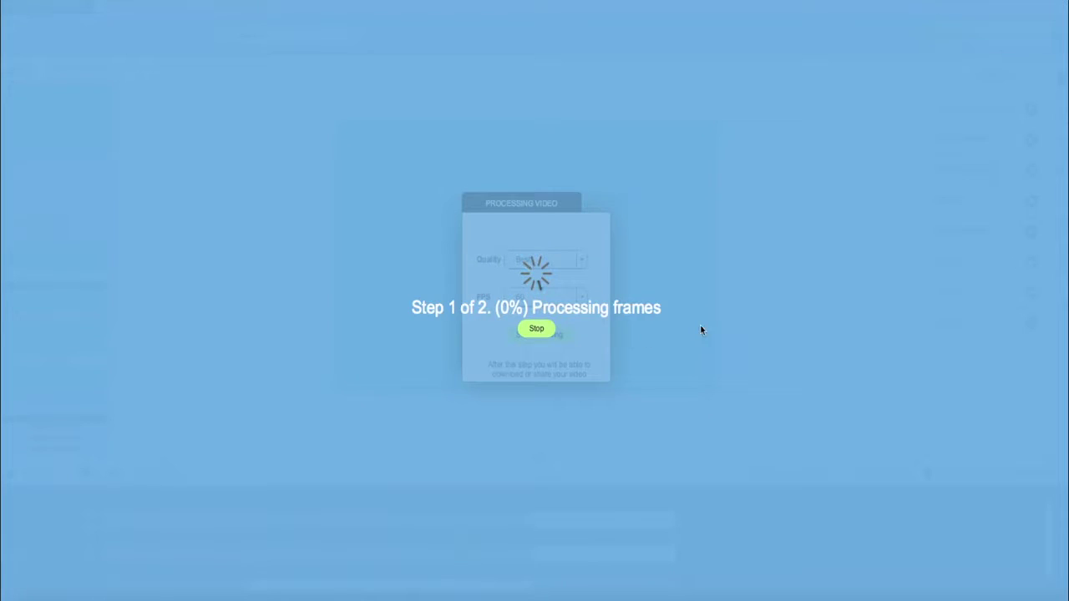